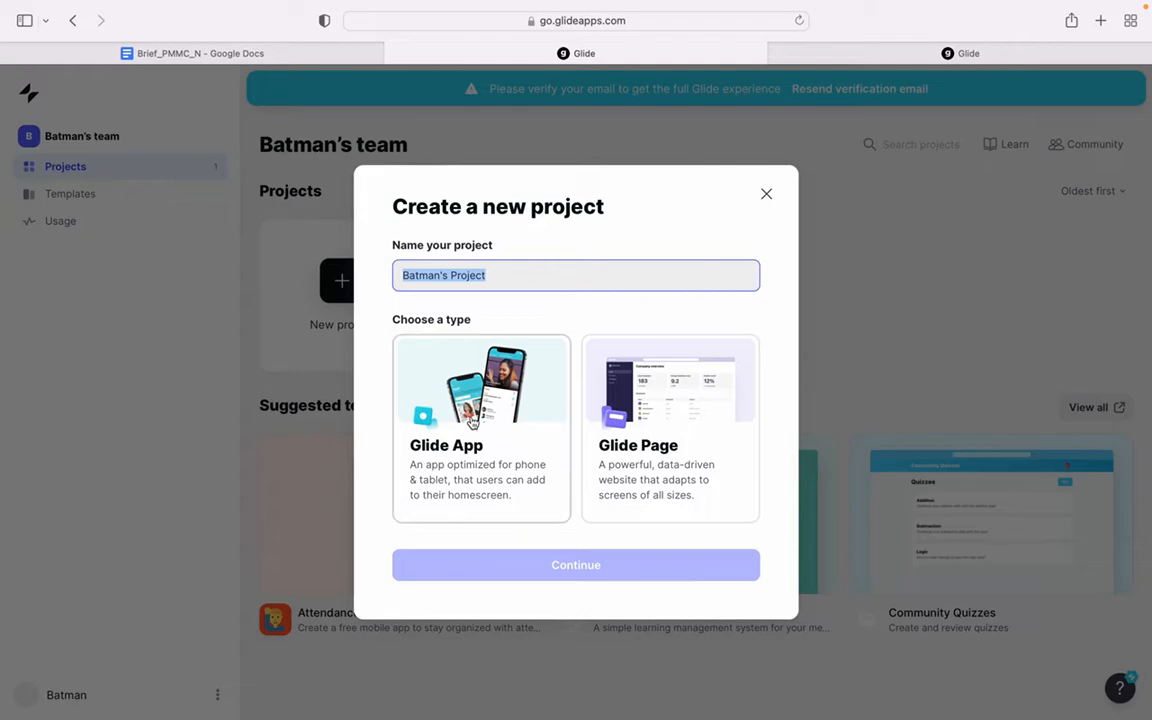
- Dismiss the new-project dialog and open the existing Personal Finance project
left_click(765, 195)
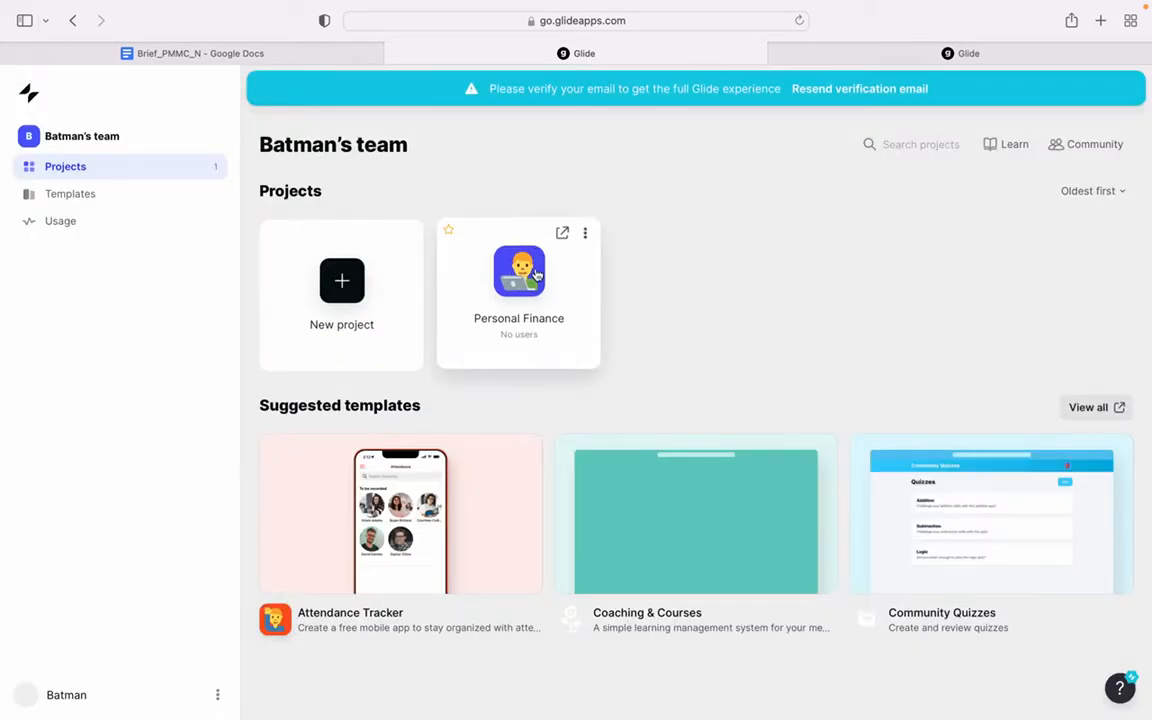
left_click(536, 276)
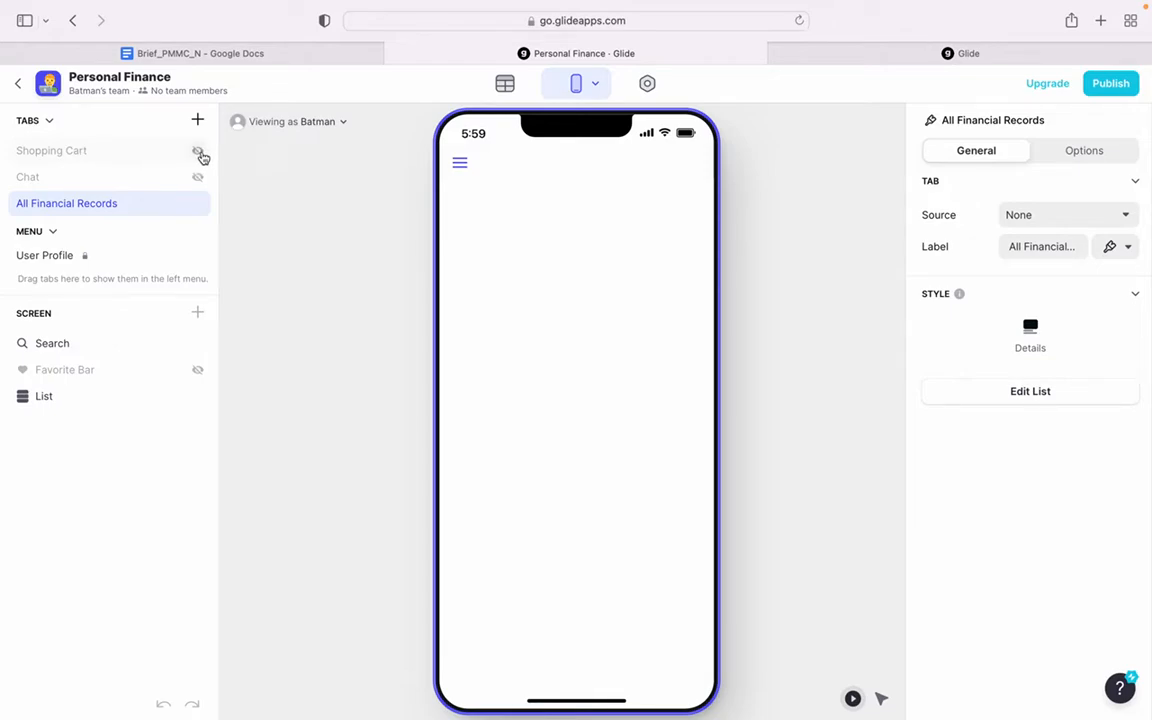
left_click_drag(501, 82, 367, 237)
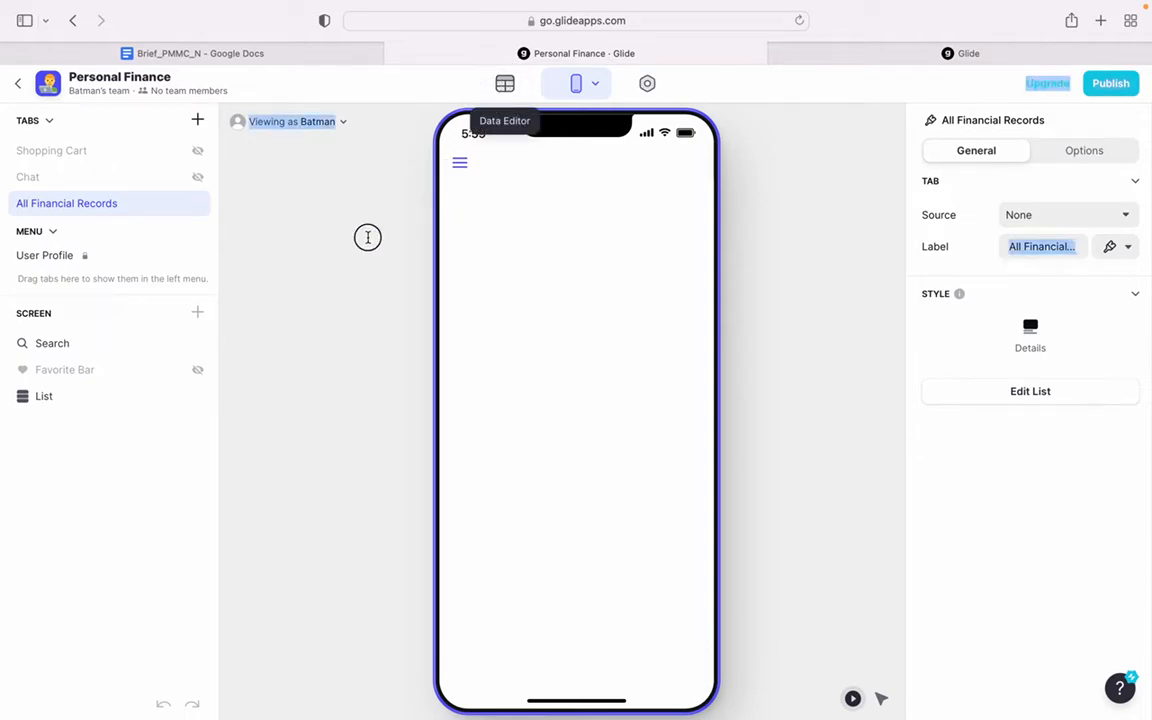
left_click(323, 282)
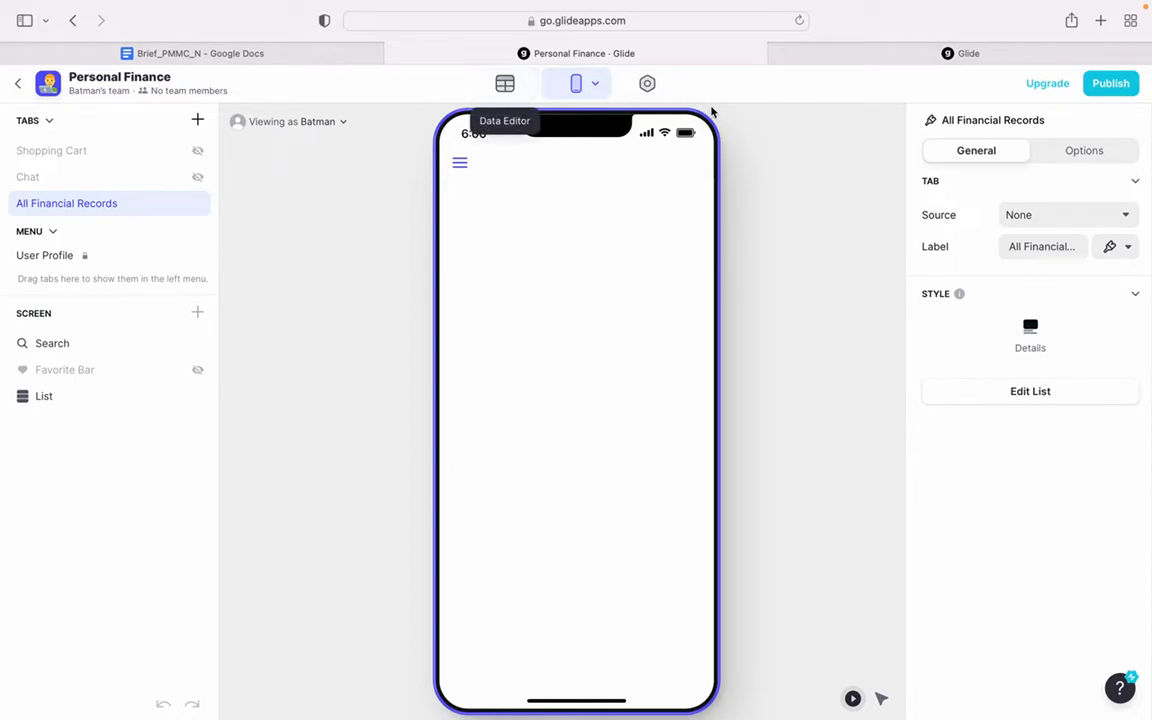
- Create a new empty table in the project's data editor and name it Financial Records
left_click(510, 90)
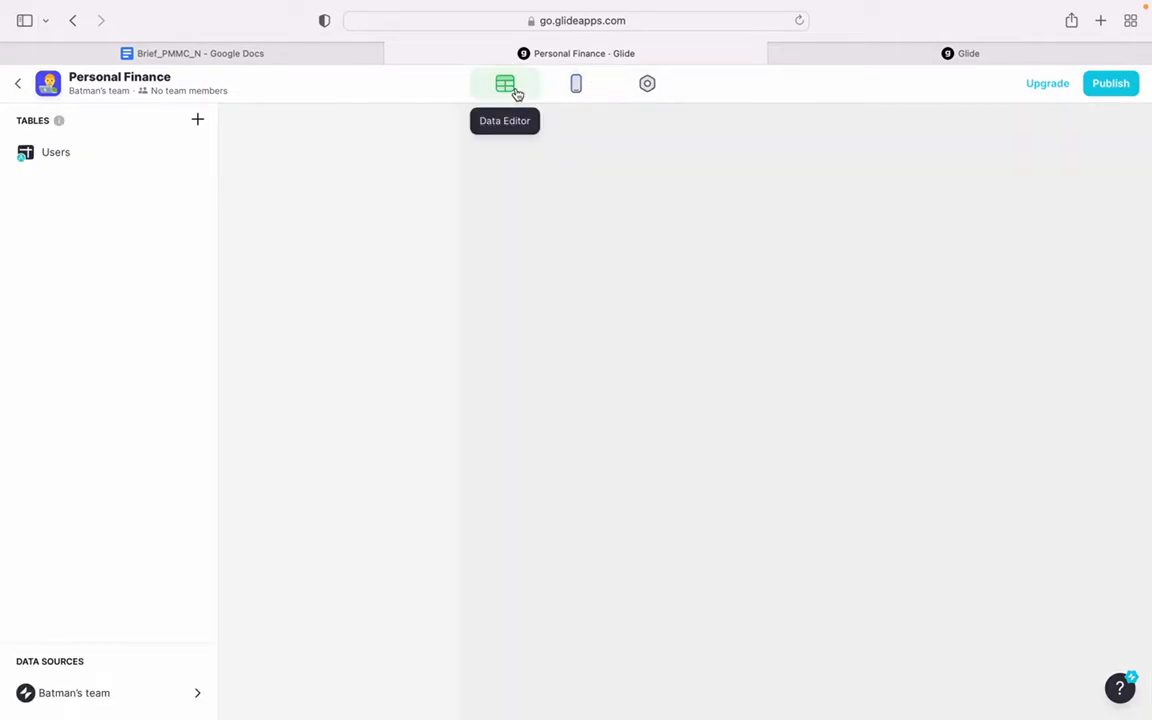
right_click(88, 158)
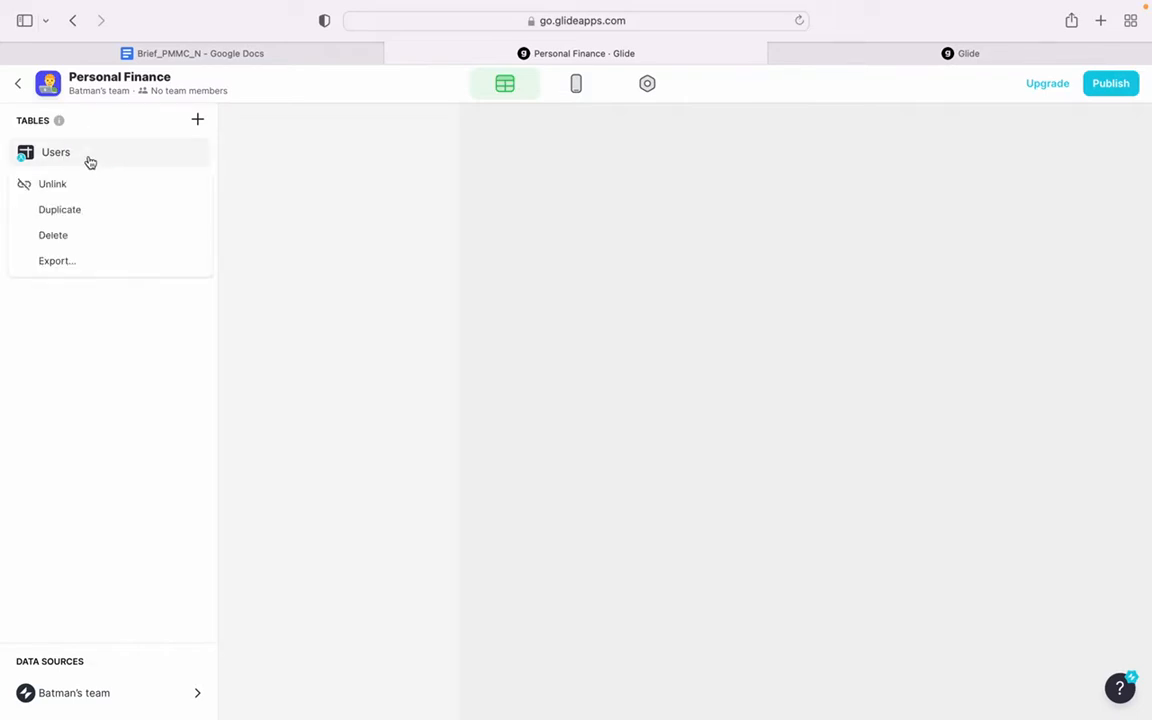
left_click(57, 329)
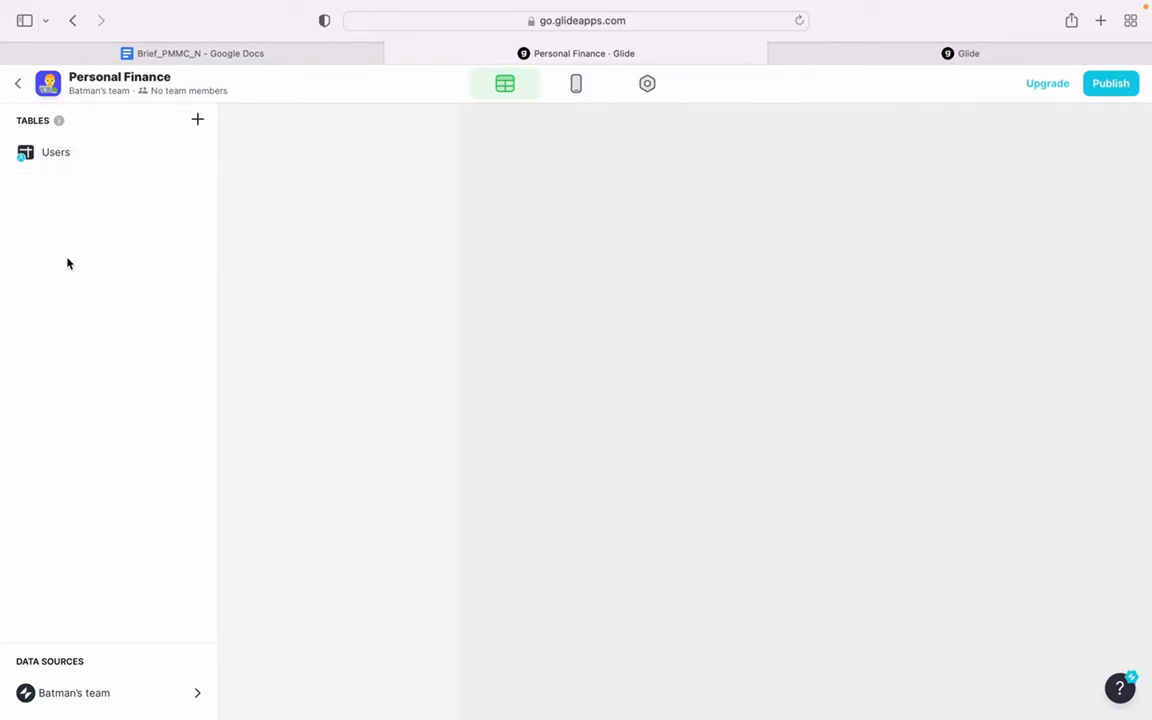
left_click(197, 122)
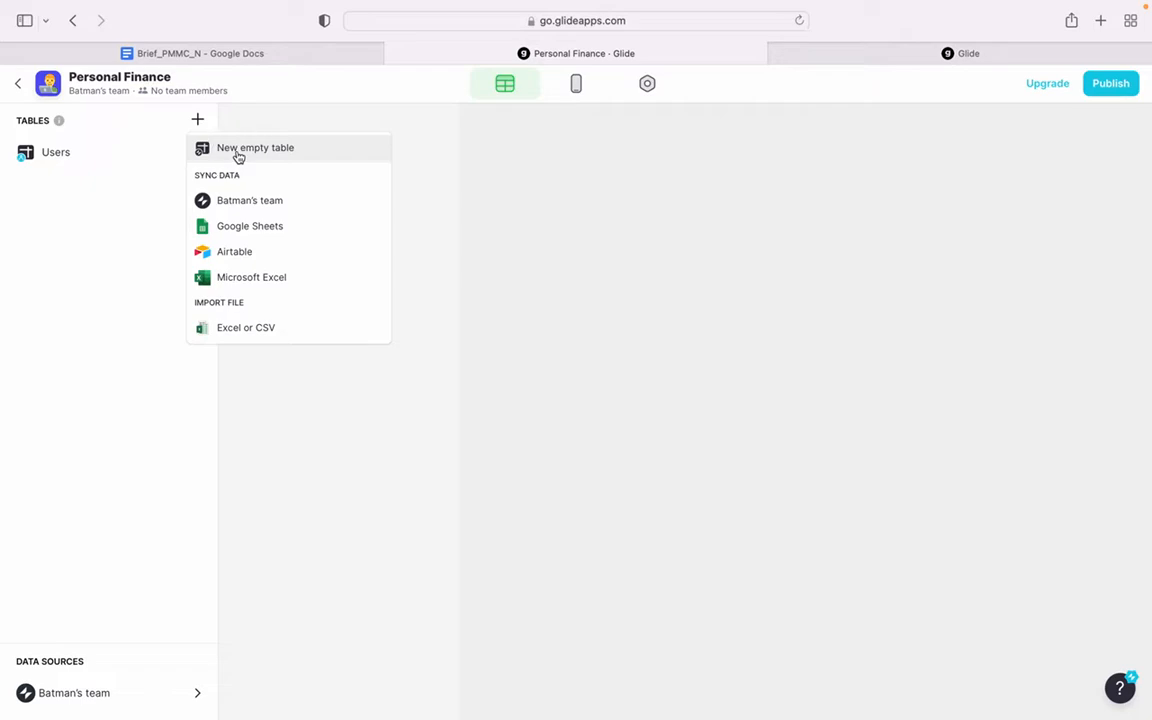
left_click(238, 154)
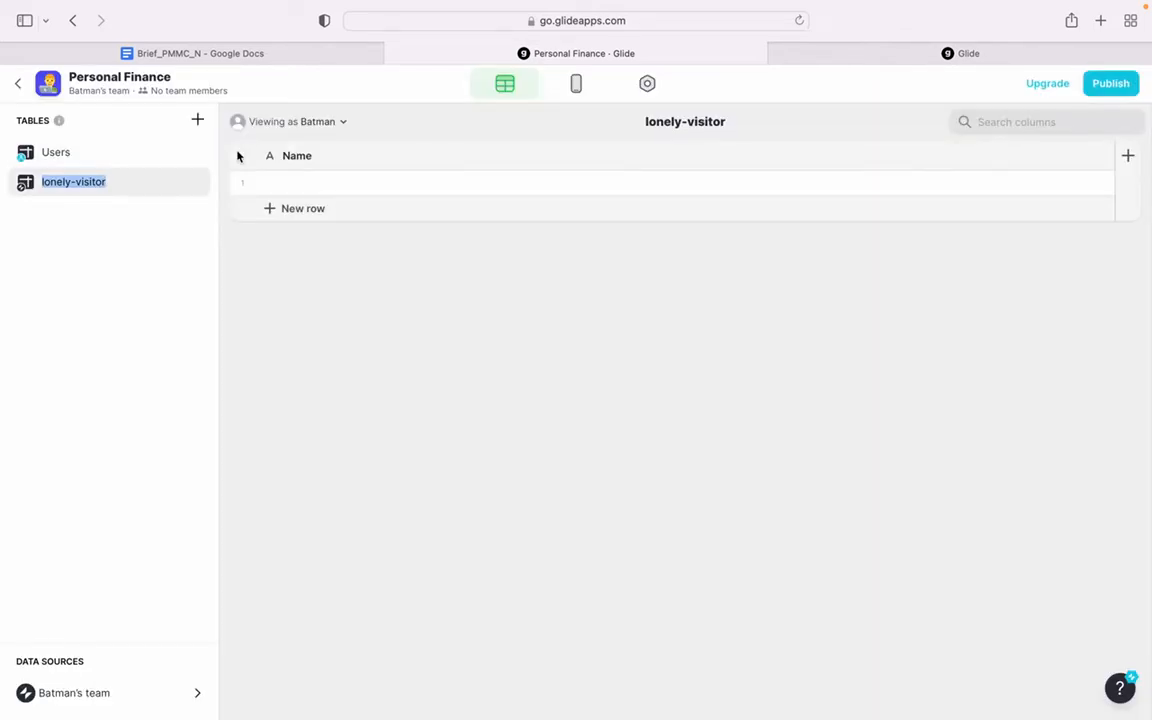
type("Finan")
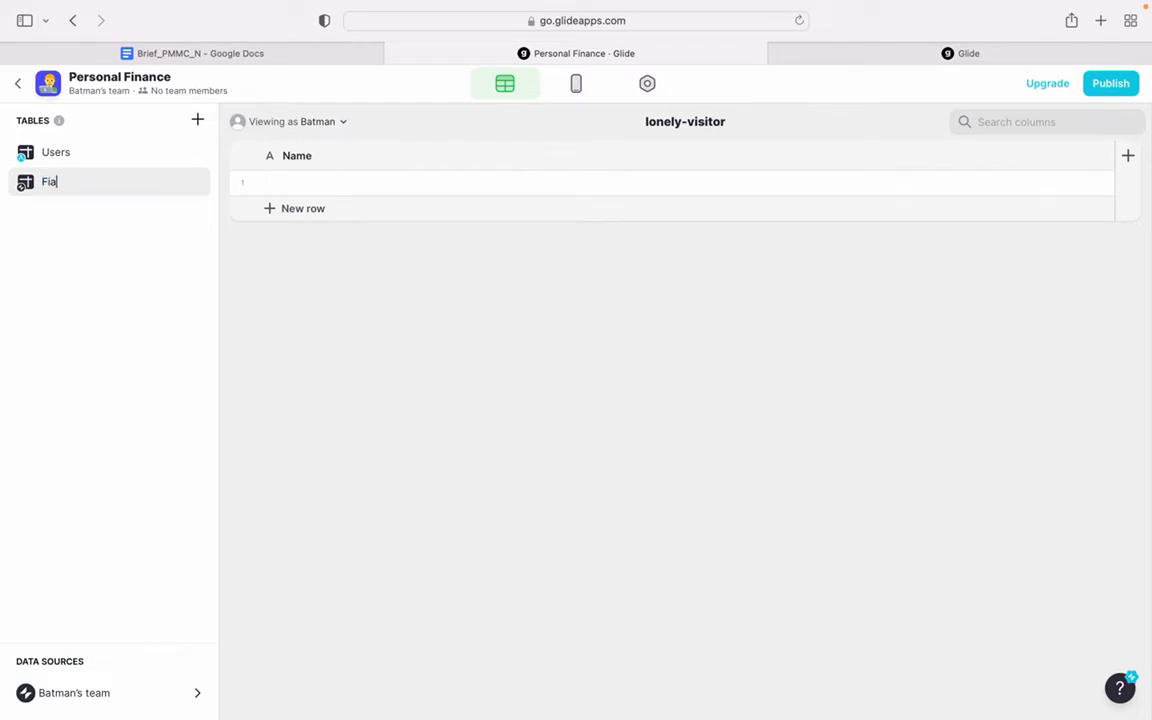
type("cial ")
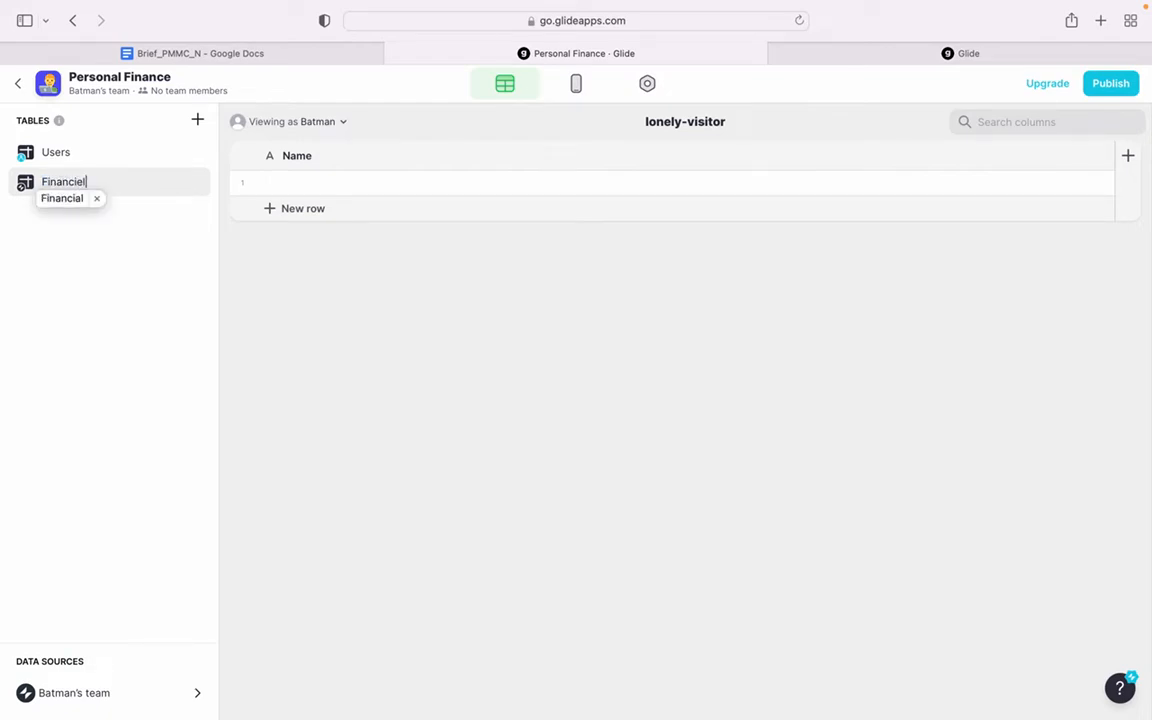
type("Records")
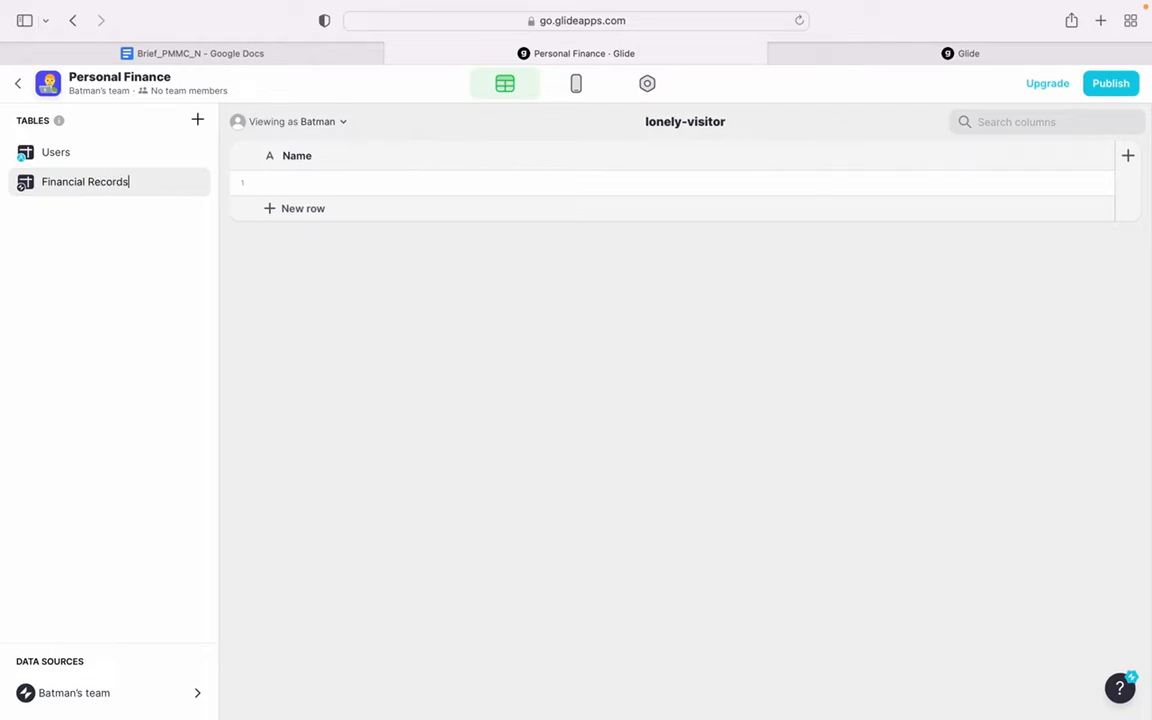
key("Return")
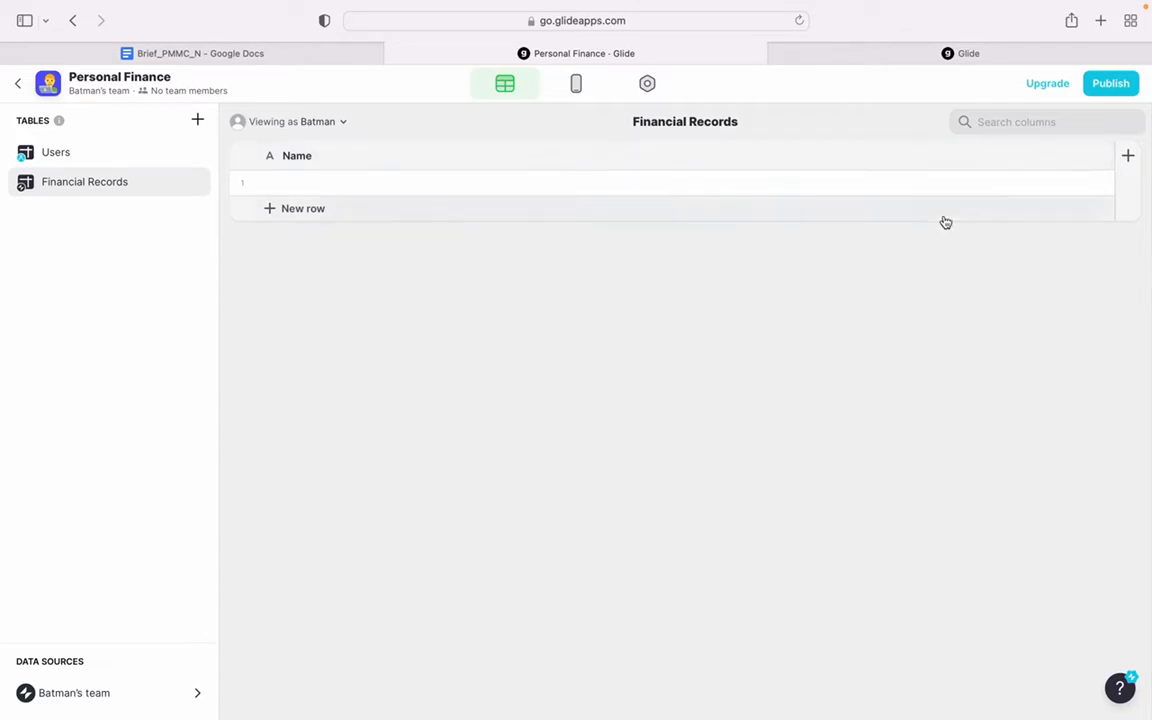
- Add a column named Amount to the Financial Records table and set its type to Number
left_click(1128, 156)
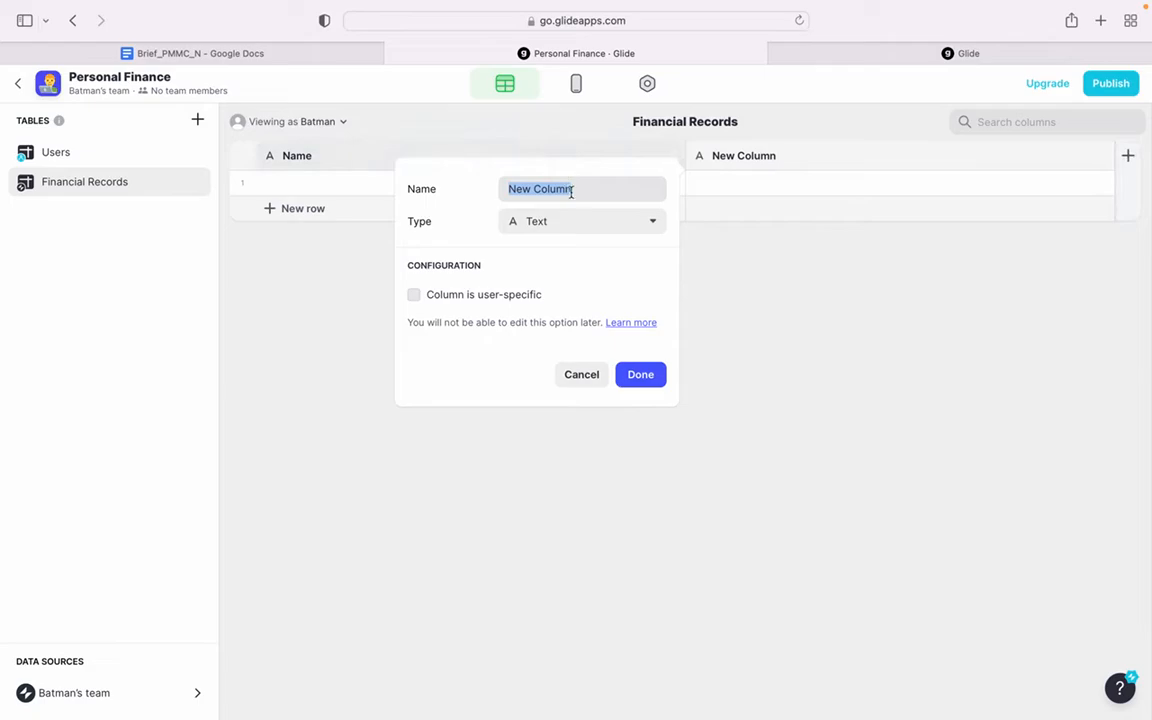
type("Amp")
key("BackSpace")
type("ount")
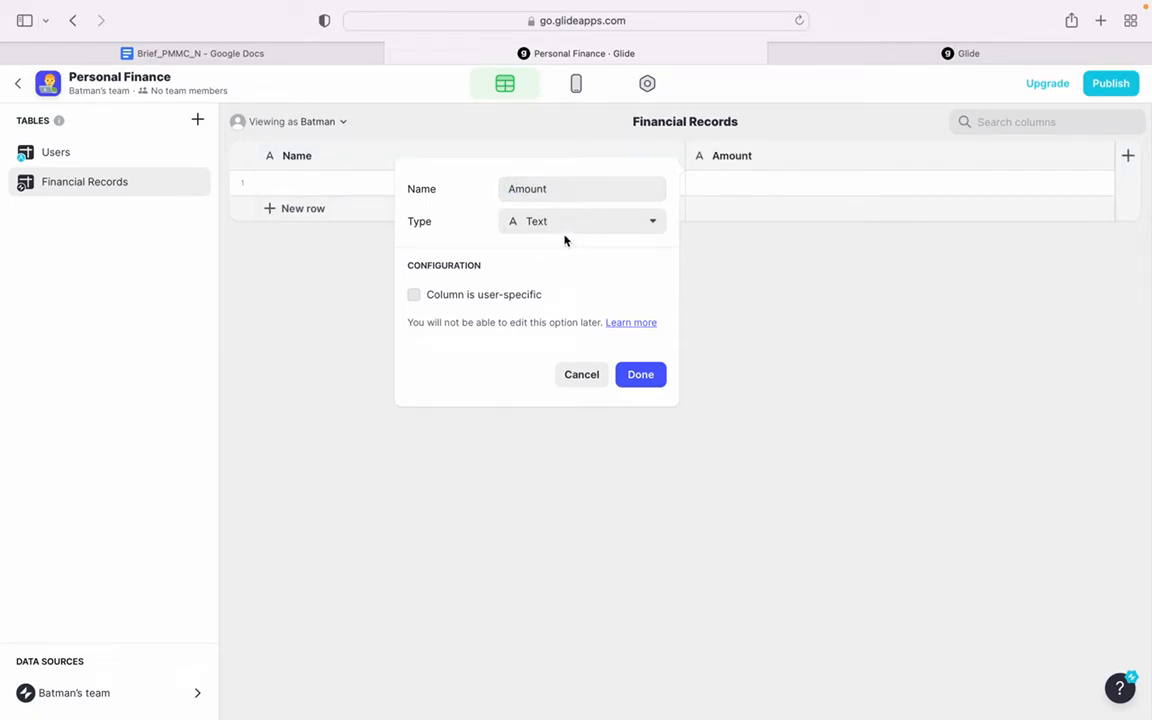
left_click(576, 226)
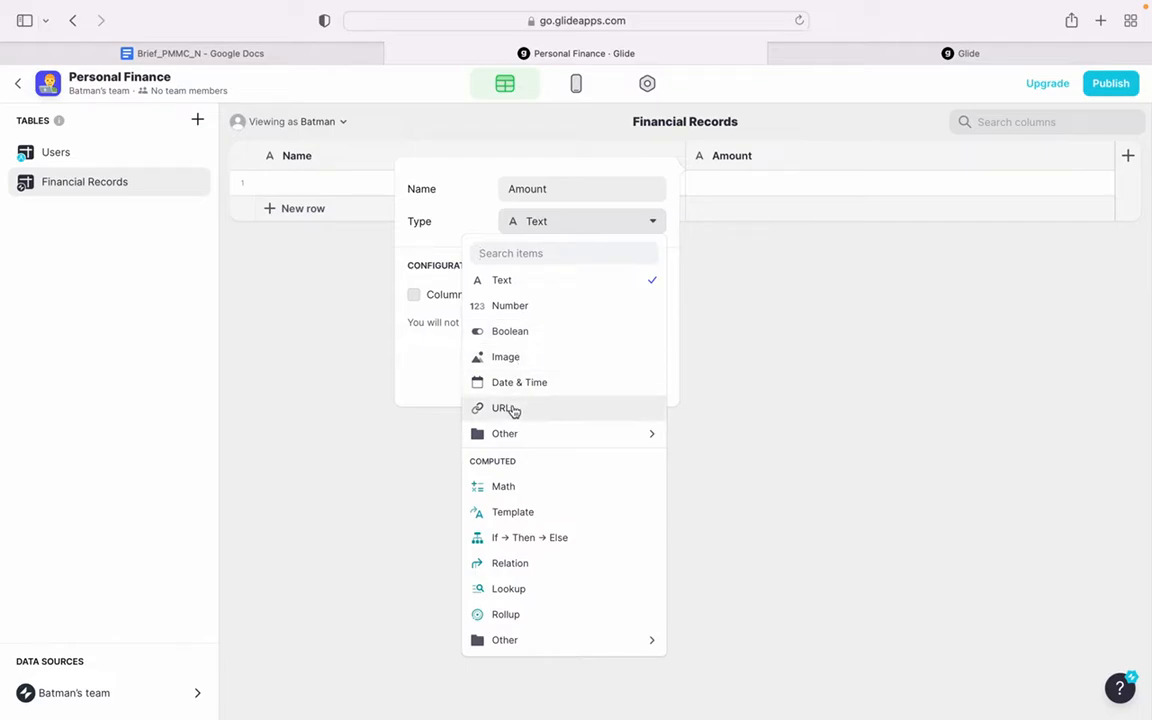
mouse_move(519, 438)
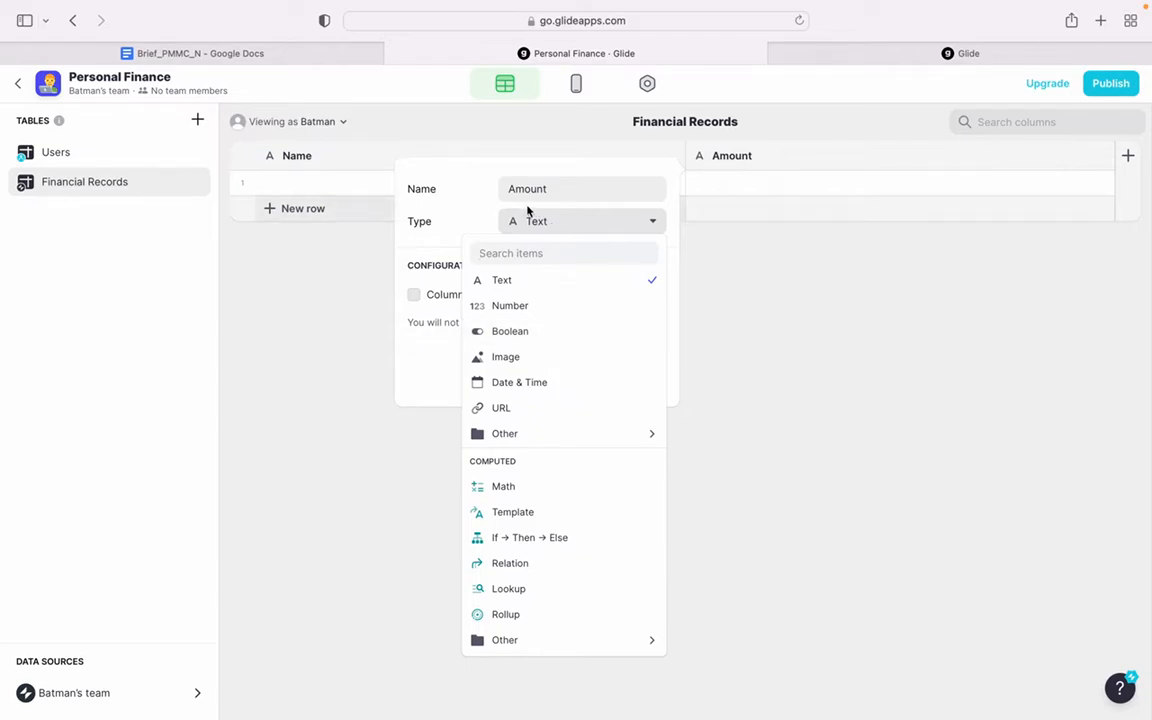
left_click(522, 306)
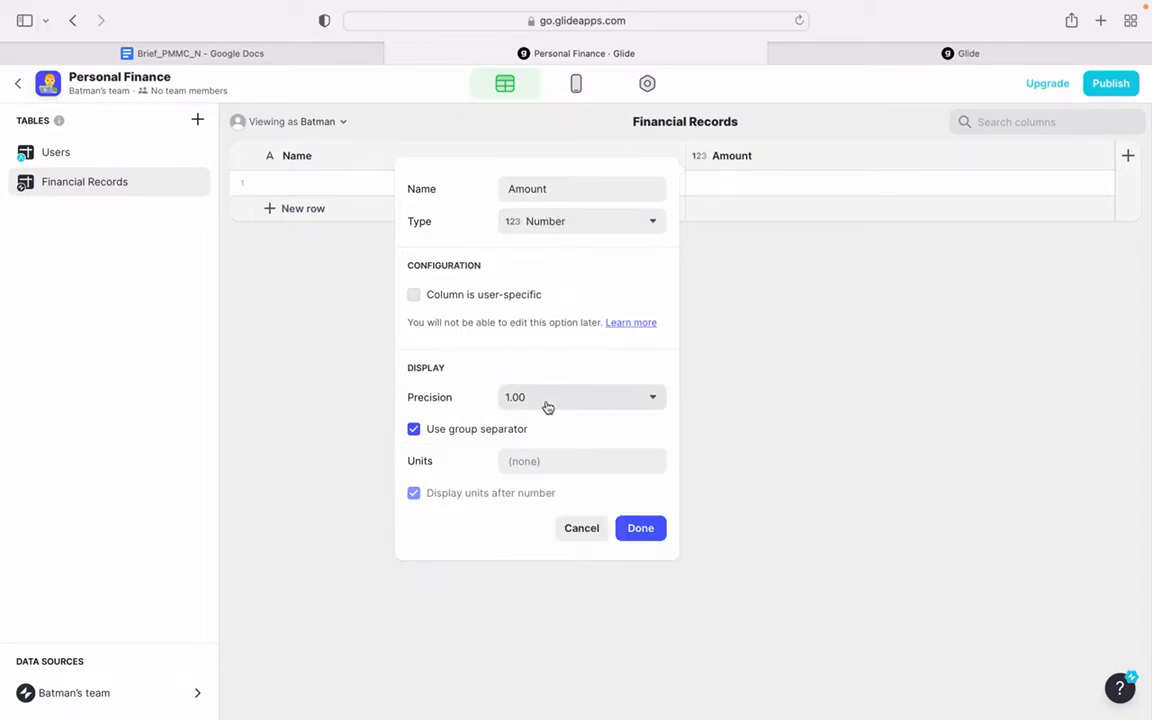
- Set the Amount column's units to Rp, disable displaying units after the number, and save the column
left_click(526, 464)
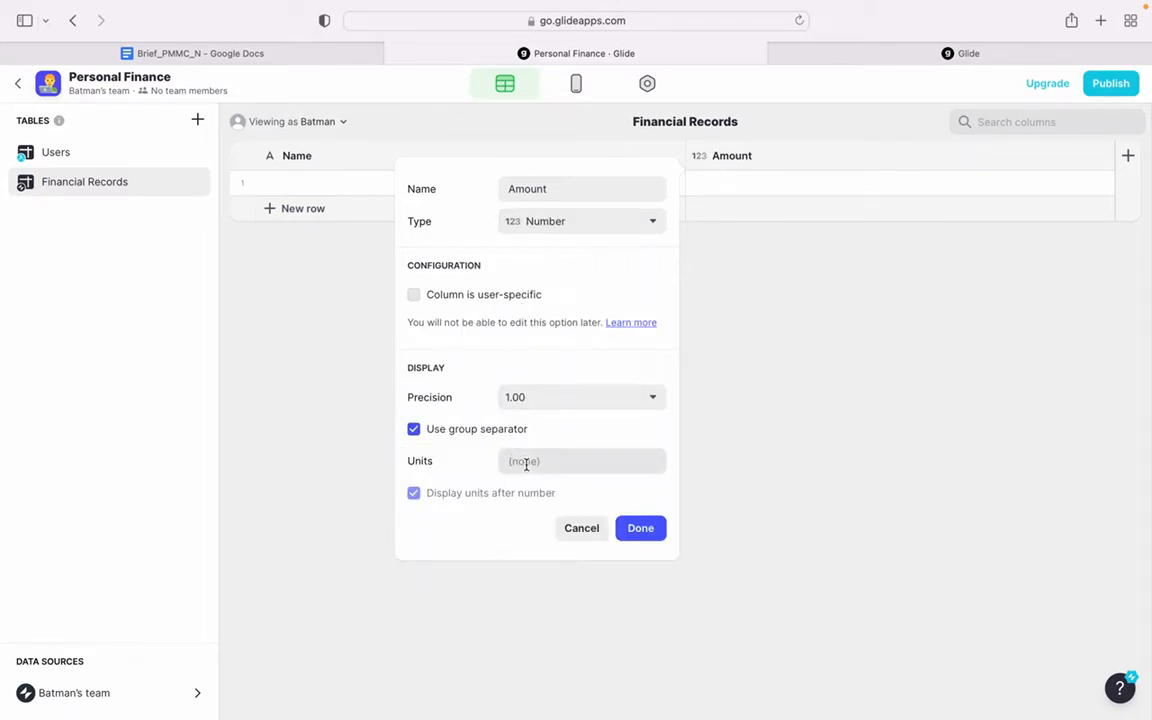
type("Rp")
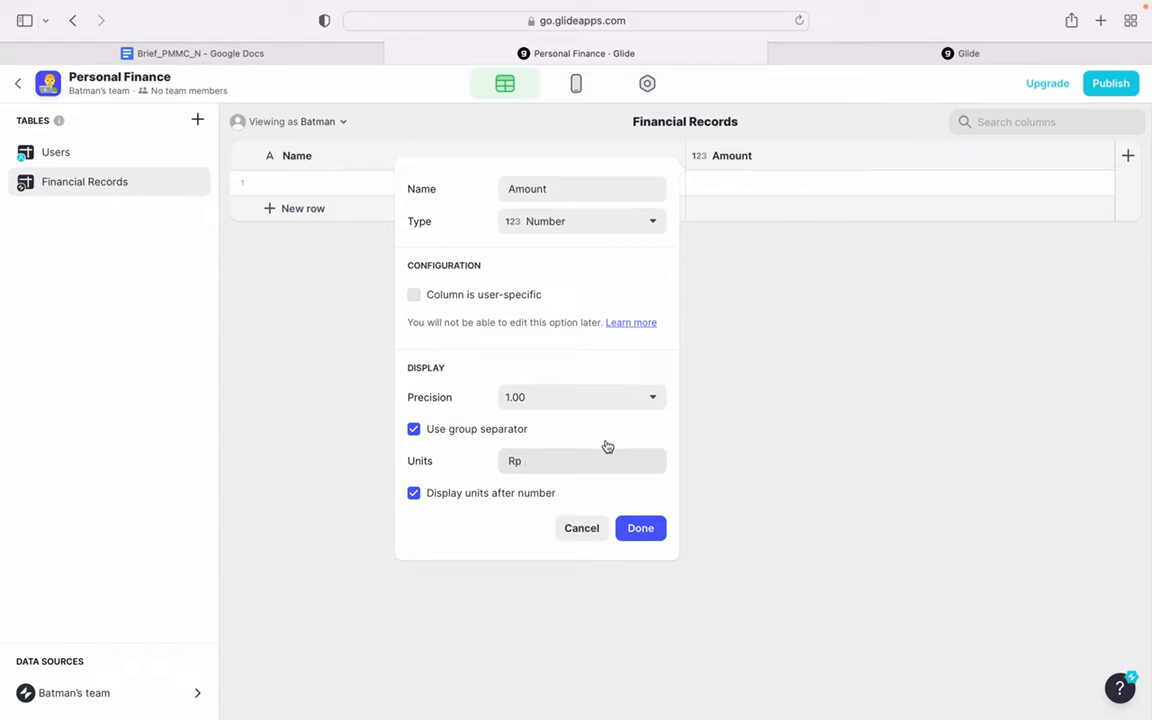
left_click(514, 494)
left_click(655, 537)
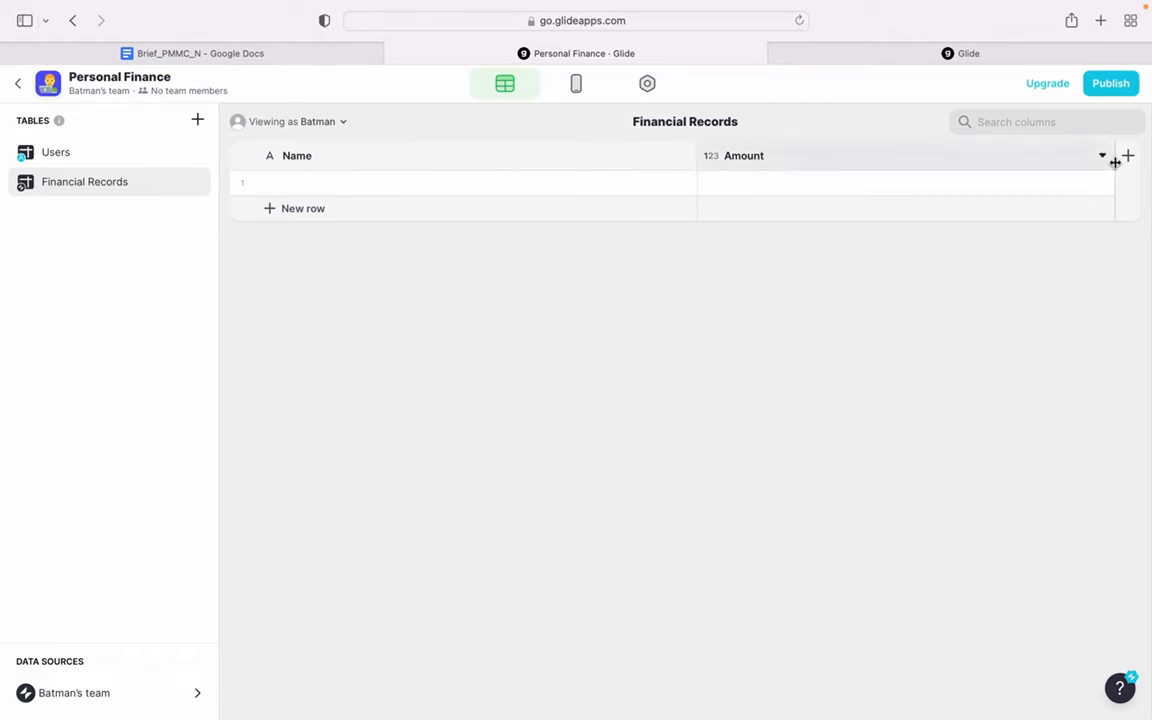
- Add a Number column named Type with precision 1 and no group separator to the Financial Records table
left_click(1126, 158)
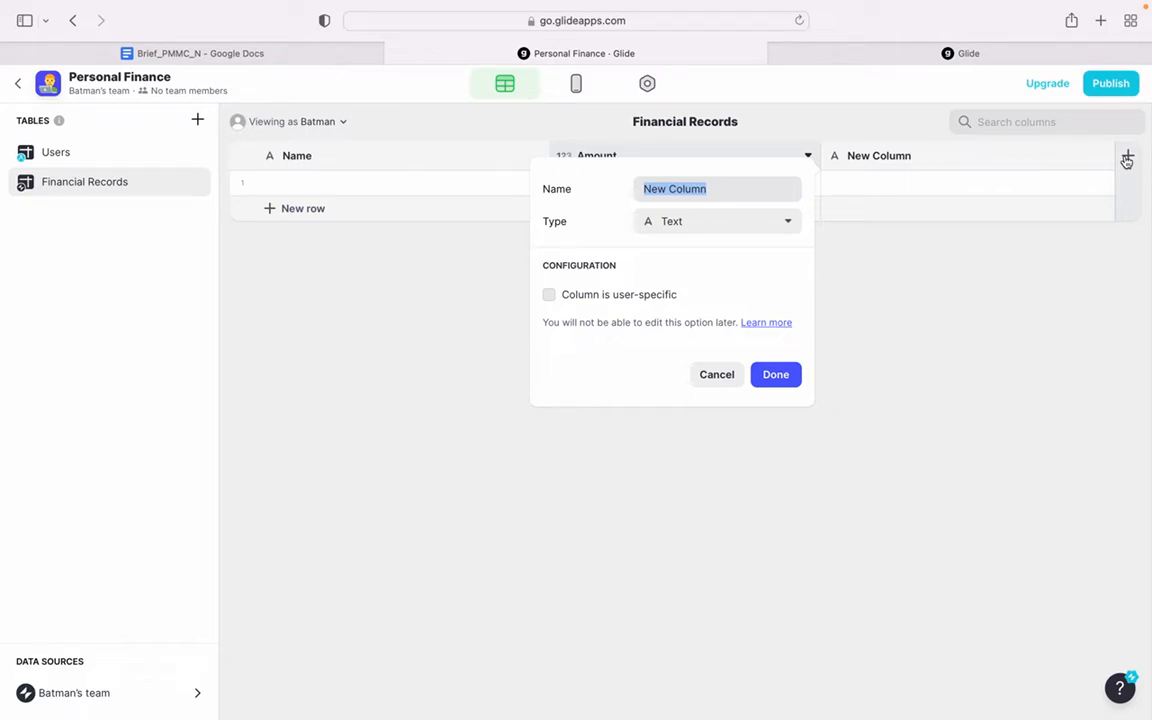
type("Type")
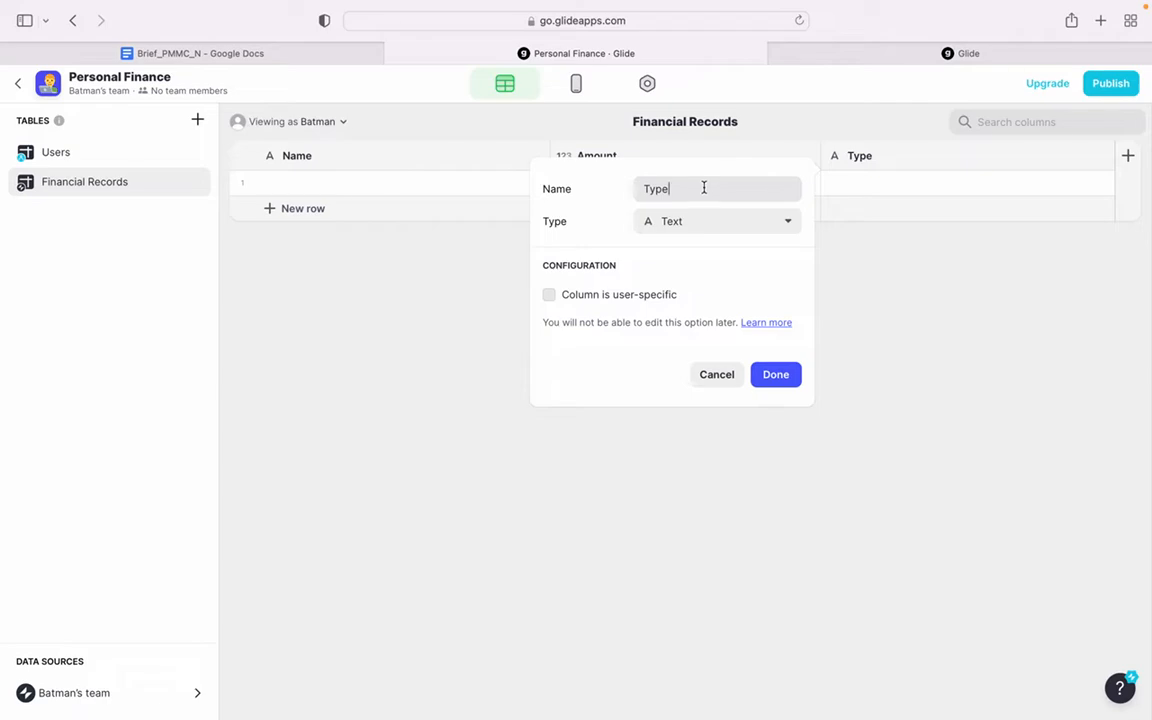
left_click(697, 221)
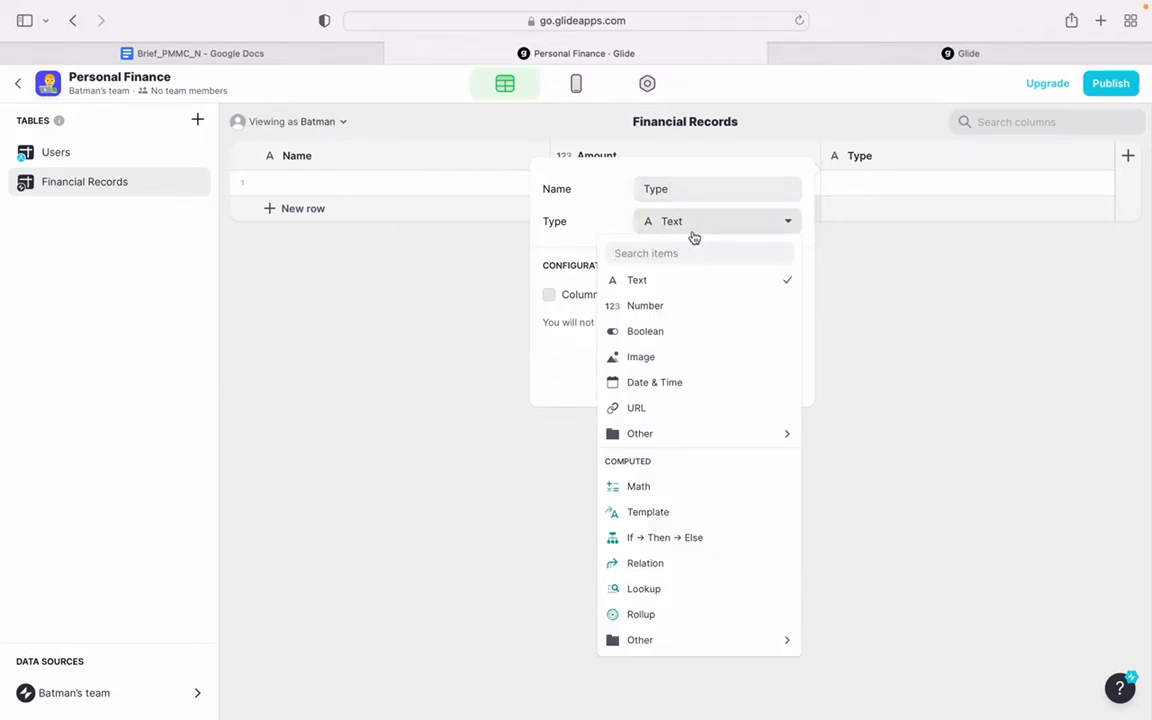
left_click(668, 306)
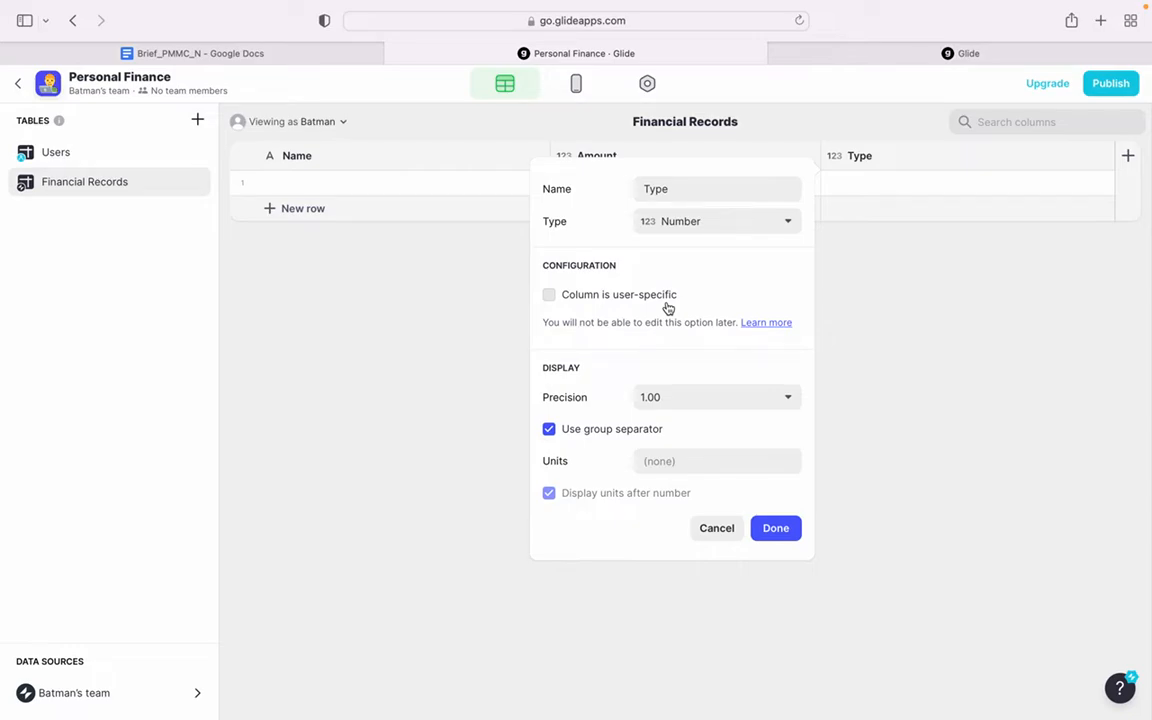
left_click(650, 401)
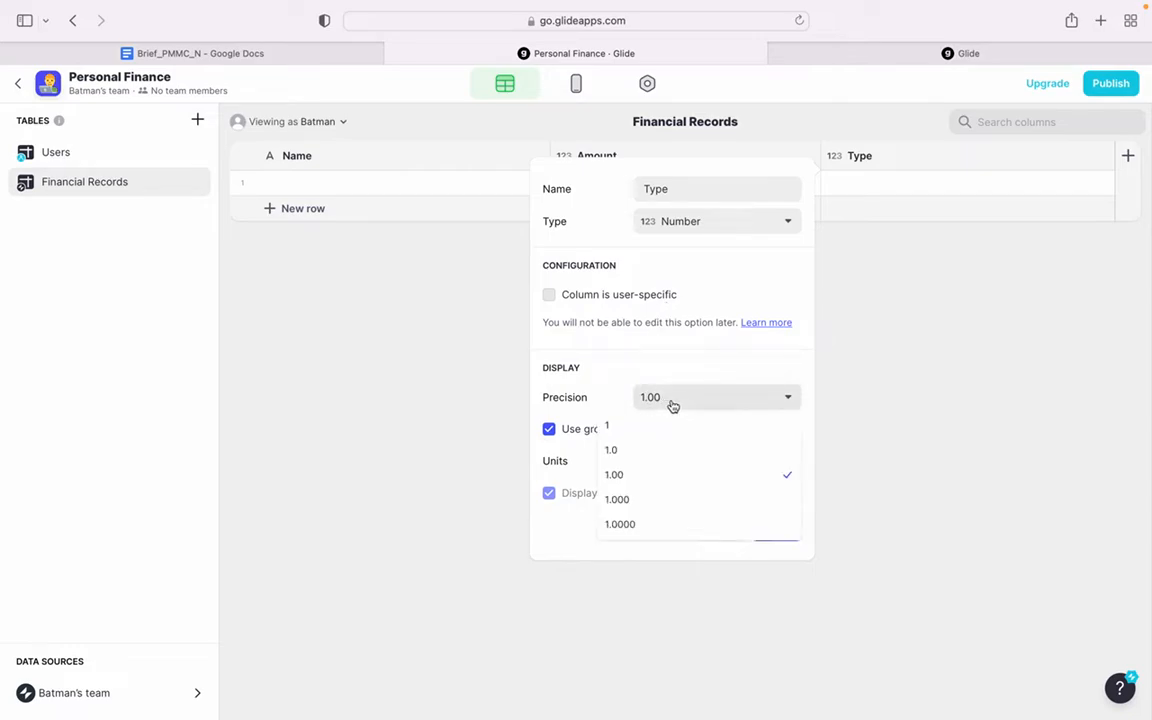
left_click(657, 425)
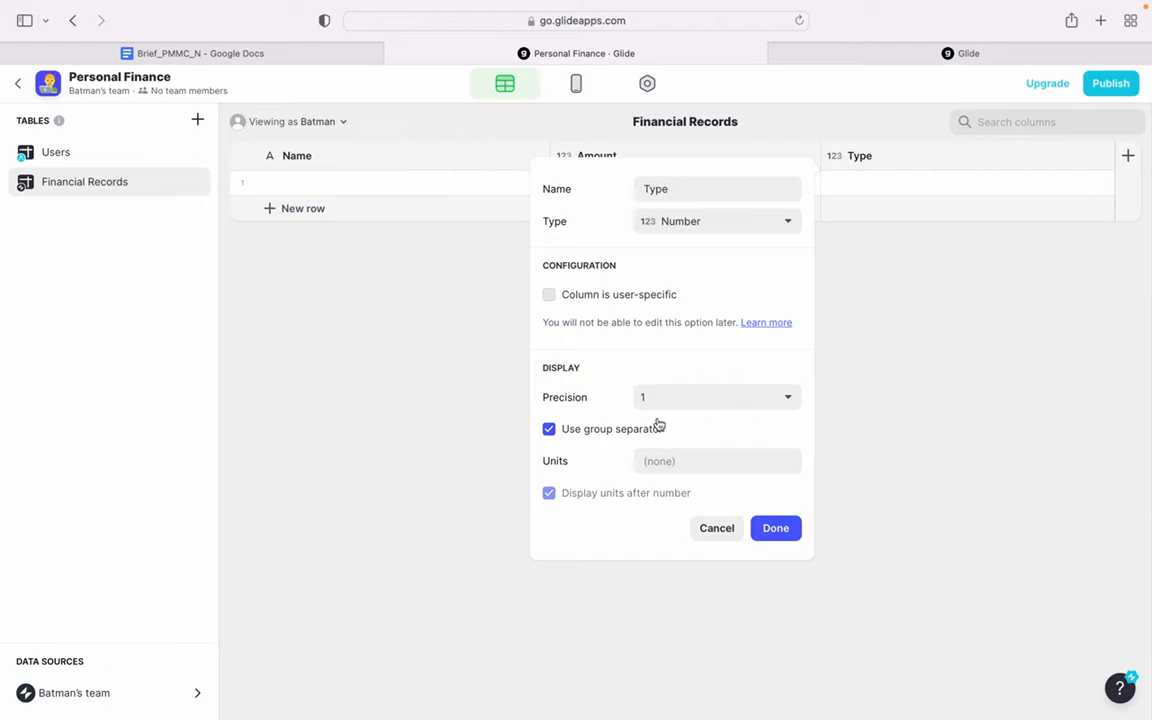
left_click(621, 430)
left_click(780, 533)
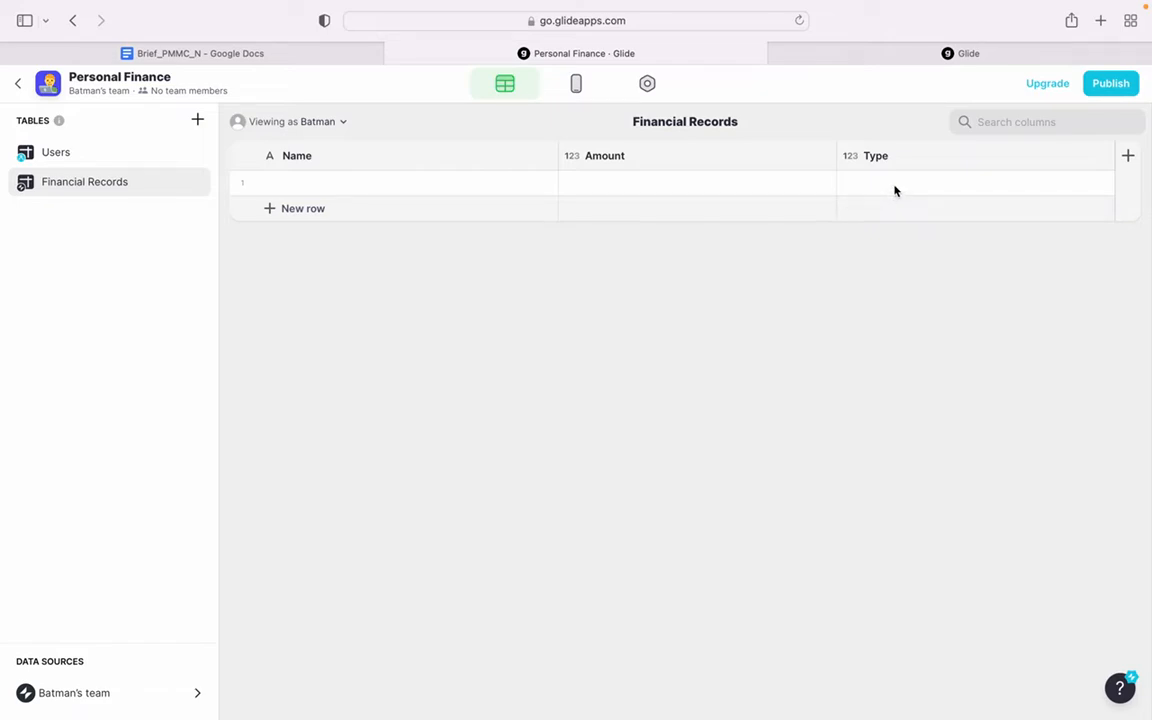
- Add a Text column named Category to the Financial Records table
left_click(1132, 162)
type("Categ")
type("oru")
key("BackSpace")
type("u")
key("BackSpace")
type("y")
left_click(733, 230)
left_click(721, 282)
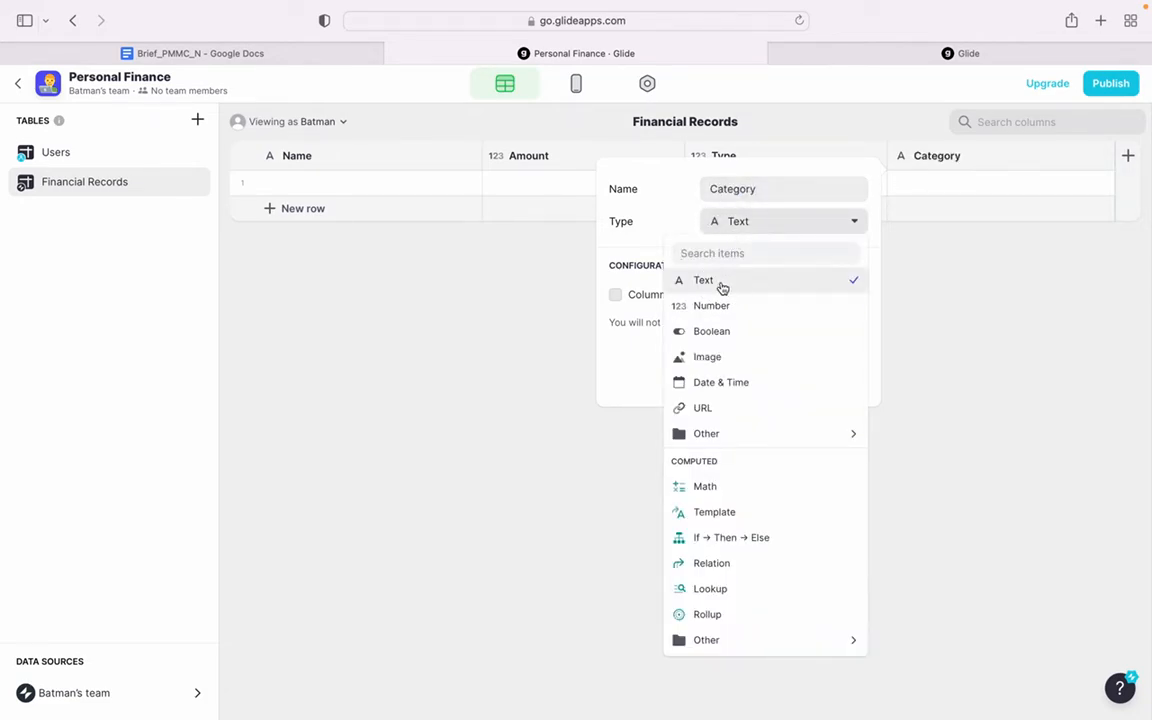
left_click(841, 379)
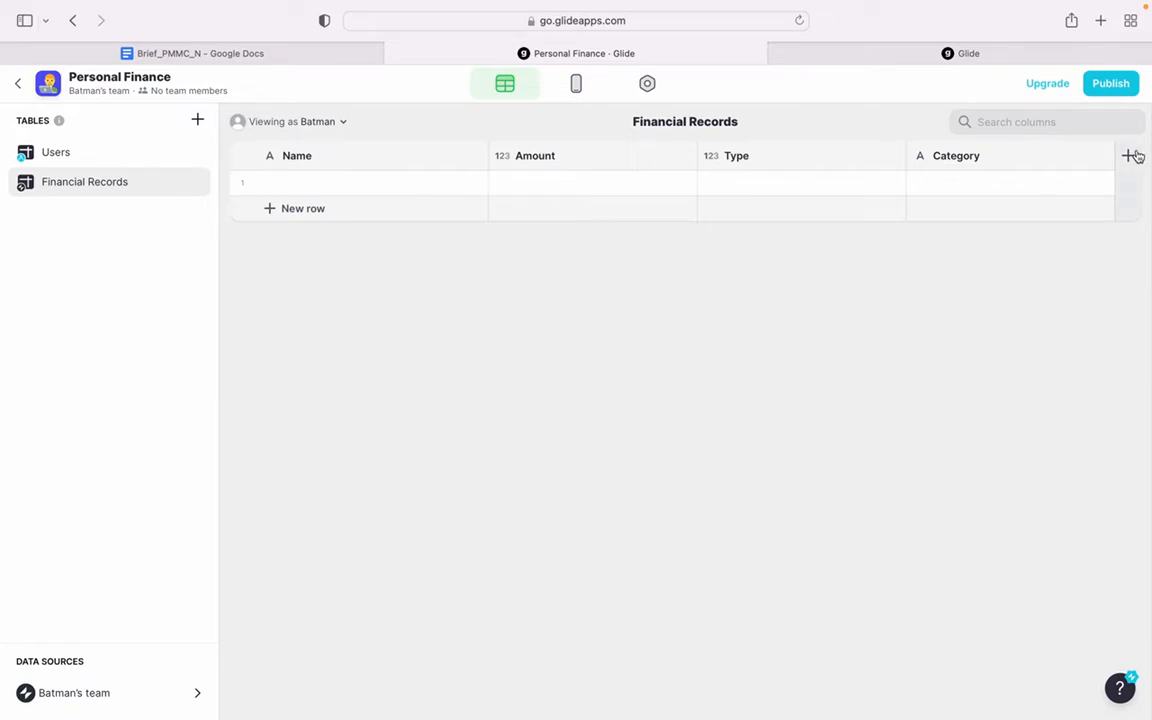
- Add a column named User Email with the Email type to the Financial Records table
left_click(1131, 156)
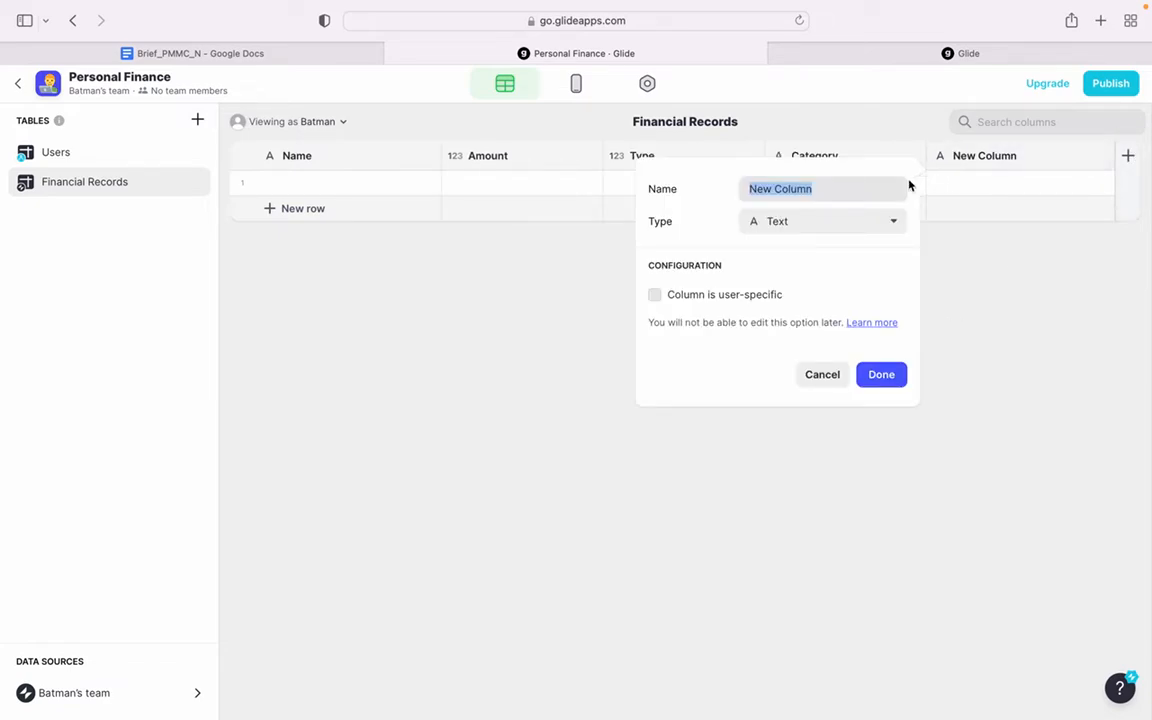
type("User Email")
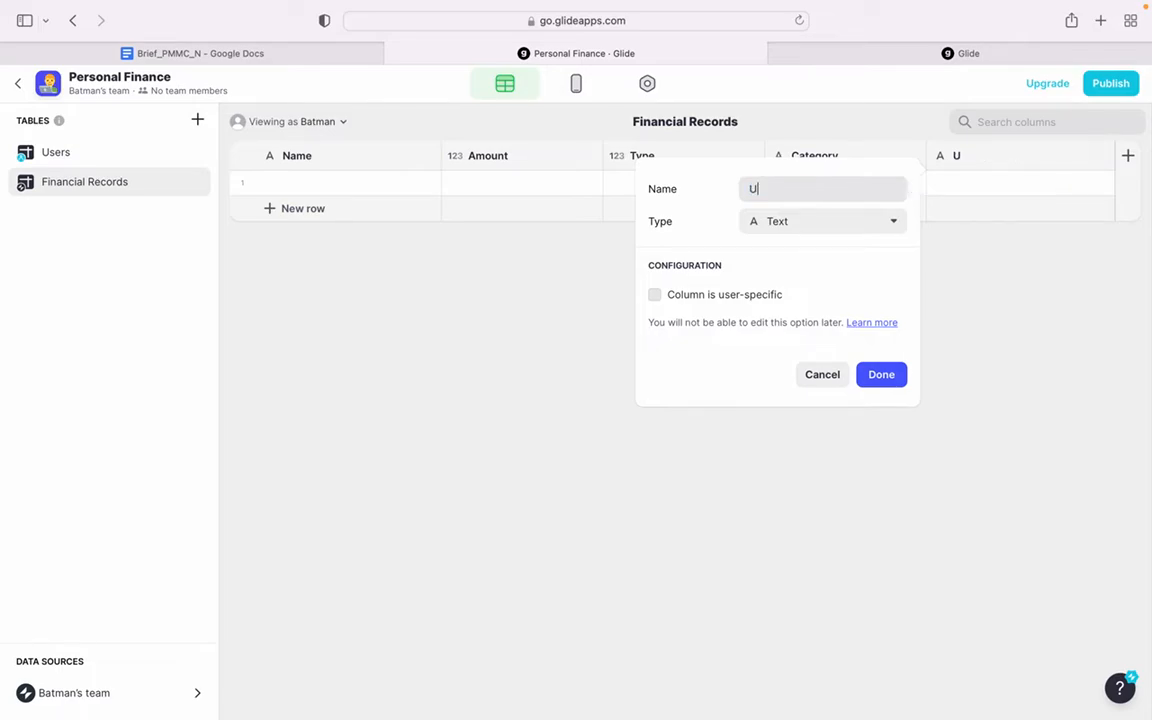
left_click(836, 224)
mouse_move(801, 445)
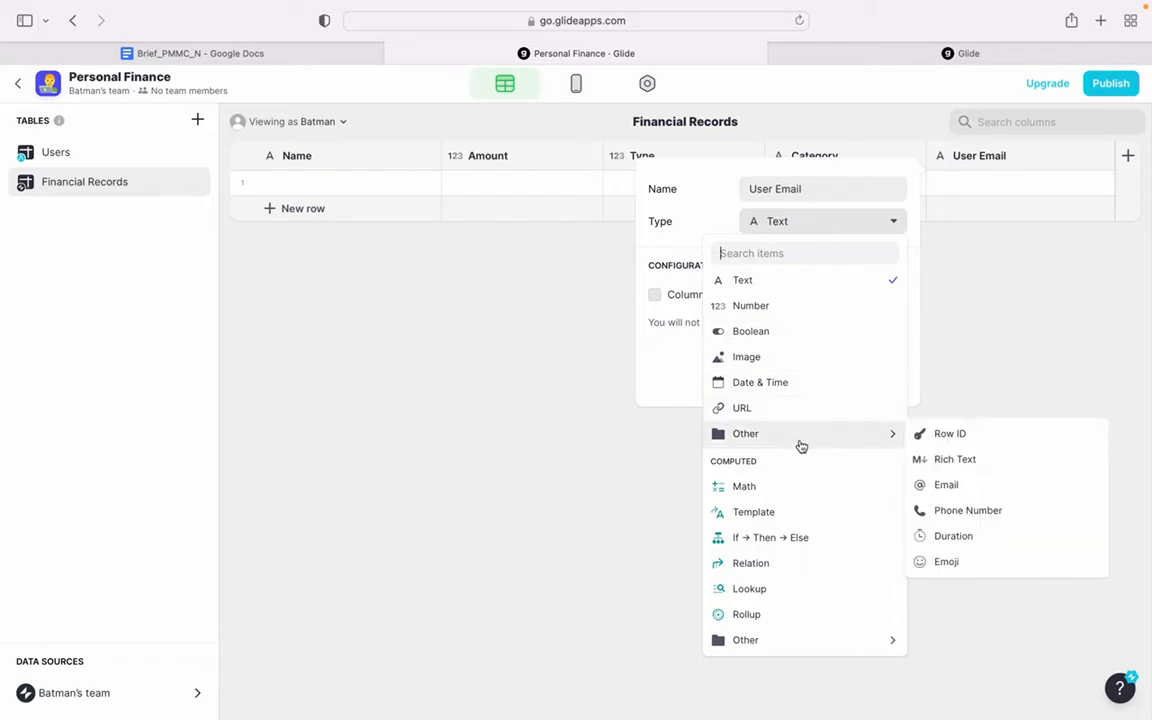
left_click(996, 484)
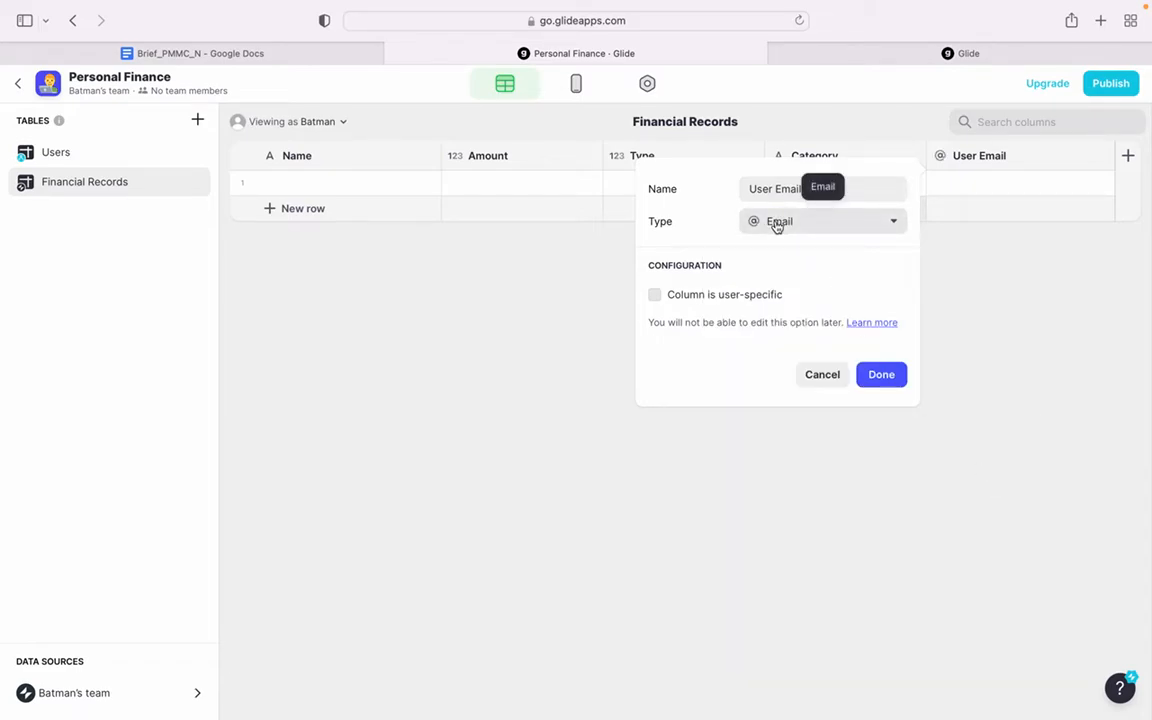
left_click(881, 376)
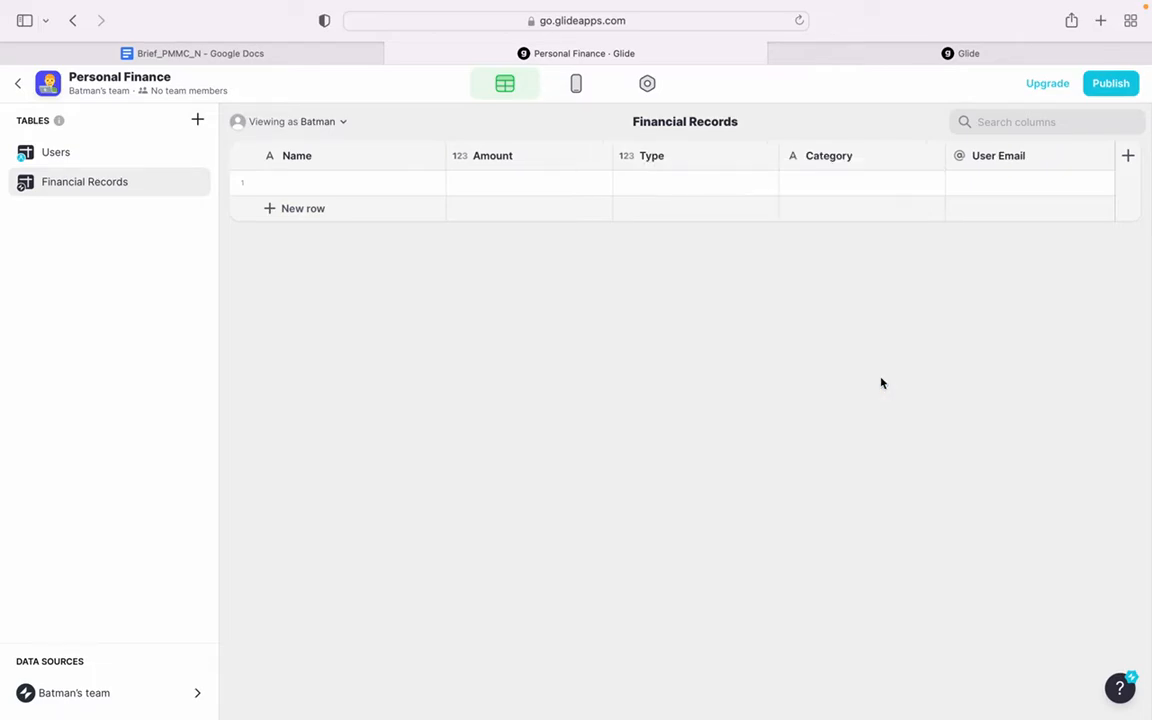
- Create a new empty table and name it Financial Types
left_click(198, 120)
left_click(254, 155)
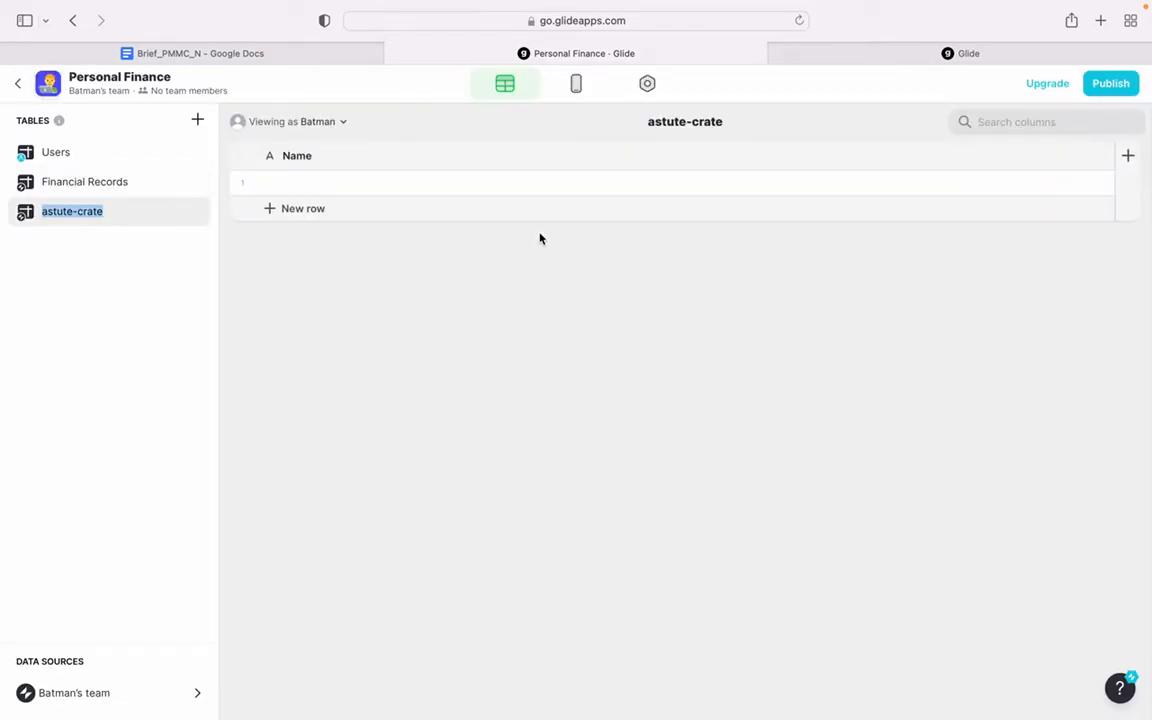
type("Financial")
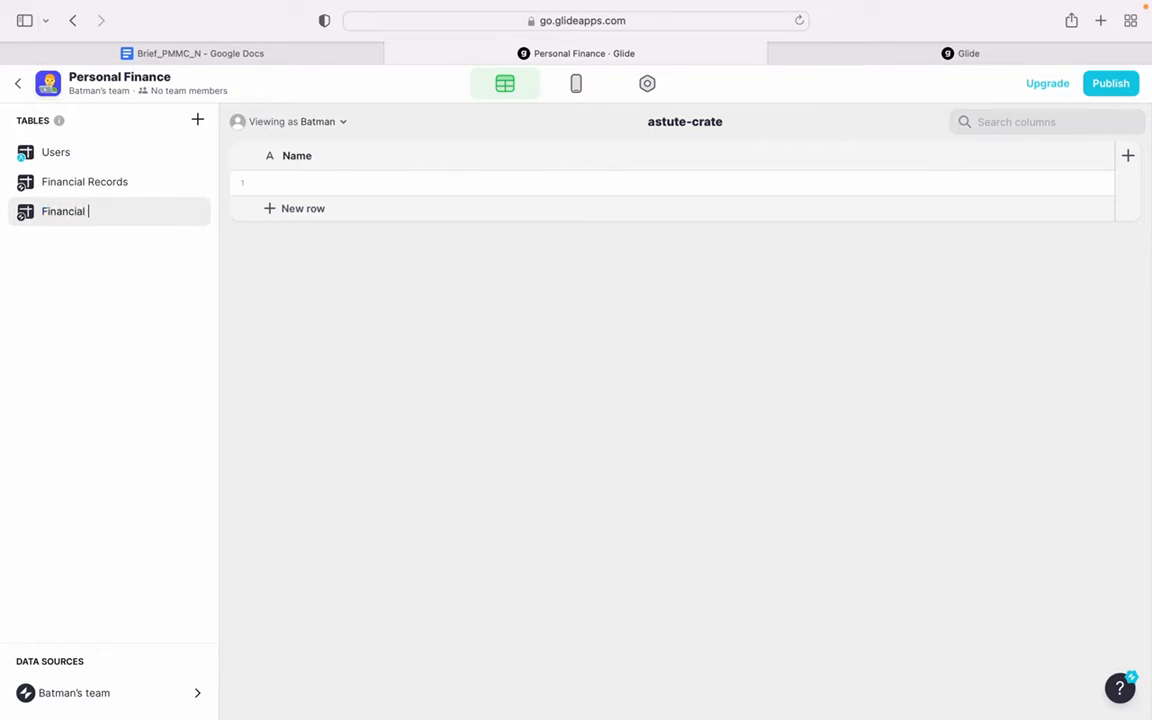
type(" Types")
key("Return")
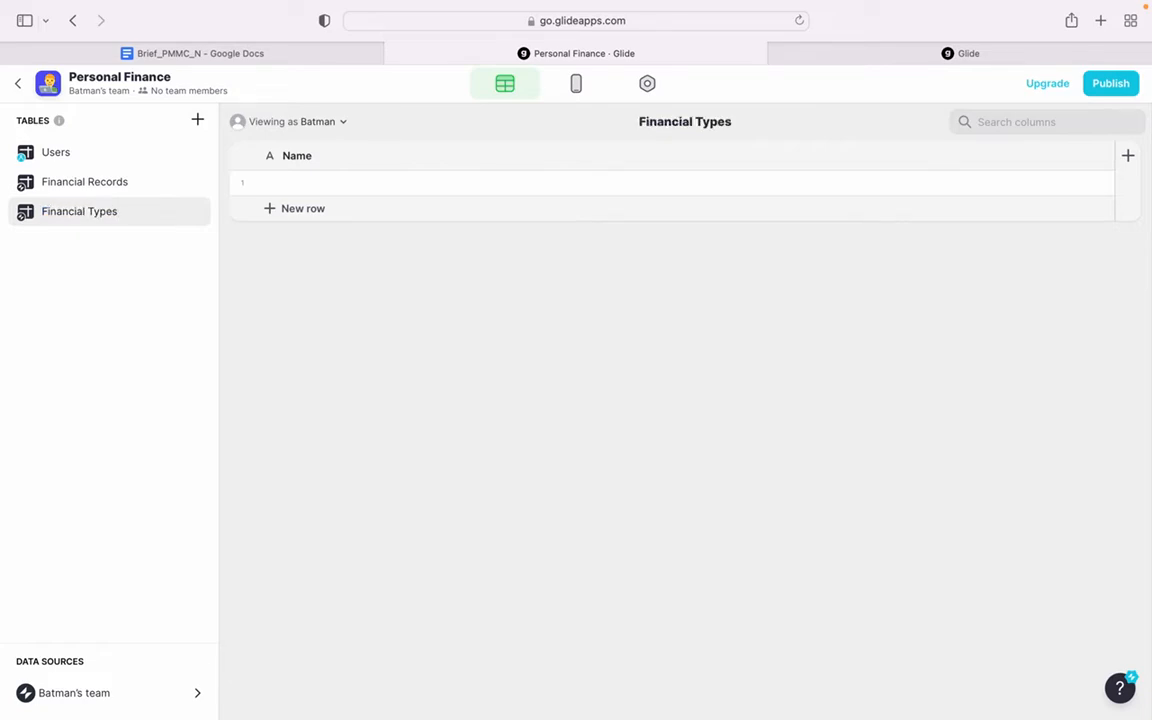
- Enter 1 as the name in the first row of the Financial Types table
double_click(491, 185)
type("1")
key("Return")
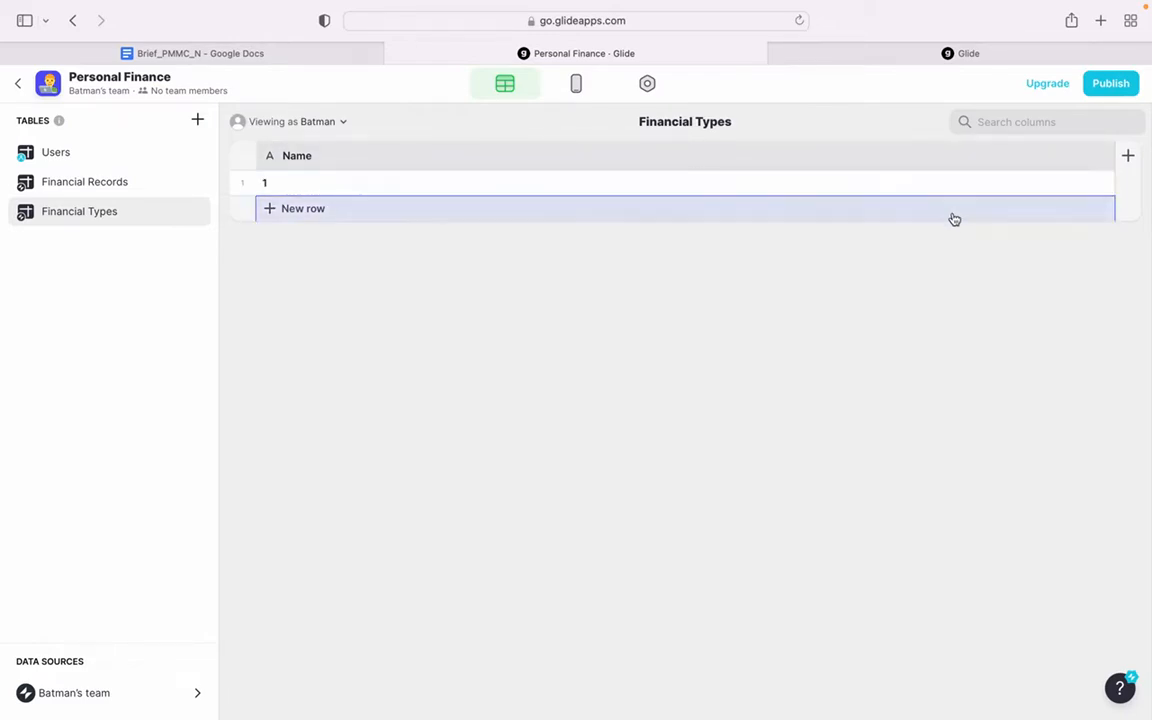
- Add a Number column named Type with precision 1 and no group separator to the Financial Types table
left_click(1128, 157)
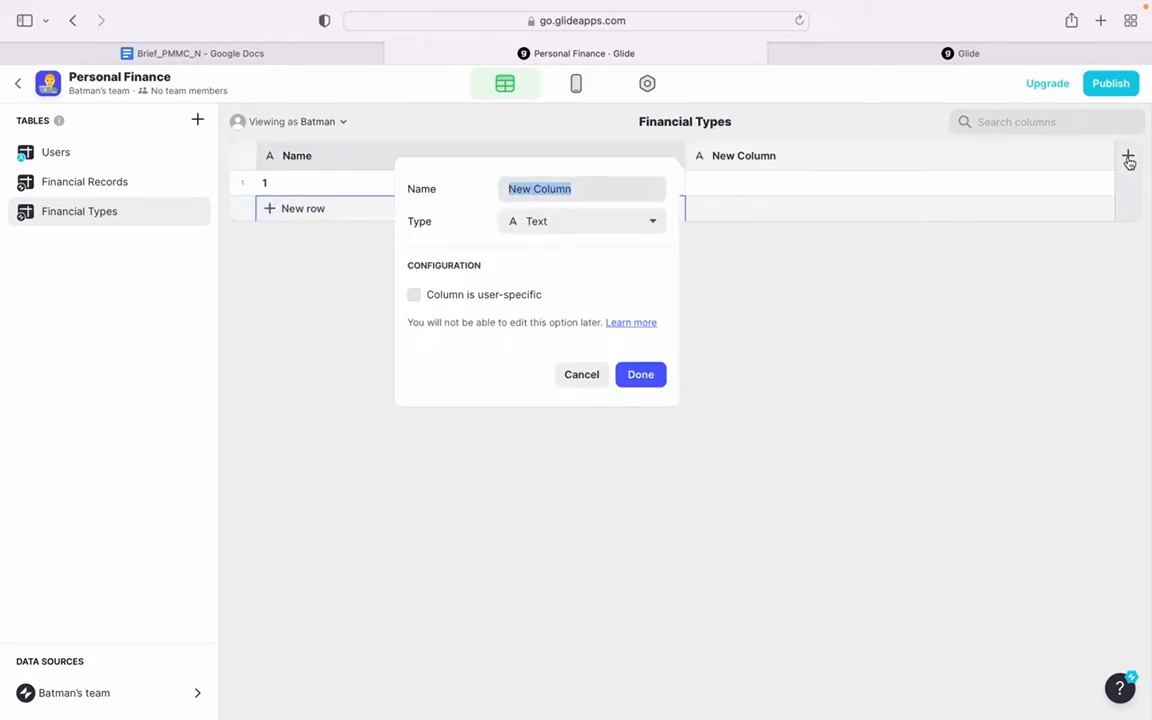
type("Type")
left_click(565, 221)
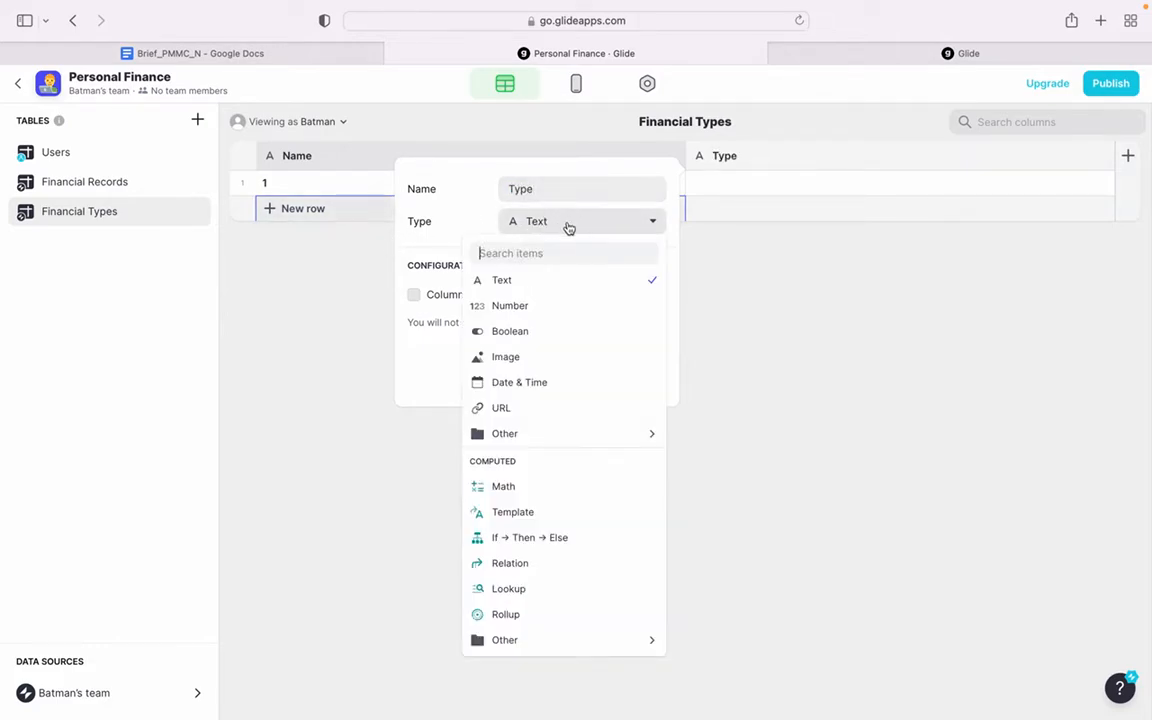
left_click(541, 313)
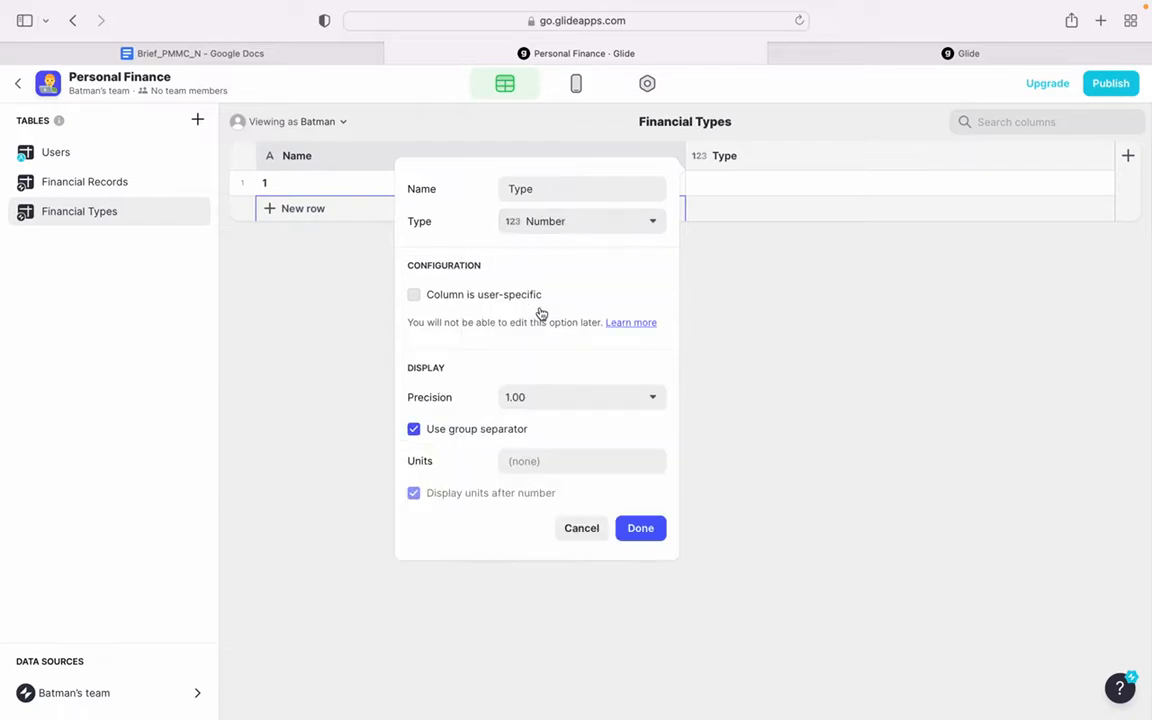
left_click(488, 429)
left_click(523, 407)
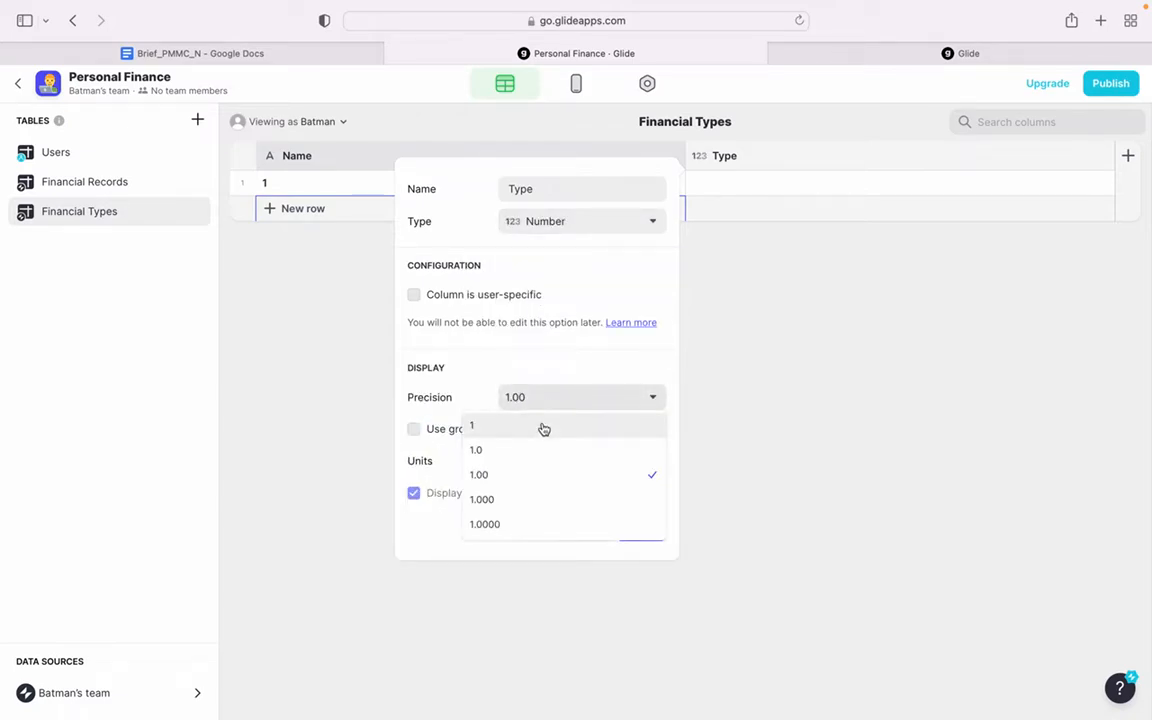
left_click(537, 424)
left_click(654, 536)
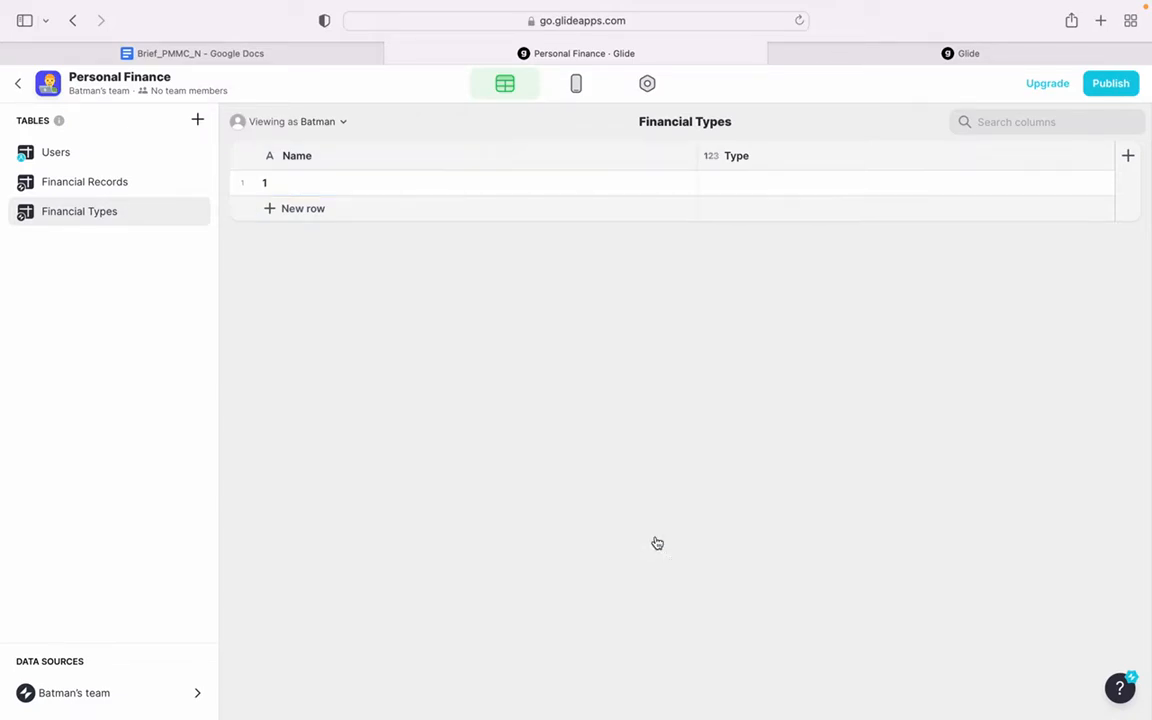
- Fill the first row of the Financial Types table with the name Income and type 1
double_click(383, 186)
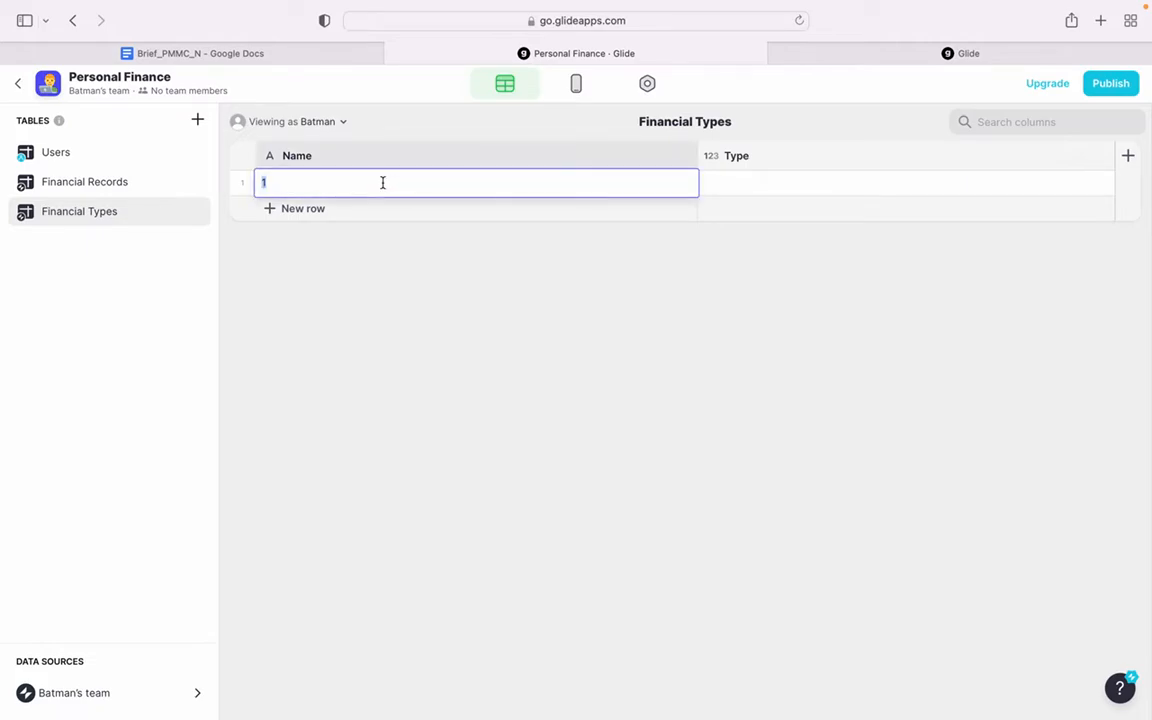
type("Income")
key("Return")
left_click(761, 183)
type("1")
key("Return")
- Add a second row to the Financial Types table with the name Expense and type 2
left_click(475, 218)
type("Es")
type("pense")
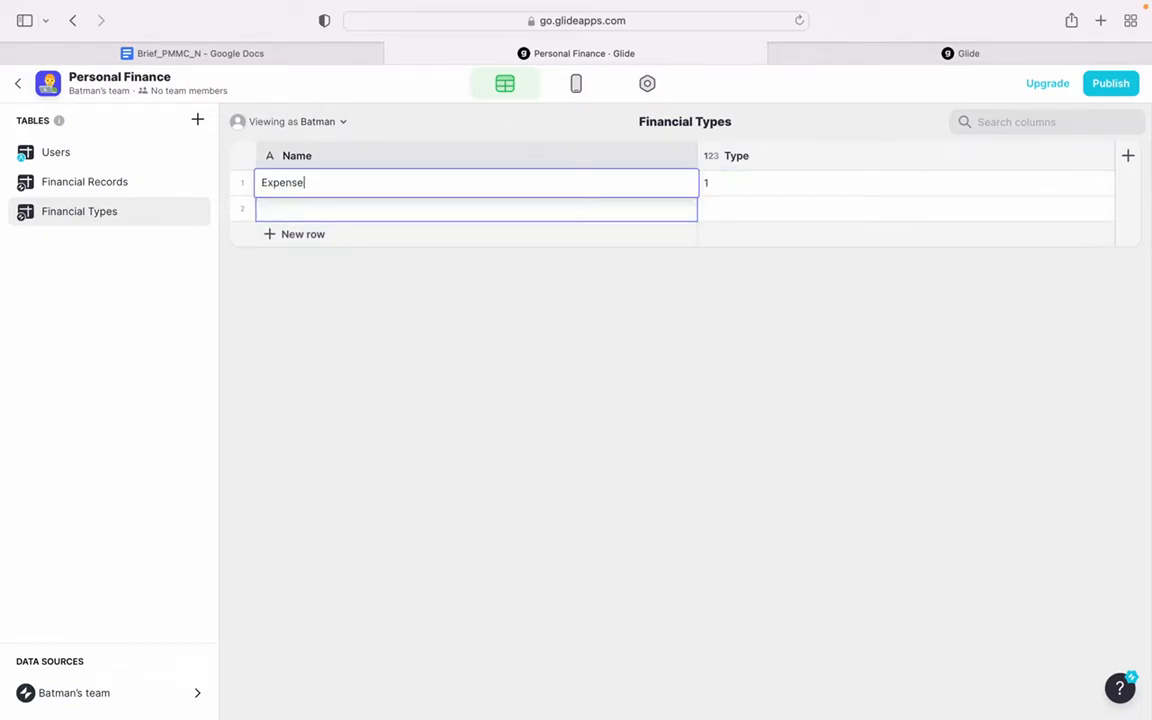
key("Return")
left_click(730, 208)
type("2")
key("Return")
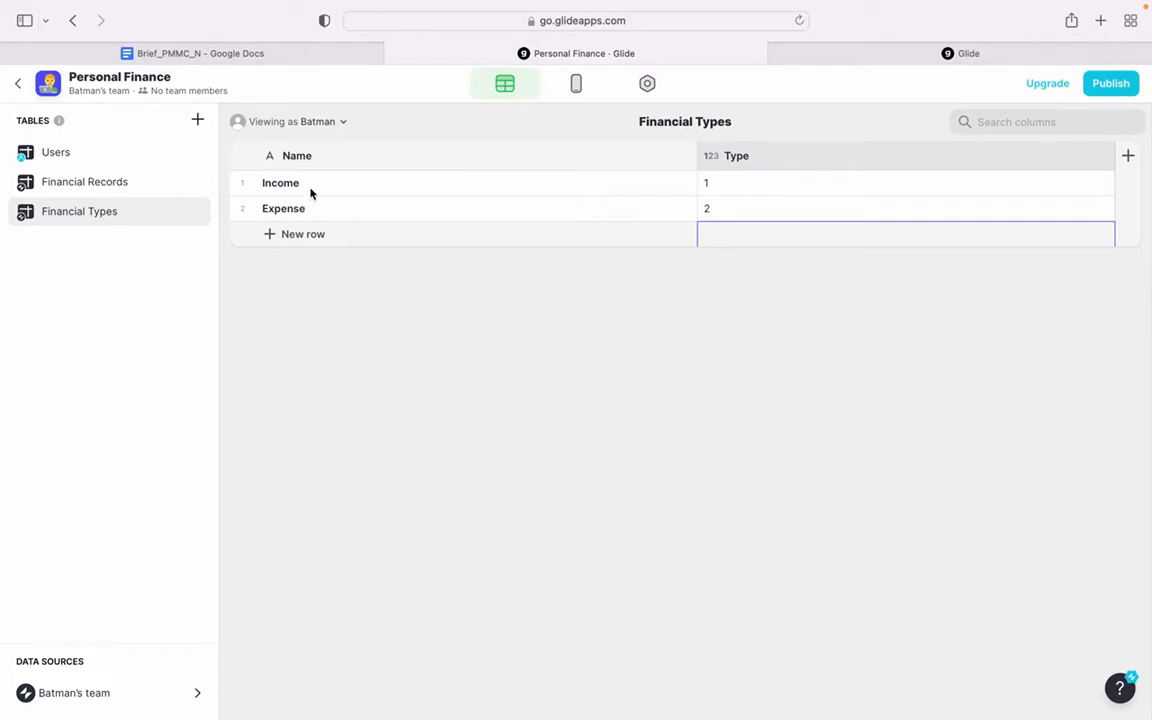
- Create another new empty table with the name Fi
left_click(197, 121)
left_click(220, 147)
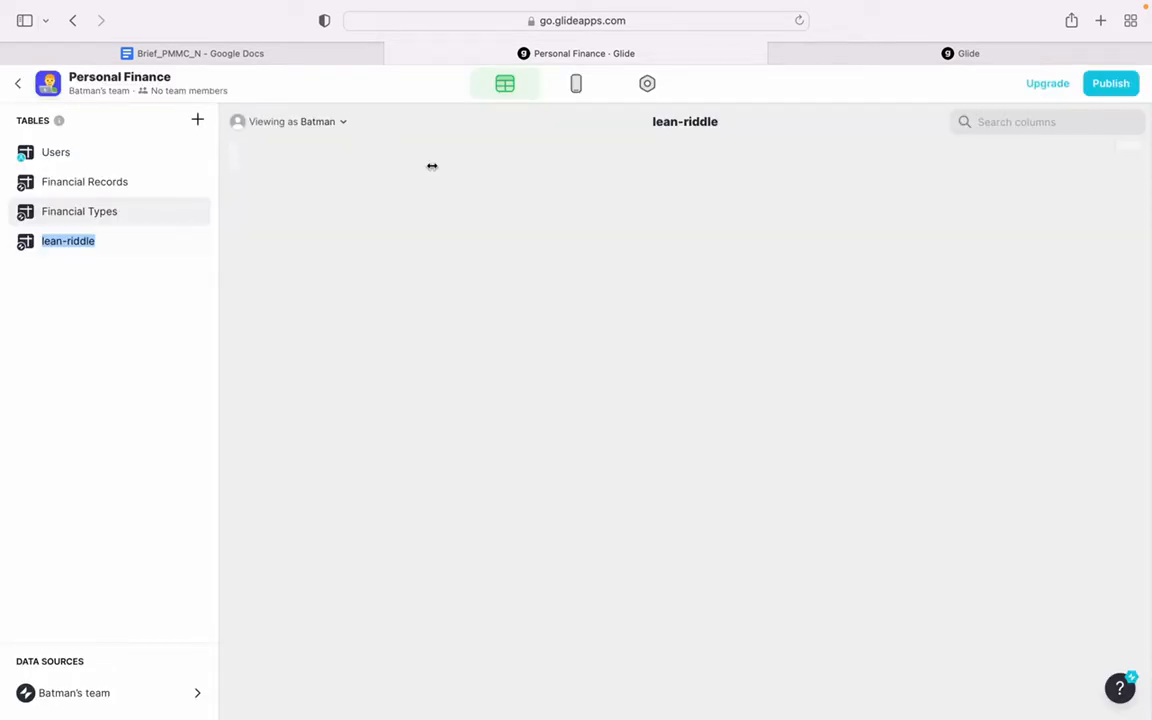
left_click(89, 242)
double_click(98, 181)
left_click(62, 240)
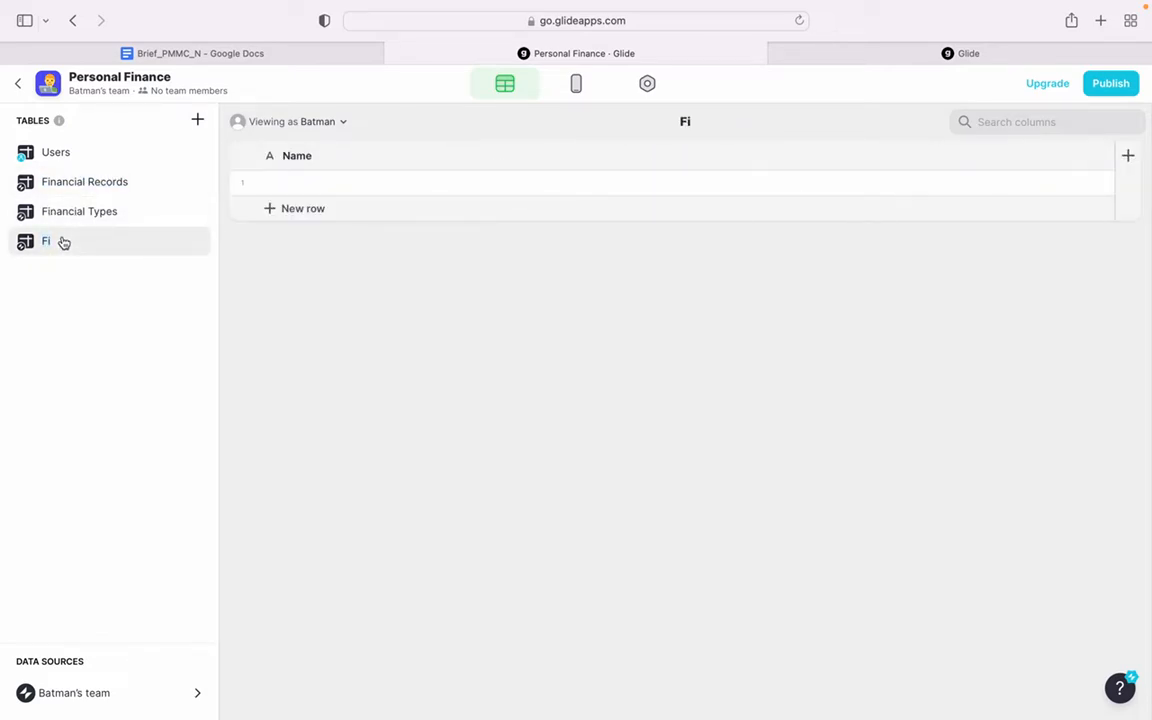
- Rename the Fi table as Financial Records
left_click(62, 241)
double_click(686, 121)
double_click(87, 244)
left_click(86, 202)
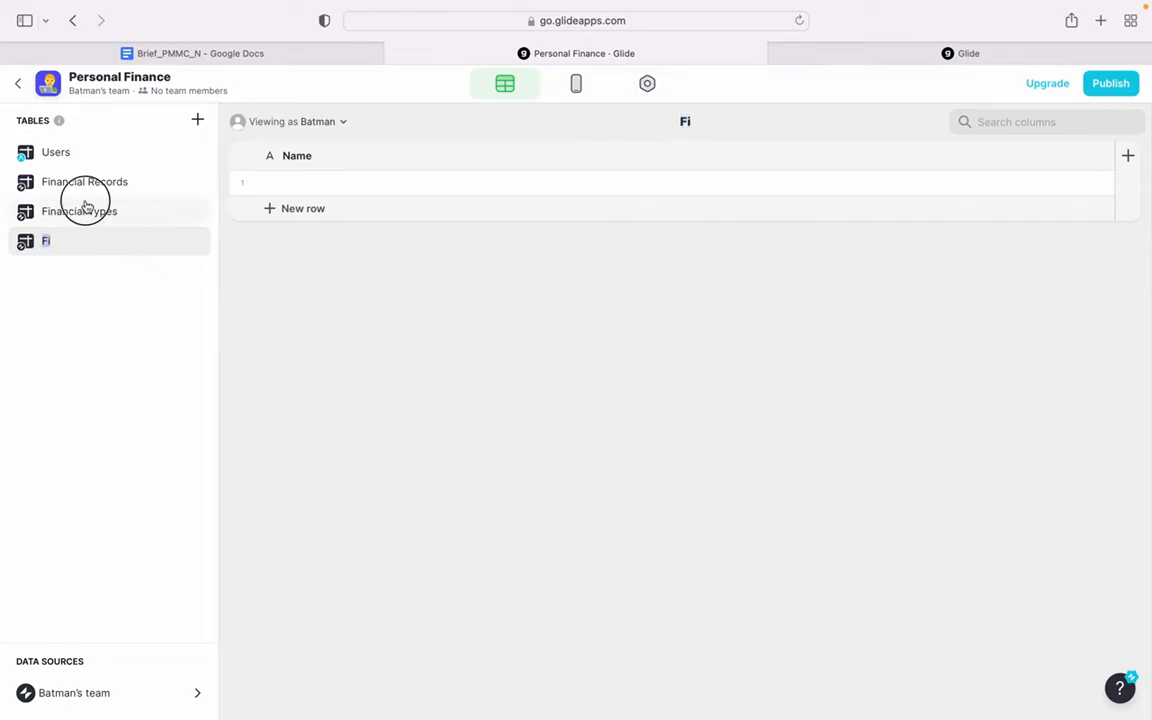
left_click(79, 241)
left_click(66, 248)
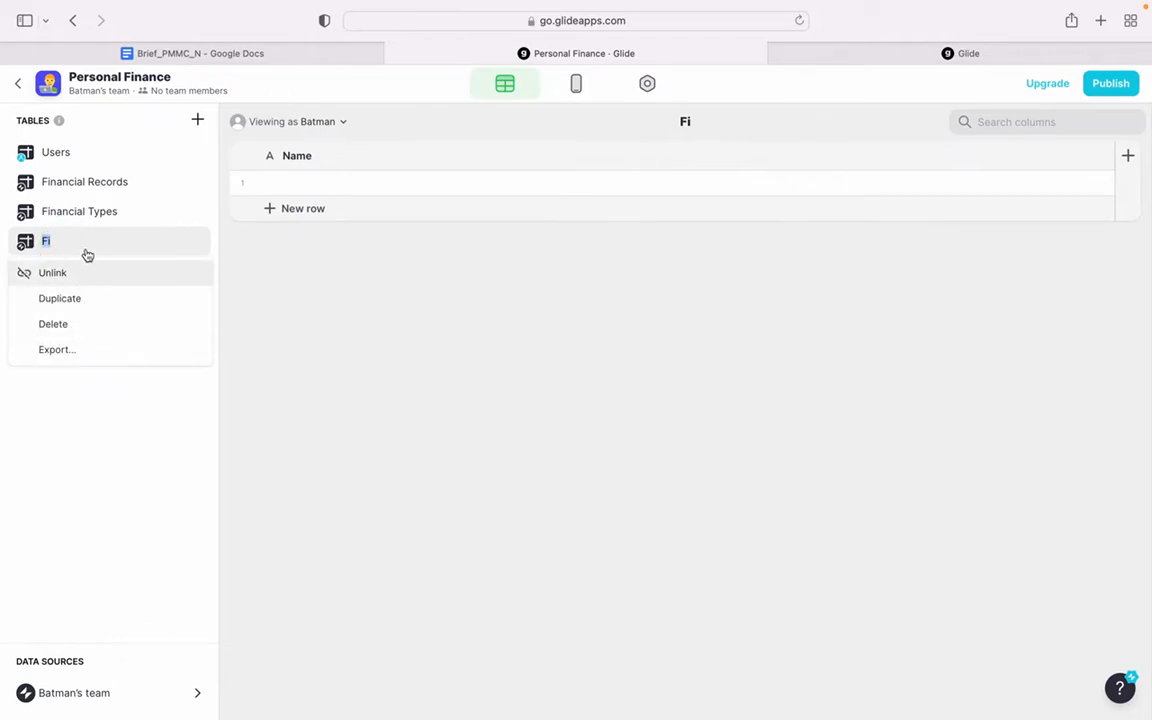
left_click(84, 243)
left_click(73, 240)
double_click(53, 244)
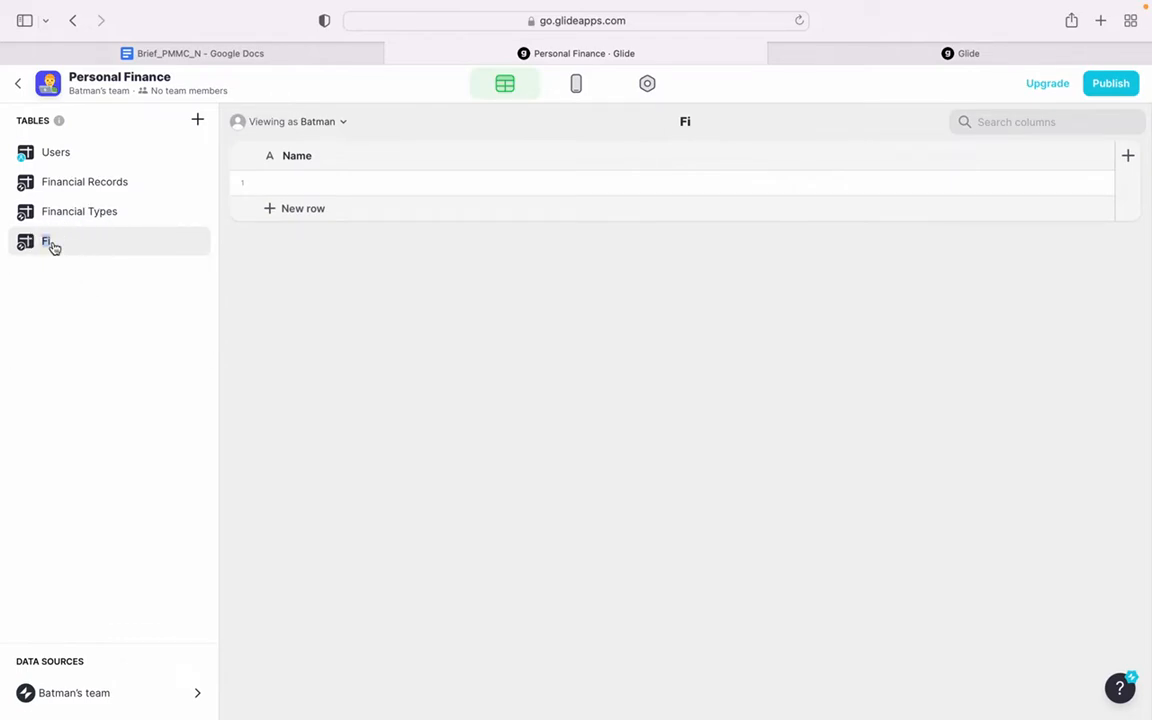
key("Right")
type("nancial Records")
key("Return")
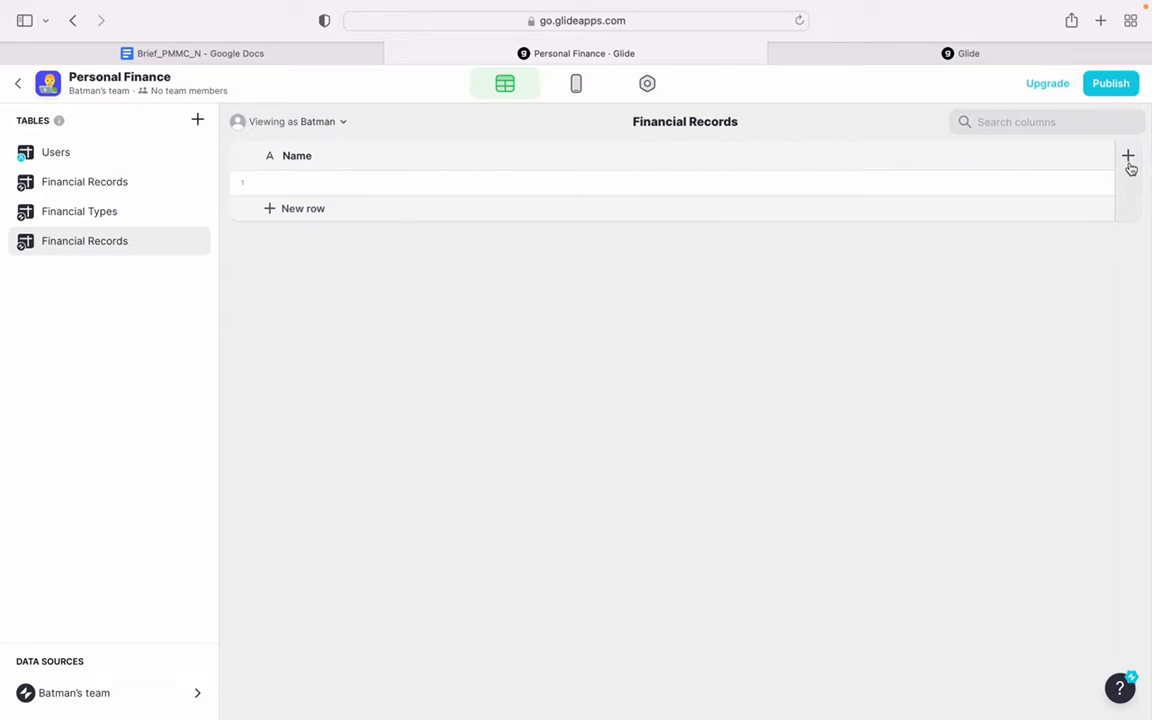
- Delete the empty duplicate Financial Records table listed below Financial Types
right_click(117, 243)
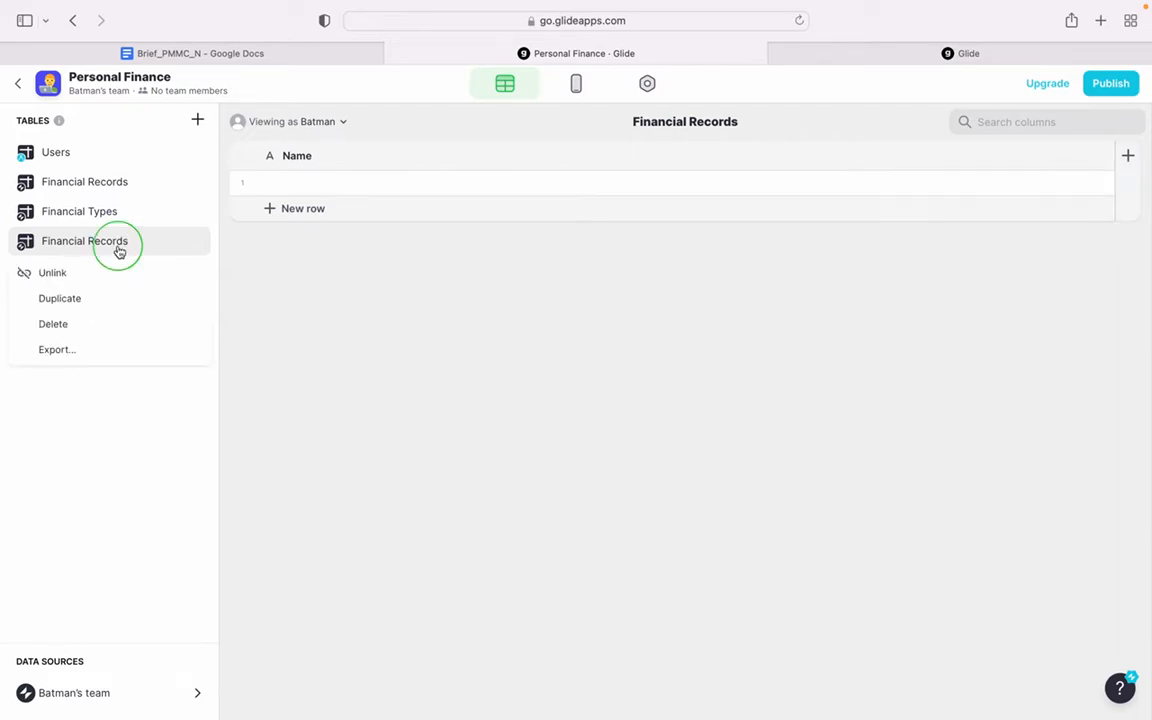
left_click(105, 327)
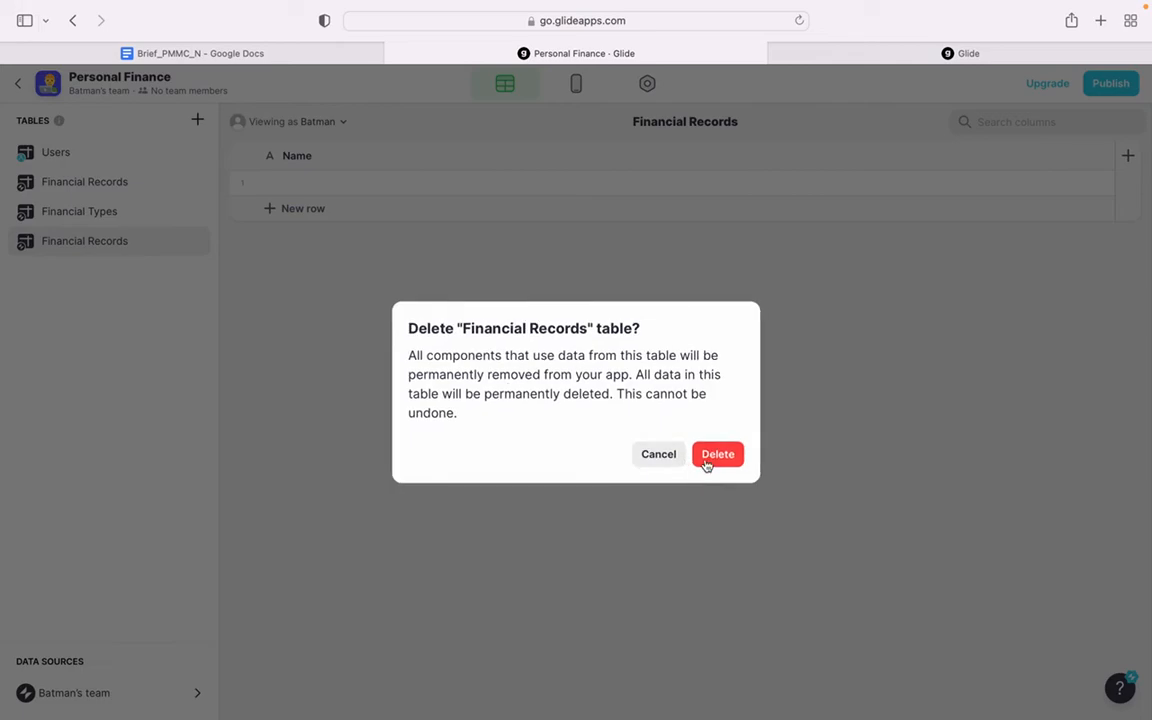
left_click(717, 455)
- Create a new empty table and name it Financial Categories
left_click(199, 120)
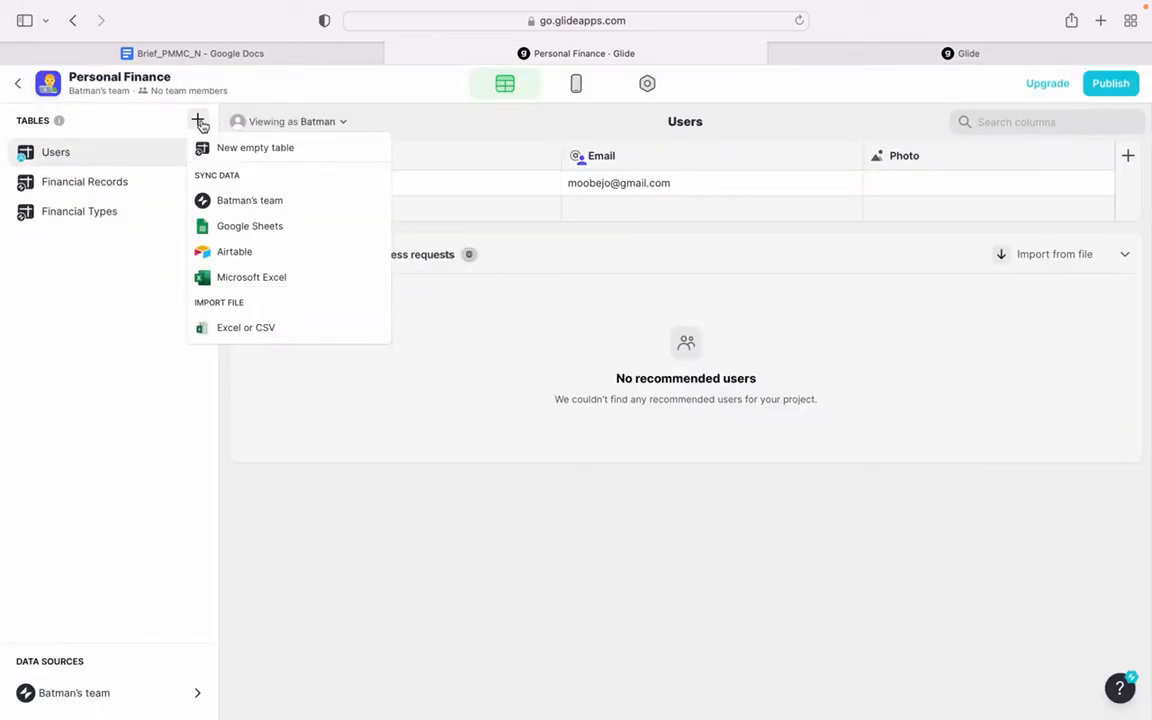
left_click(285, 152)
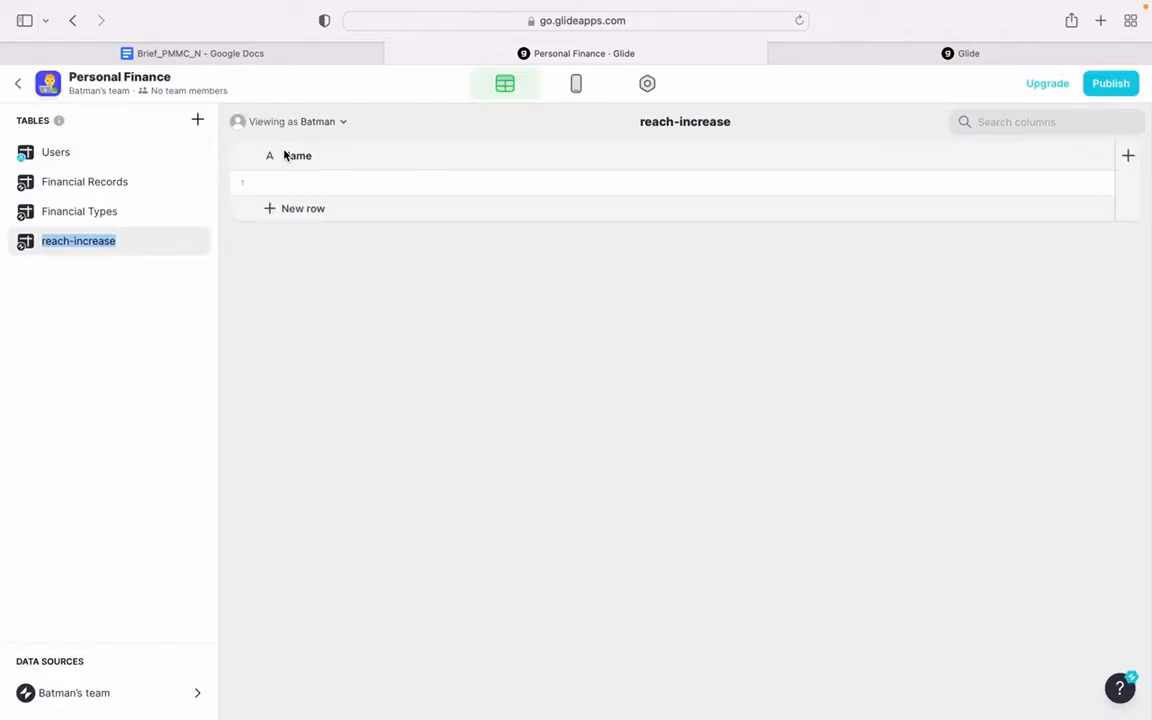
type("Financial Categories")
key("Return")
double_click(147, 244)
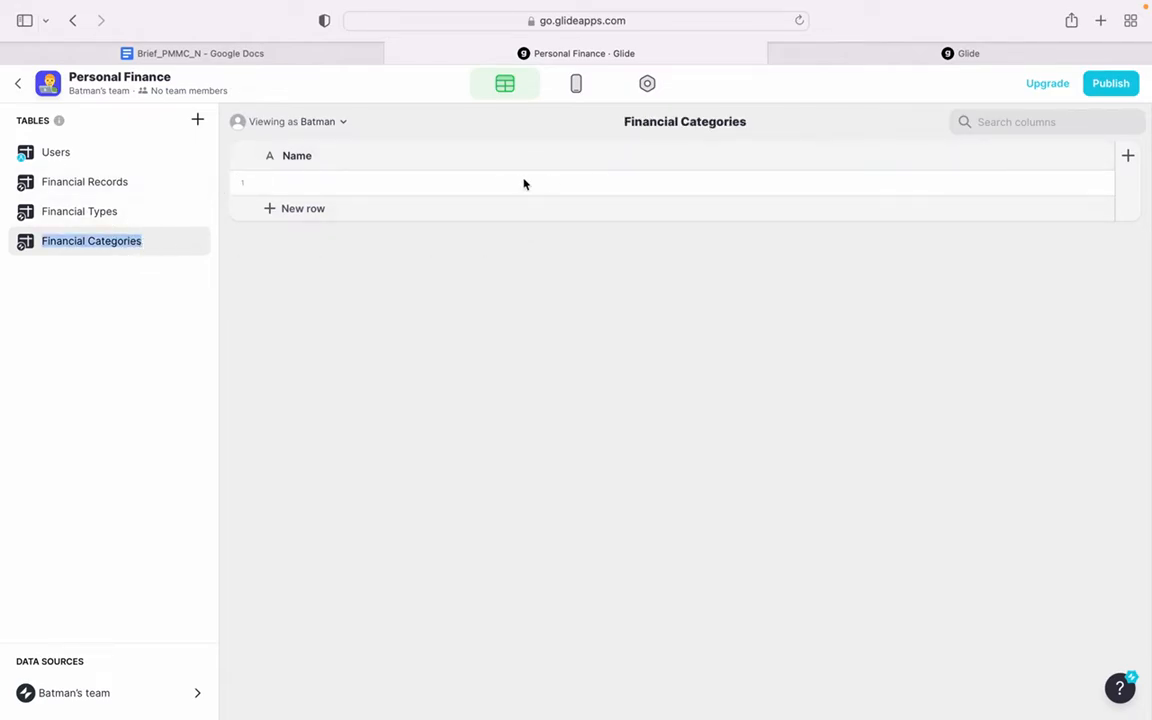
- Enter Salary as the name in the first row of the Financial Categories table
double_click(481, 185)
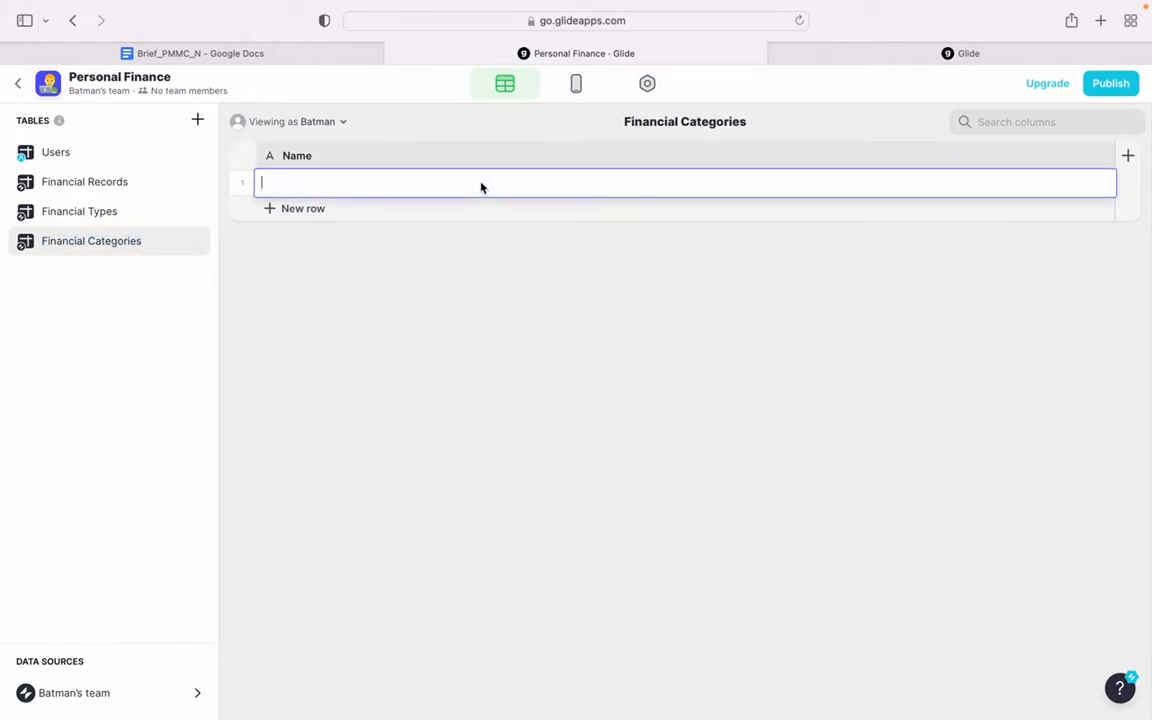
type("Sala")
key("Return")
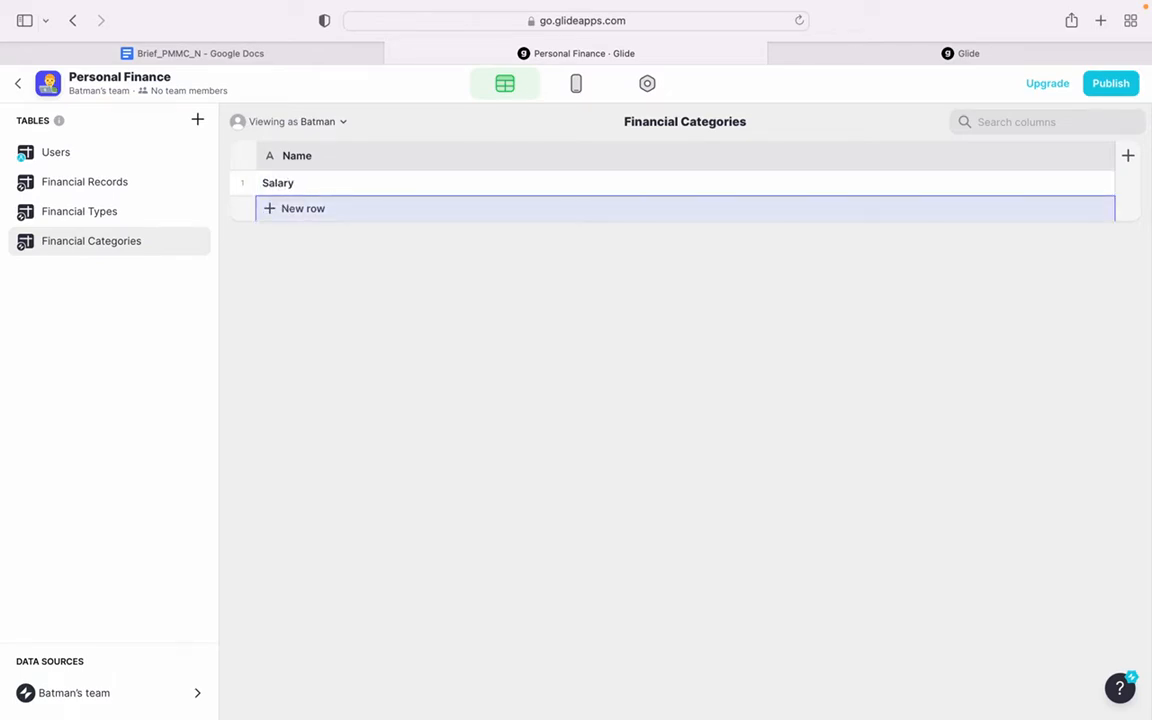
- Add a Number column named Type with precision 1 and no group separator to the Financial Categories table
left_click(1128, 157)
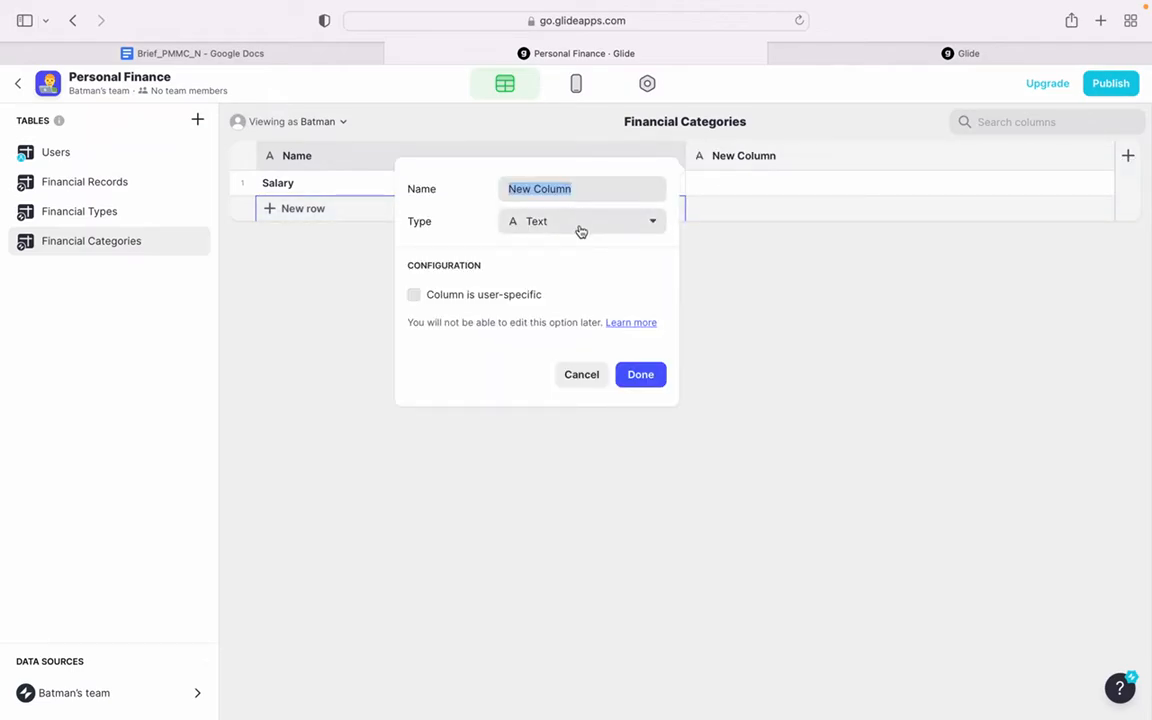
left_click(584, 226)
left_click(515, 305)
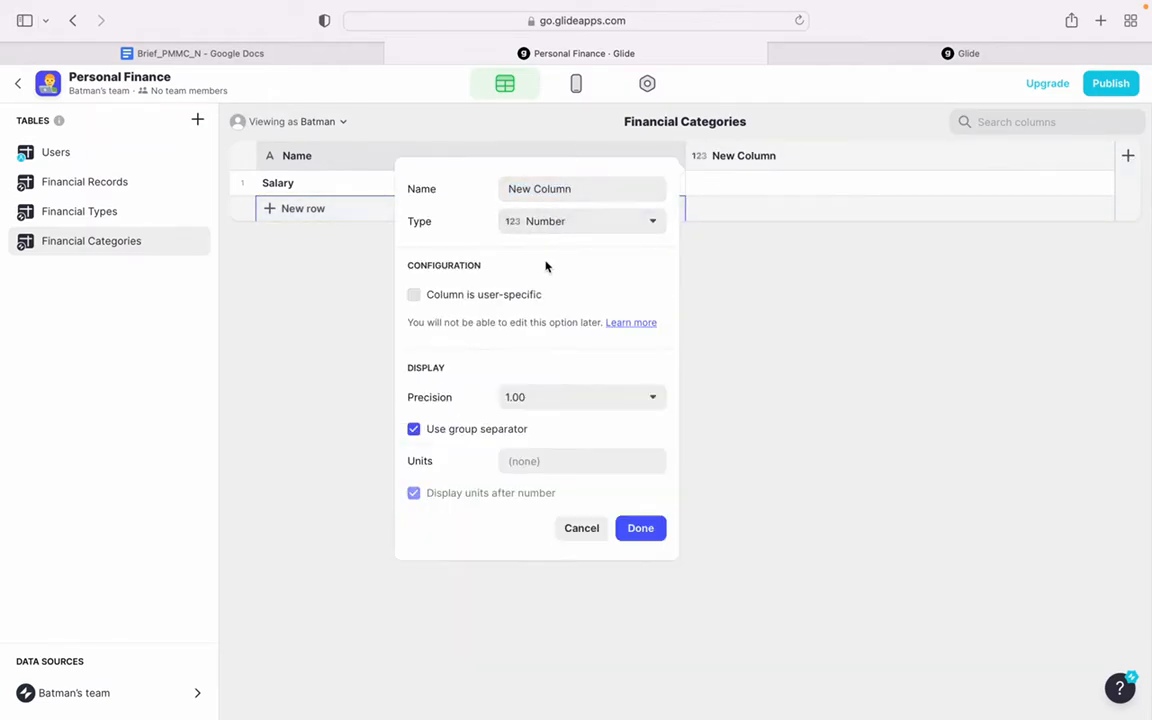
triple_click(586, 188)
type("Typr")
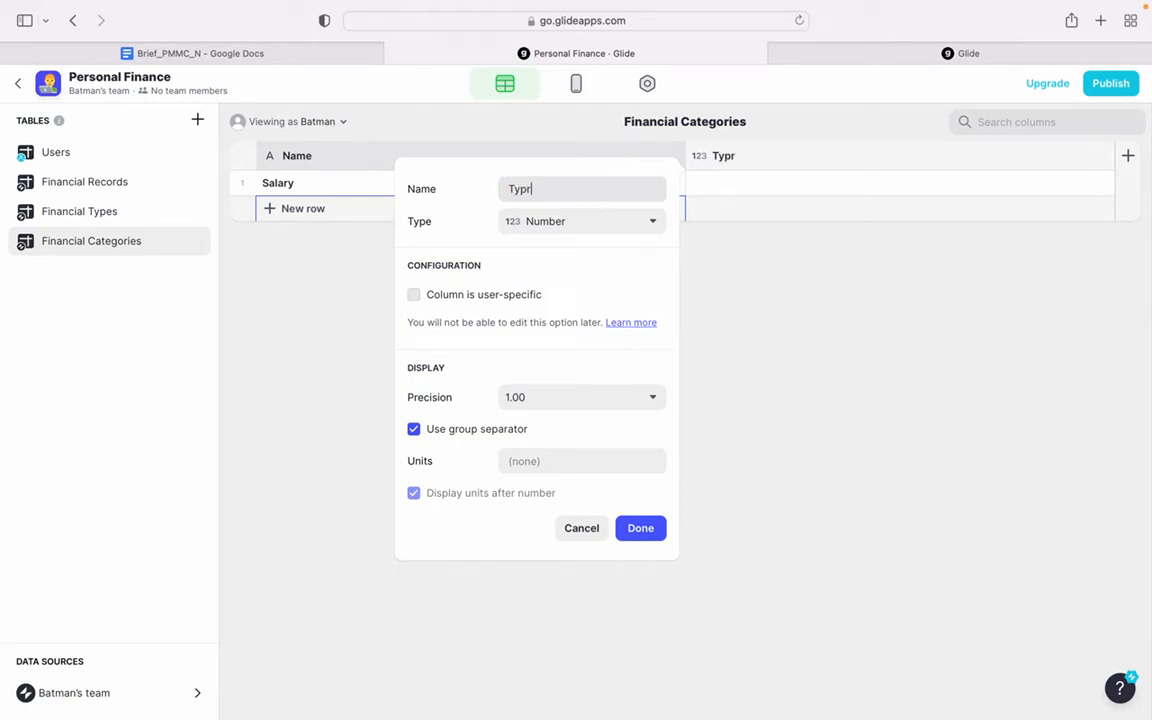
key("BackSpace")
type("e")
left_click(540, 397)
left_click(505, 427)
left_click(489, 429)
left_click(645, 522)
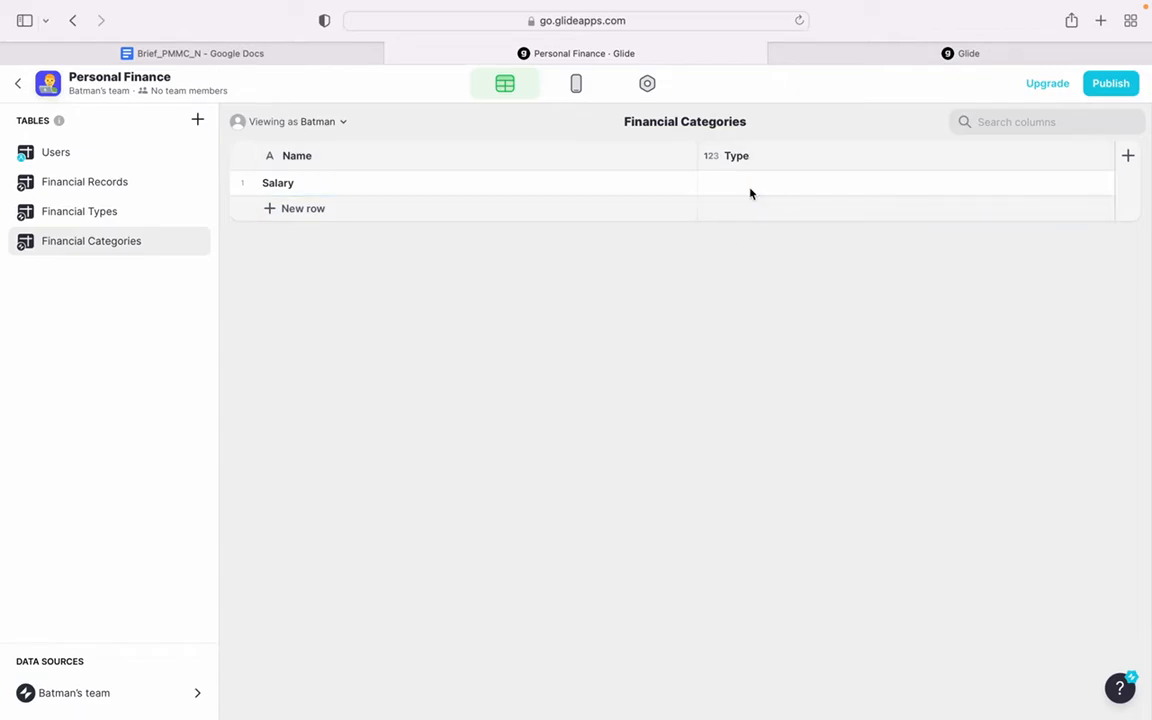
- Set the Type of the Salary row to 1 in the Financial Categories table
left_click(736, 183)
type("1")
key("Return")
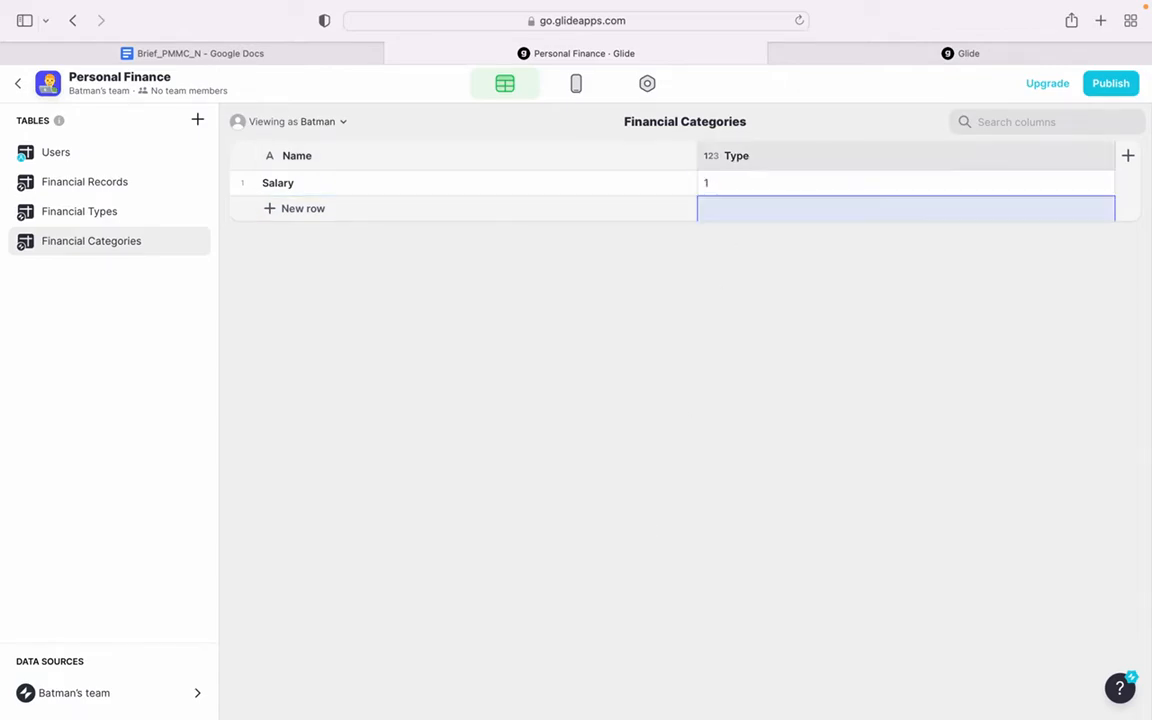
- Add a second row named Pengeluaran Harian with Type 2 to the Financial Categories table, keeping Salary as the first row's name
left_click(345, 209)
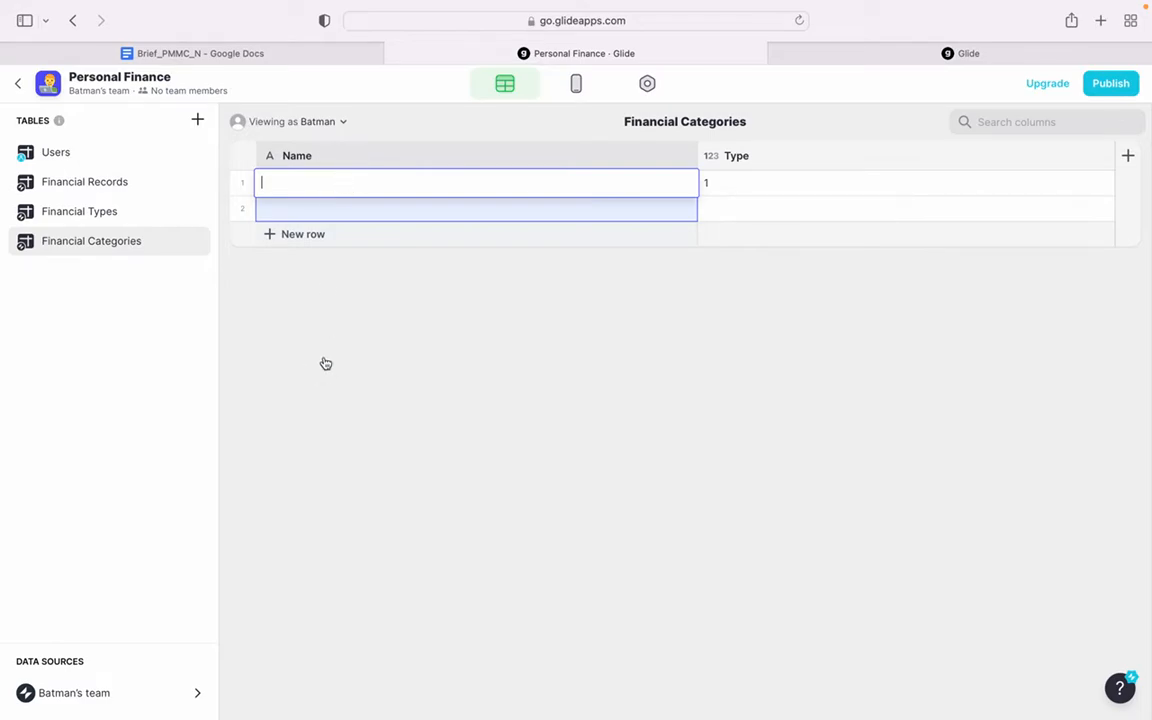
mouse_move(514, 6)
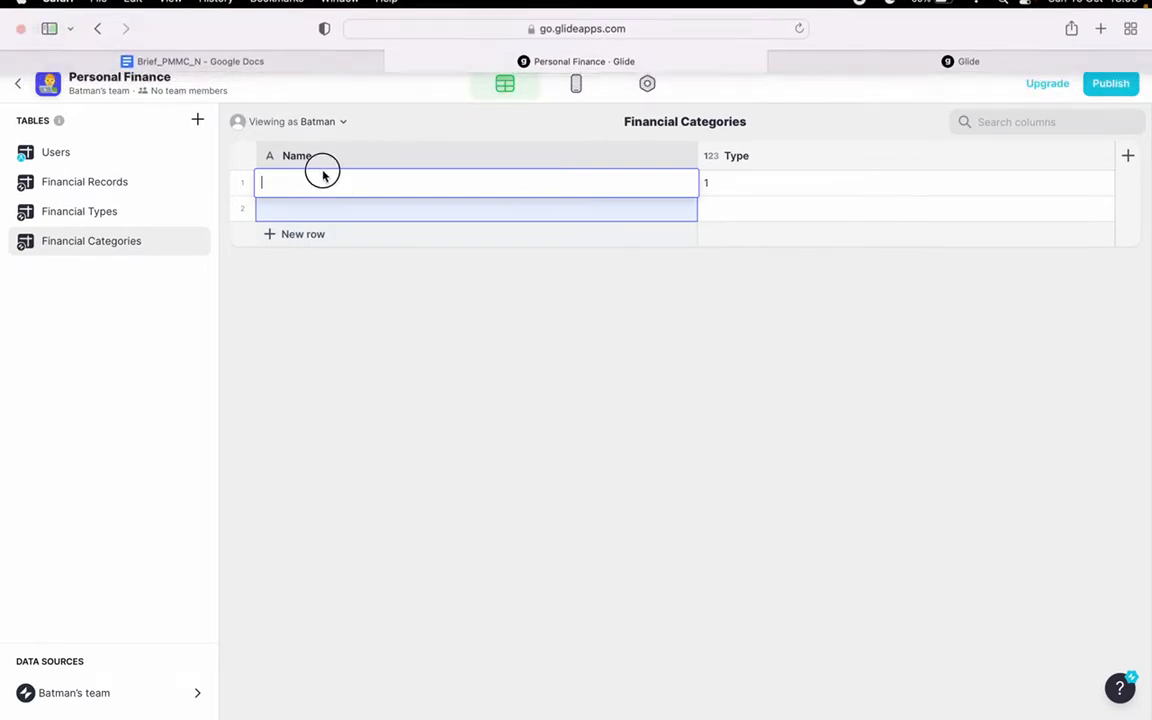
type("Salary IPe")
double_click(323, 212)
type("Pengeluaran H")
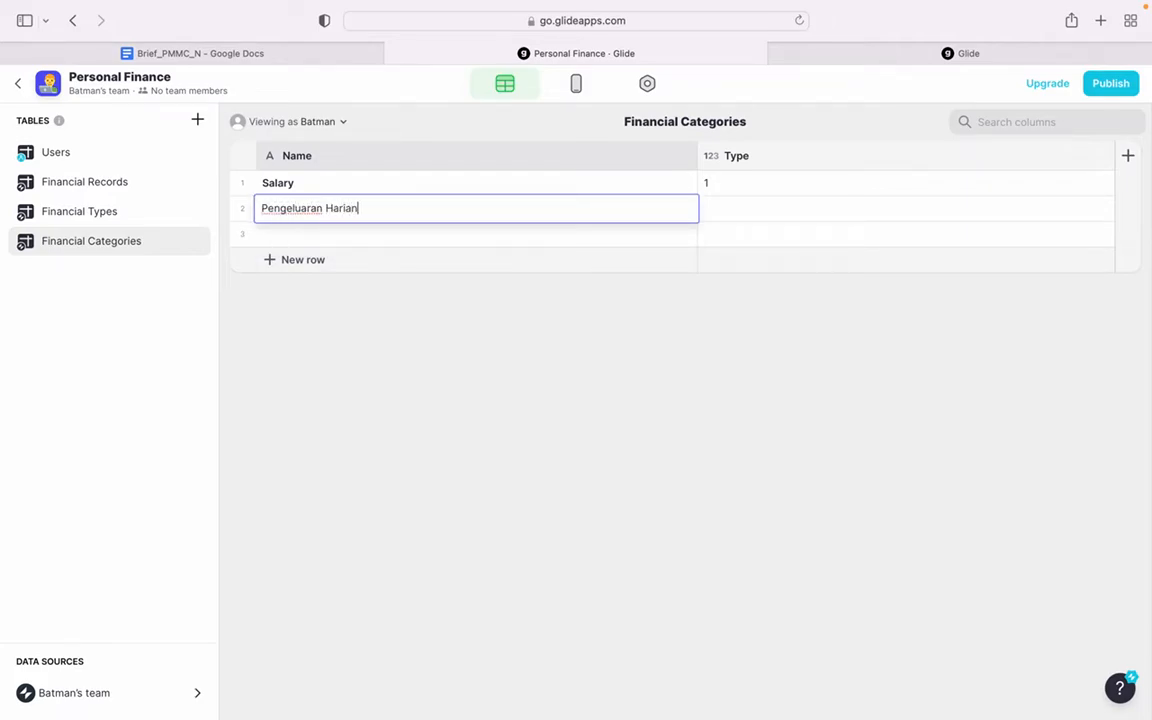
left_click(769, 211)
type("2")
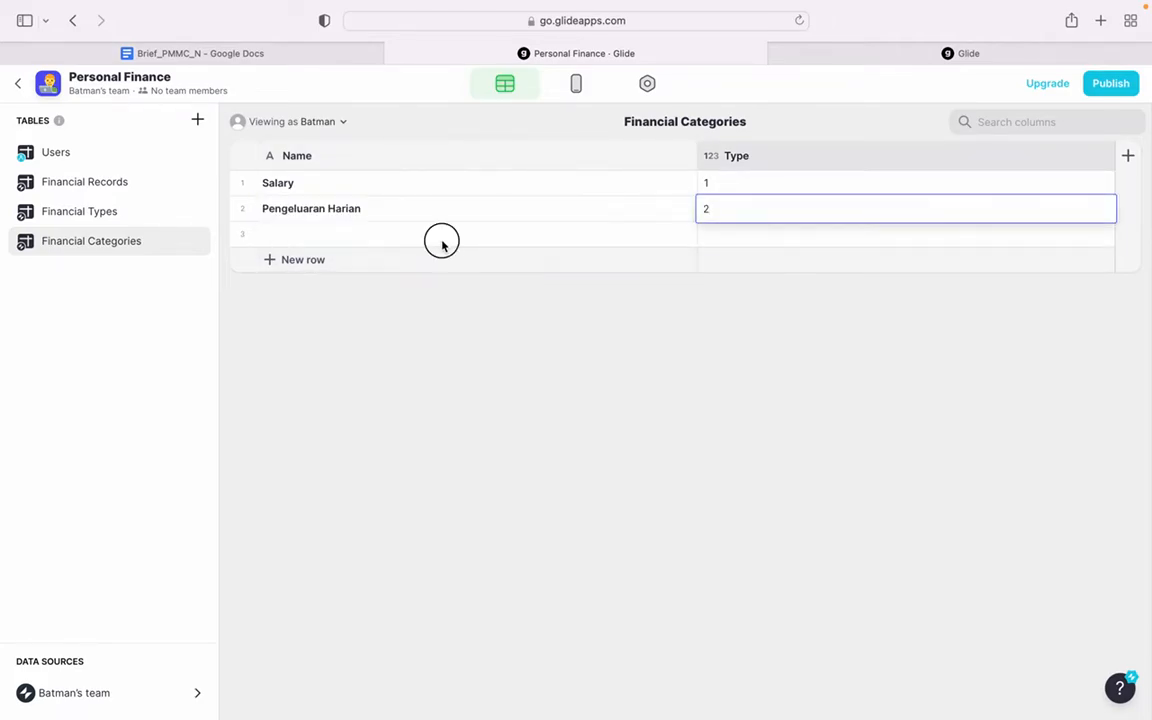
- Fill the third row of the Financial Categories table with the name Other Incomes and Type 1
left_click(443, 244)
type("Other Incomes")
left_click(771, 242)
type("1")
key("Return")
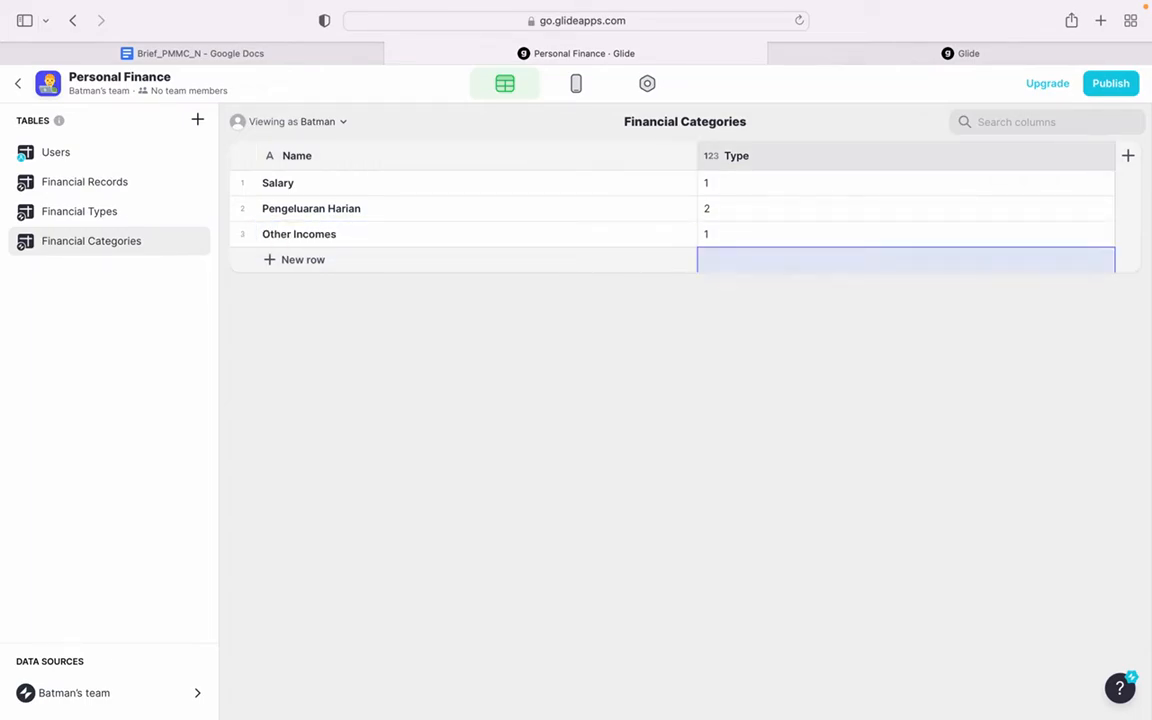
- Add a fourth row to the Financial Categories table and re-enter Other Incomes as the third row's name
left_click(311, 261)
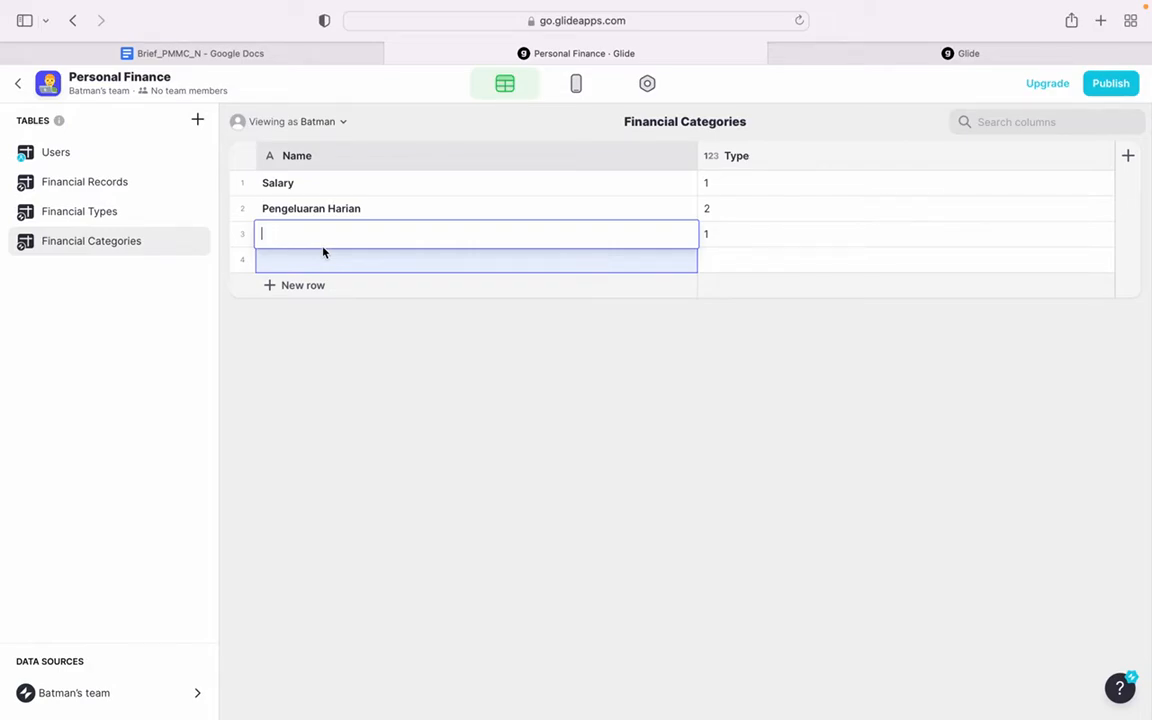
left_click(405, 406)
type("Other Incomes")
key("Return")
- Name the fourth Financial Categories row Other Expenses and set its Type to 2
left_click(373, 260)
key("Return")
type("Other expenses")
left_click(302, 260)
key("BackSpace")
type("E")
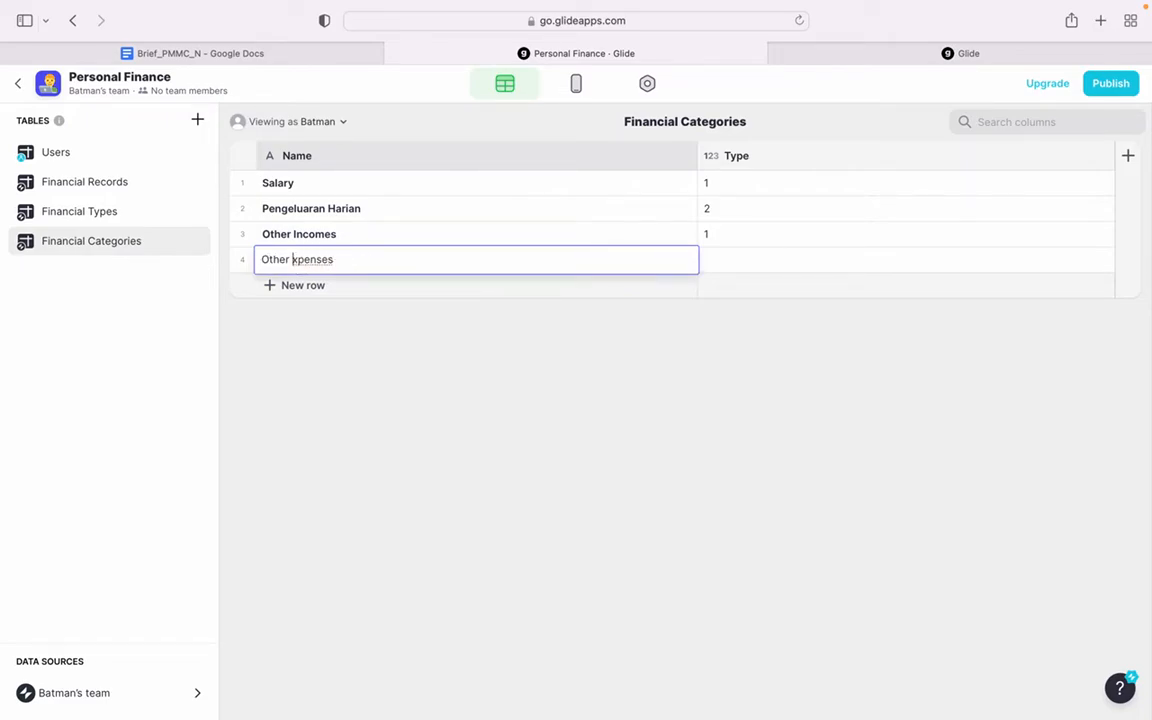
left_click(877, 268)
type("2")
key("Return")
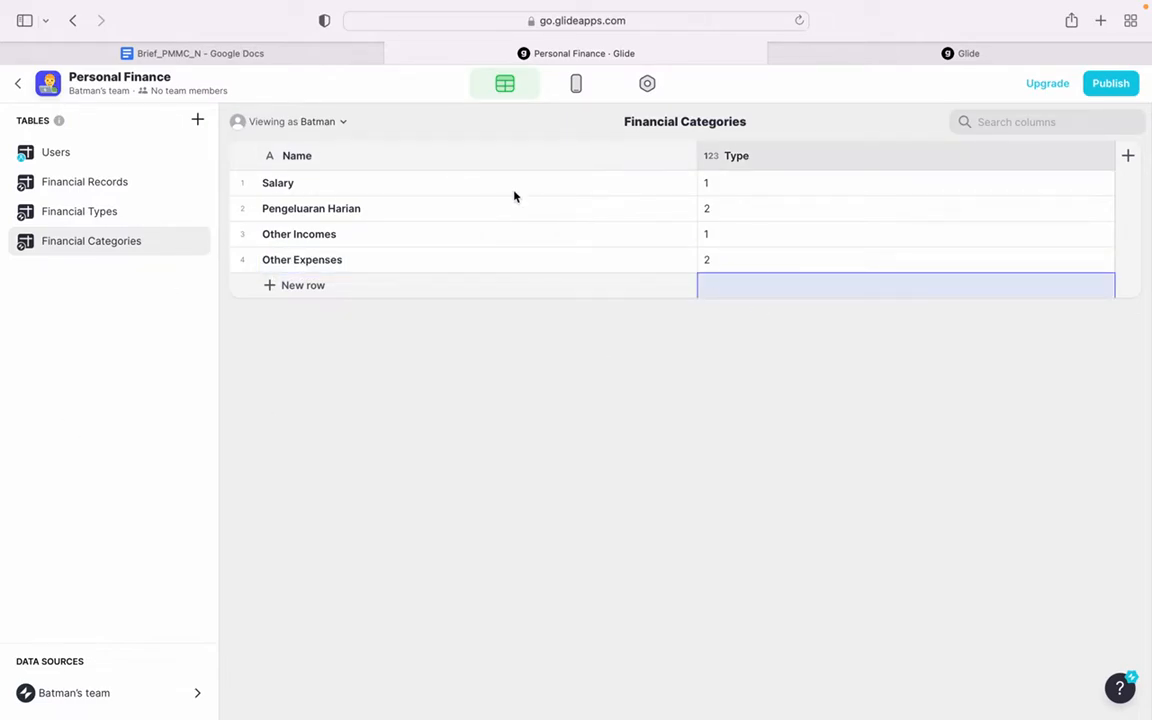
- Open the layout editor and change the All Financial Records tab's label to All Records
left_click(576, 83)
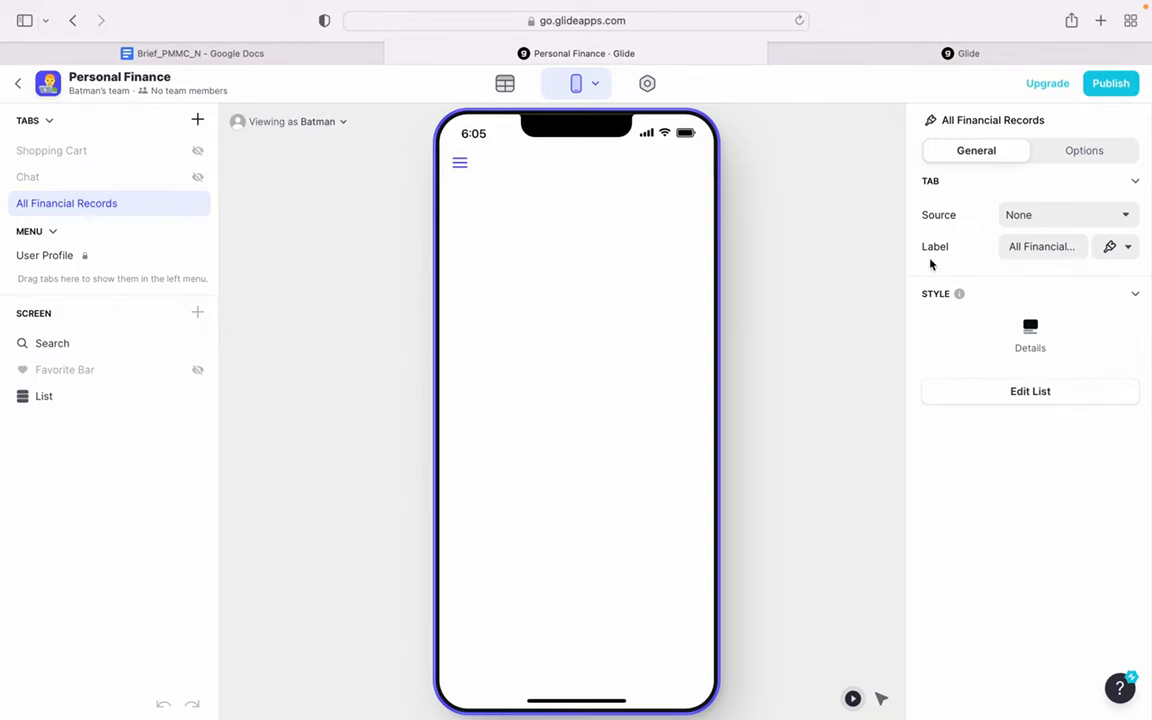
left_click(1022, 253)
key("super+a")
key("BackSpace")
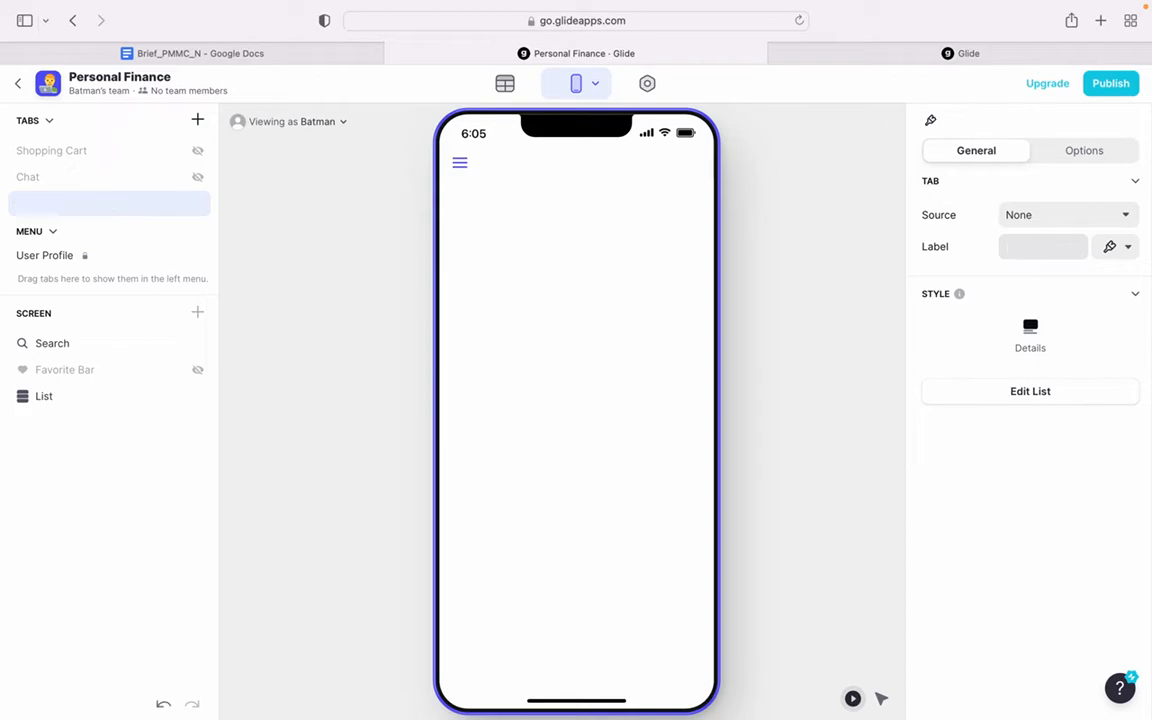
type("All Records")
- Set the All Records tab's source to the Financial Records table and its style to Tiles
left_click(1058, 217)
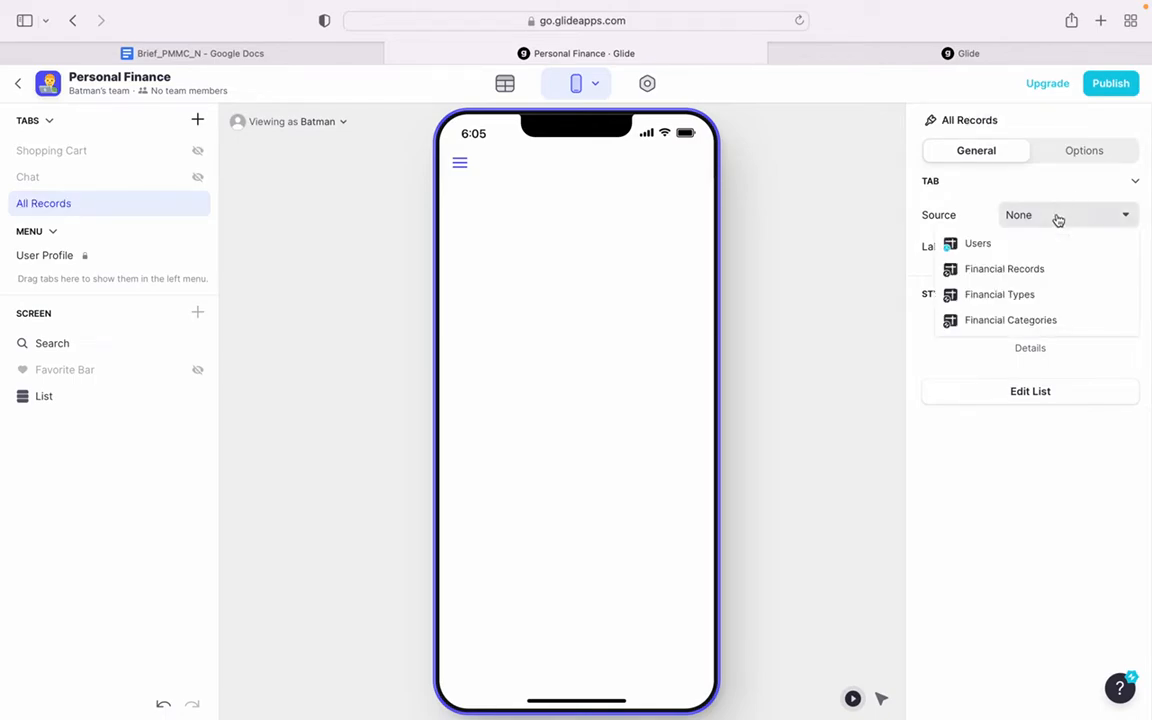
left_click(1021, 278)
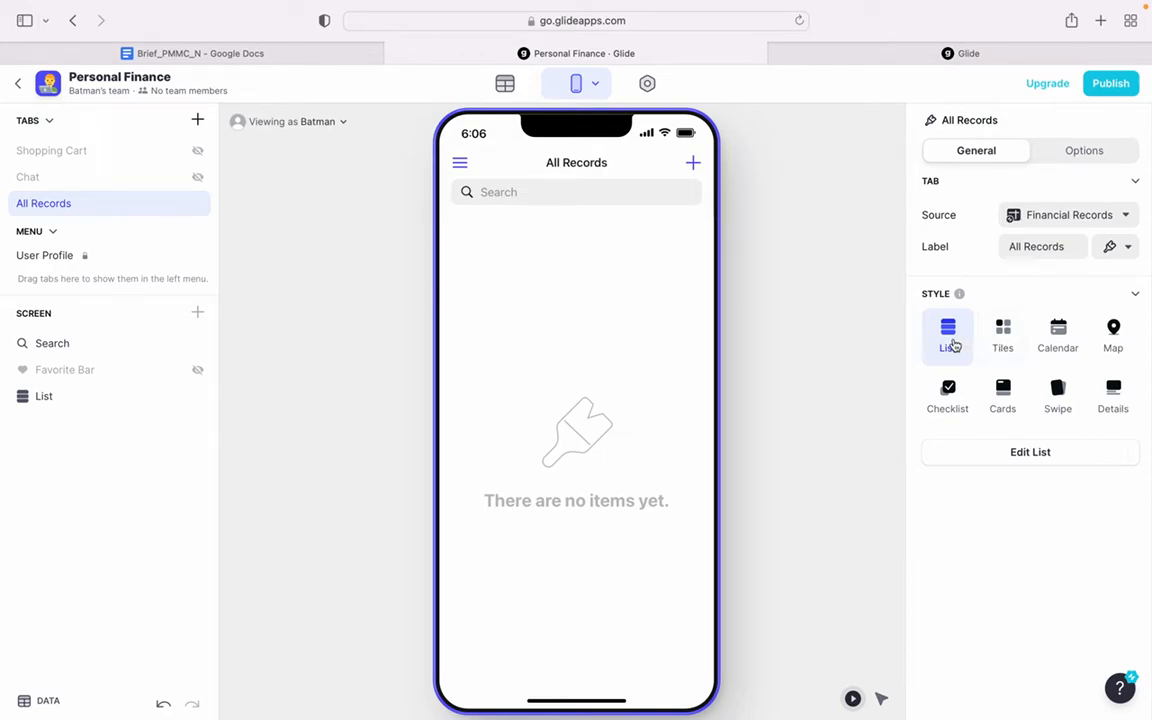
left_click(988, 338)
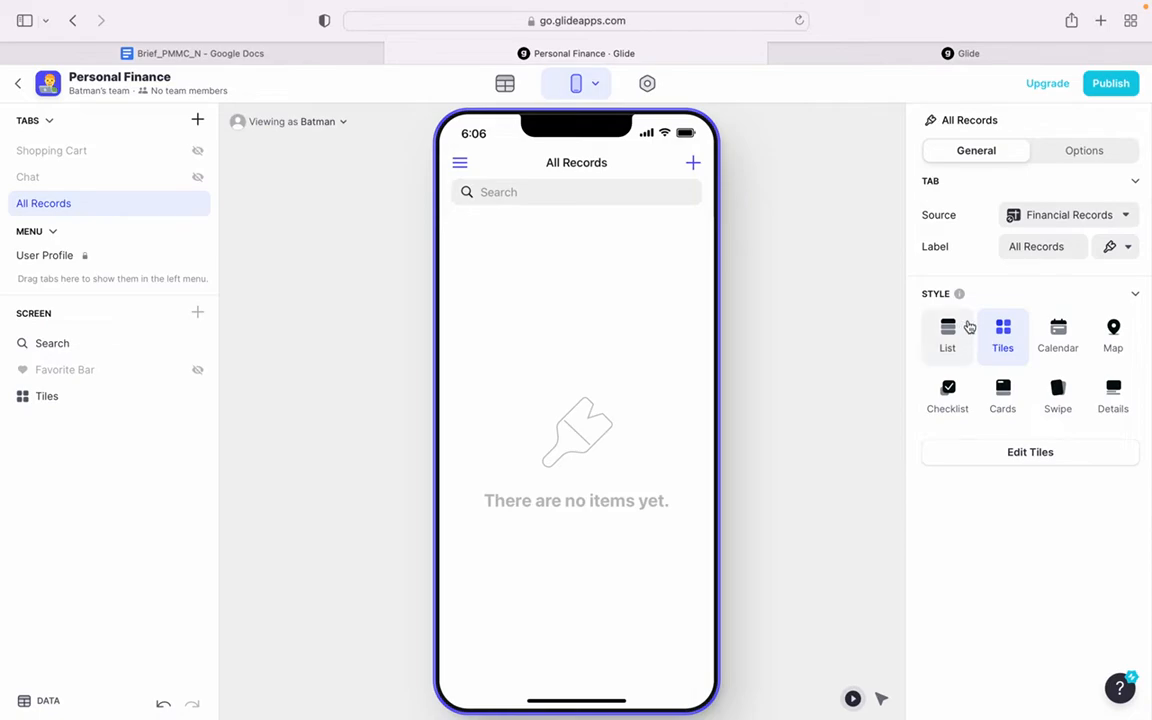
- In the first row of the Financial Records table, enter the person's first name and an Amount of 1,000,000
left_click(508, 92)
left_click(275, 182)
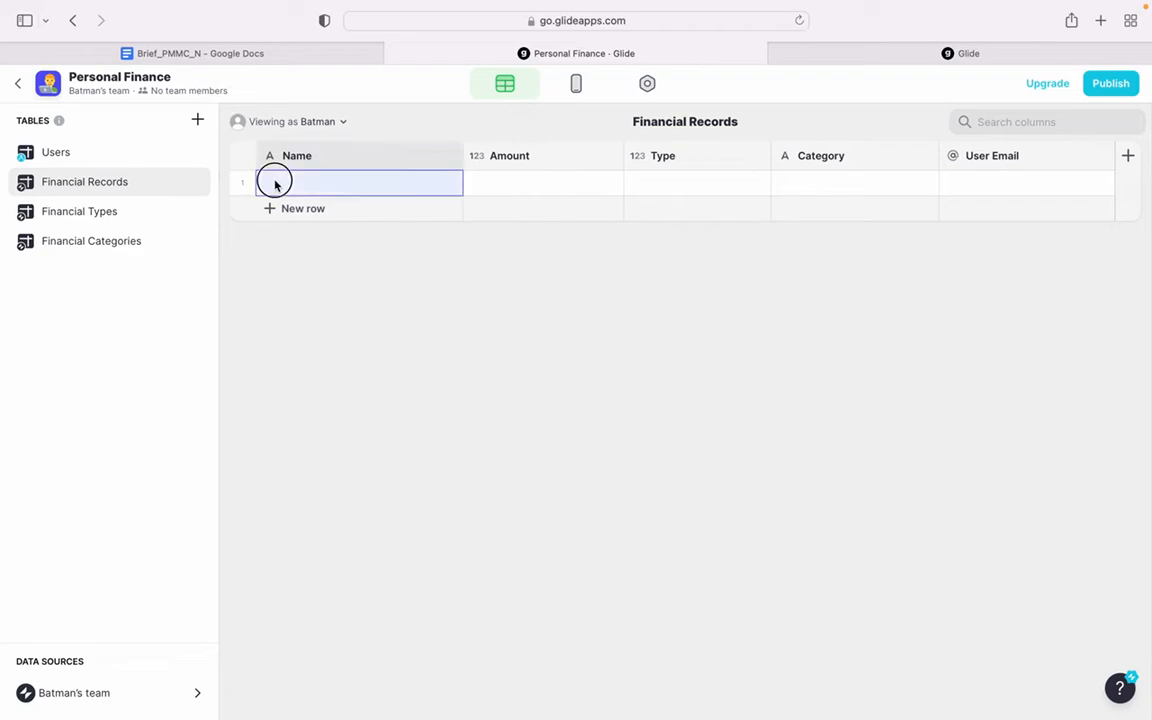
left_click(290, 182)
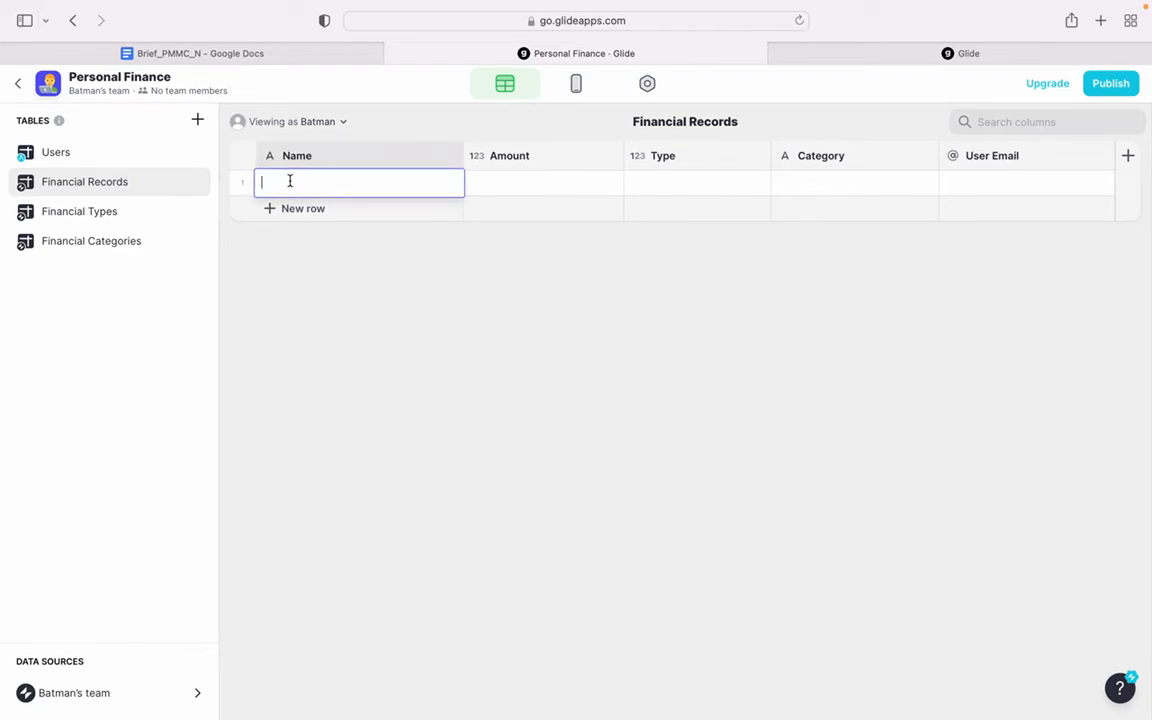
type("Gajian")
left_click(500, 186)
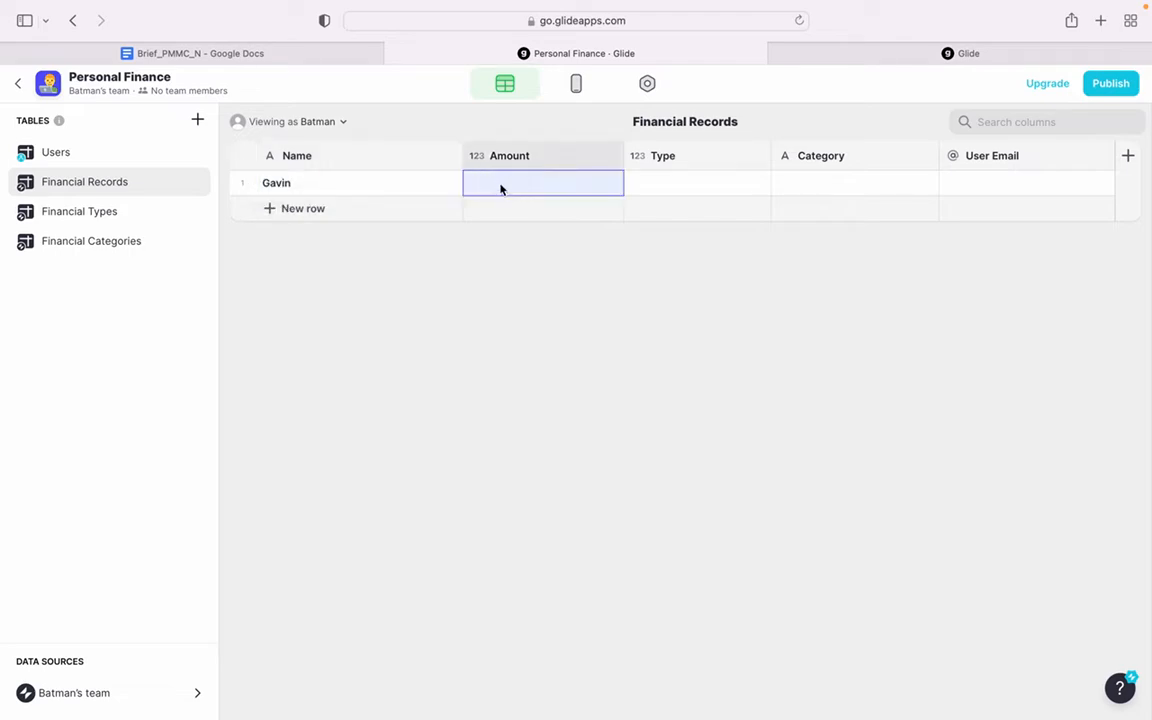
type("1000000")
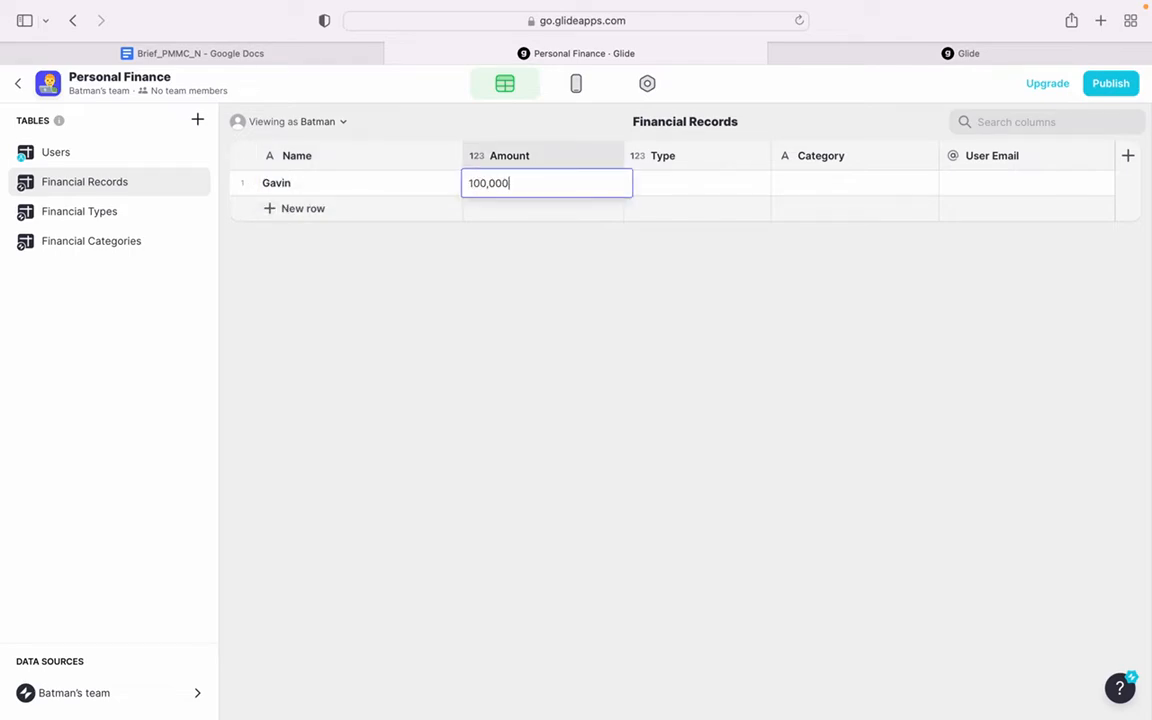
- Set the first financial record's Type to 1 and its Category to Salary
left_click(676, 186)
type("1")
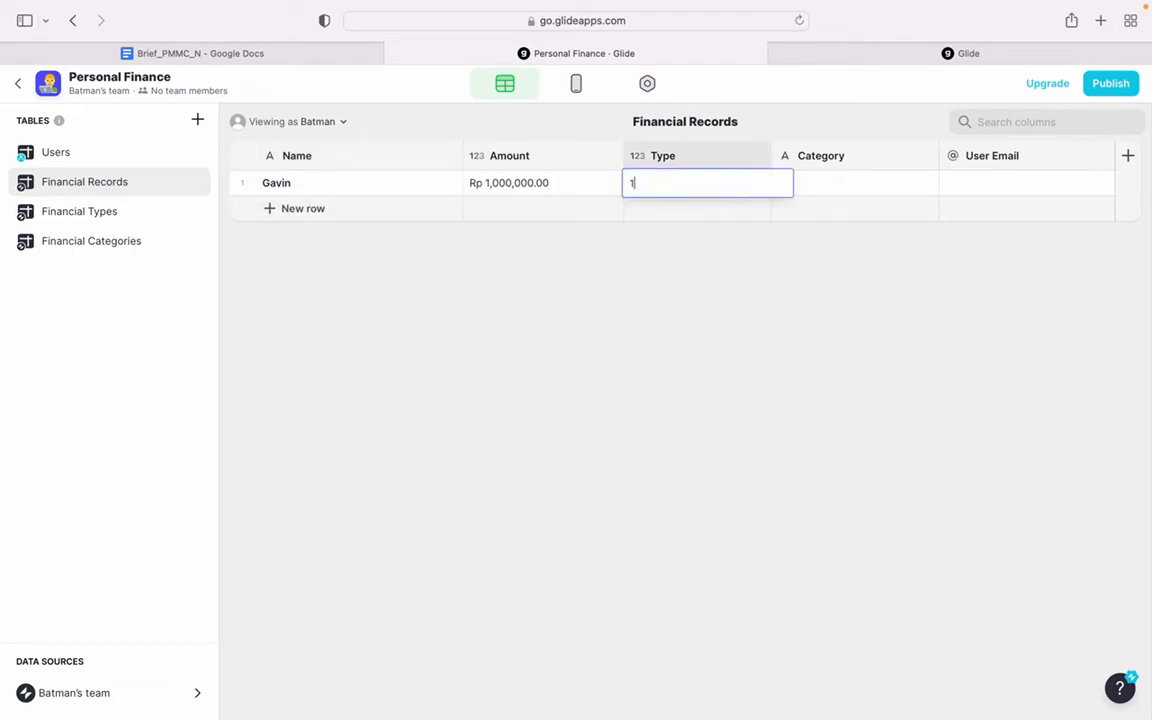
key("Return")
left_click(848, 184)
type("S")
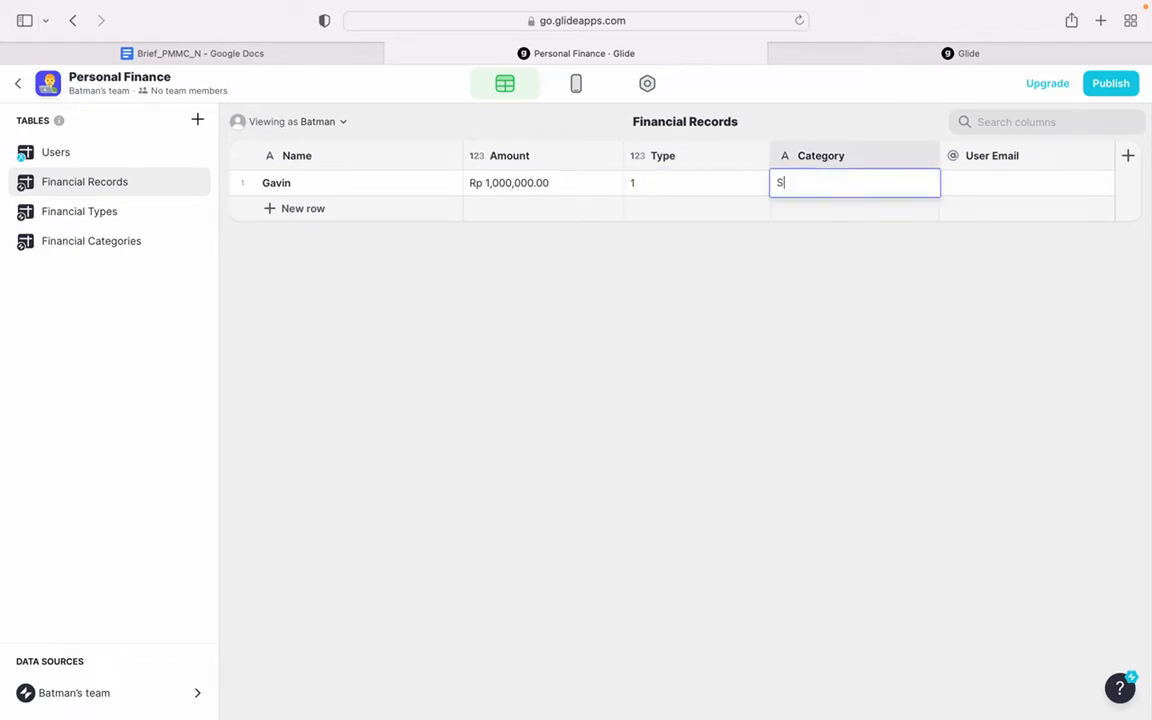
type("alary")
- Copy the e-mail address from the Users table into the User Email field of the first financial record
left_click(993, 181)
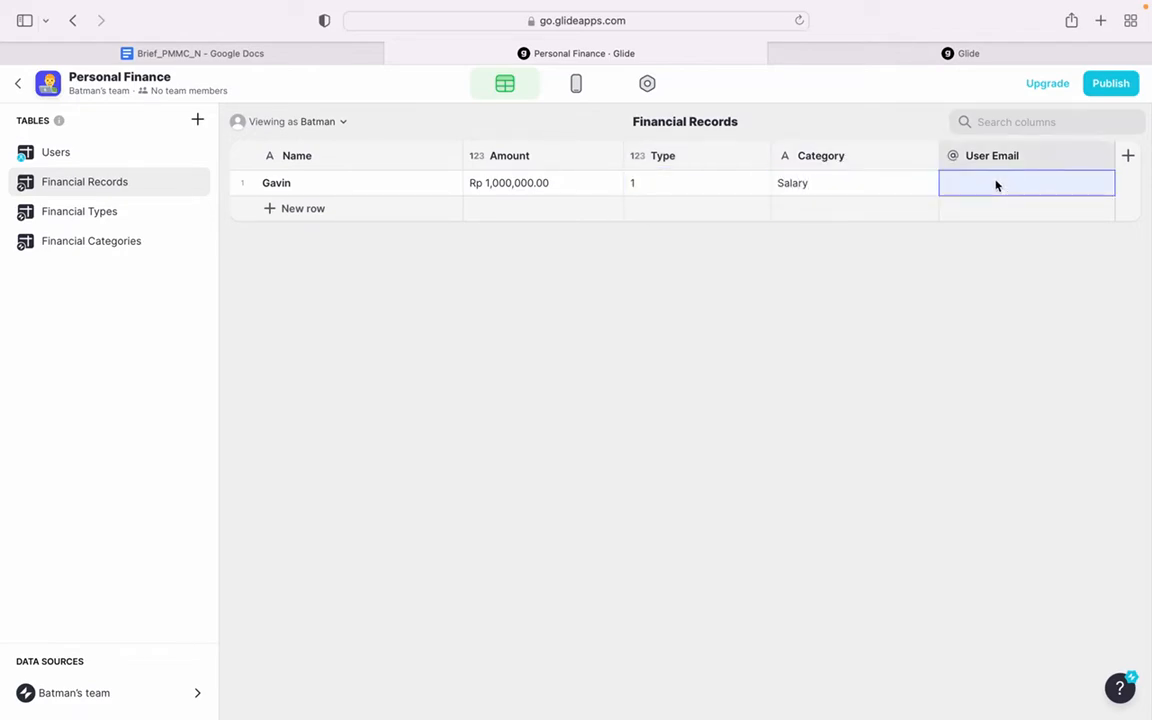
left_click(299, 124)
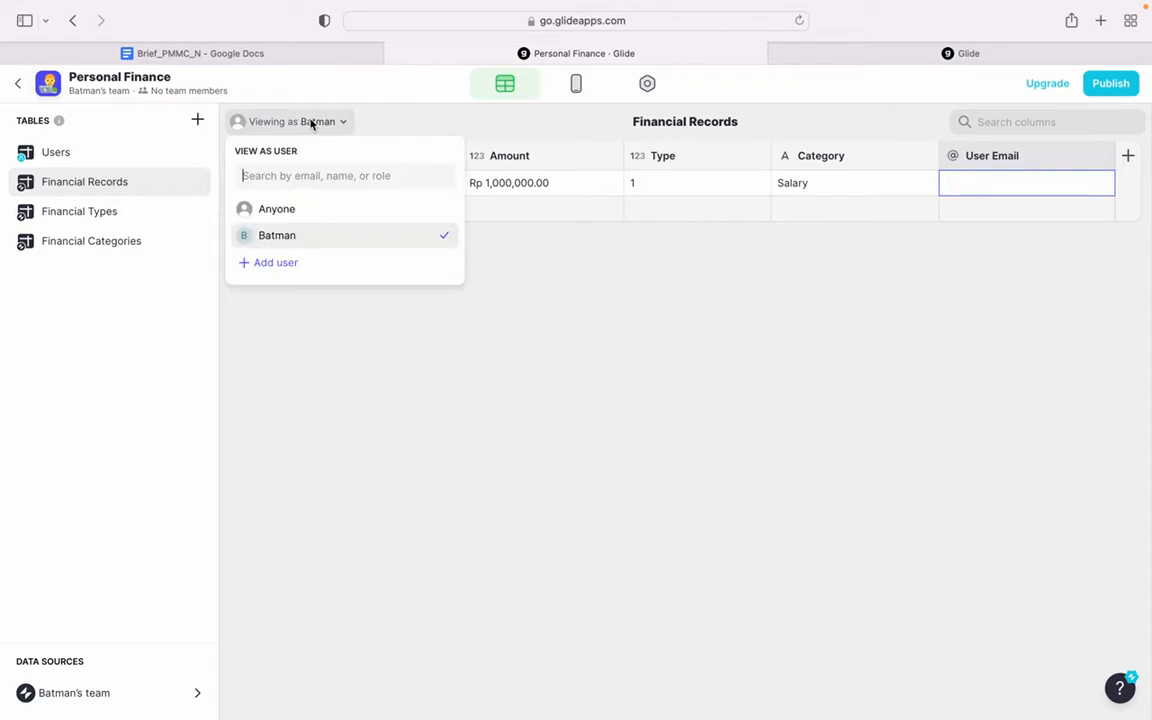
left_click(108, 155)
double_click(623, 186)
key("super+c")
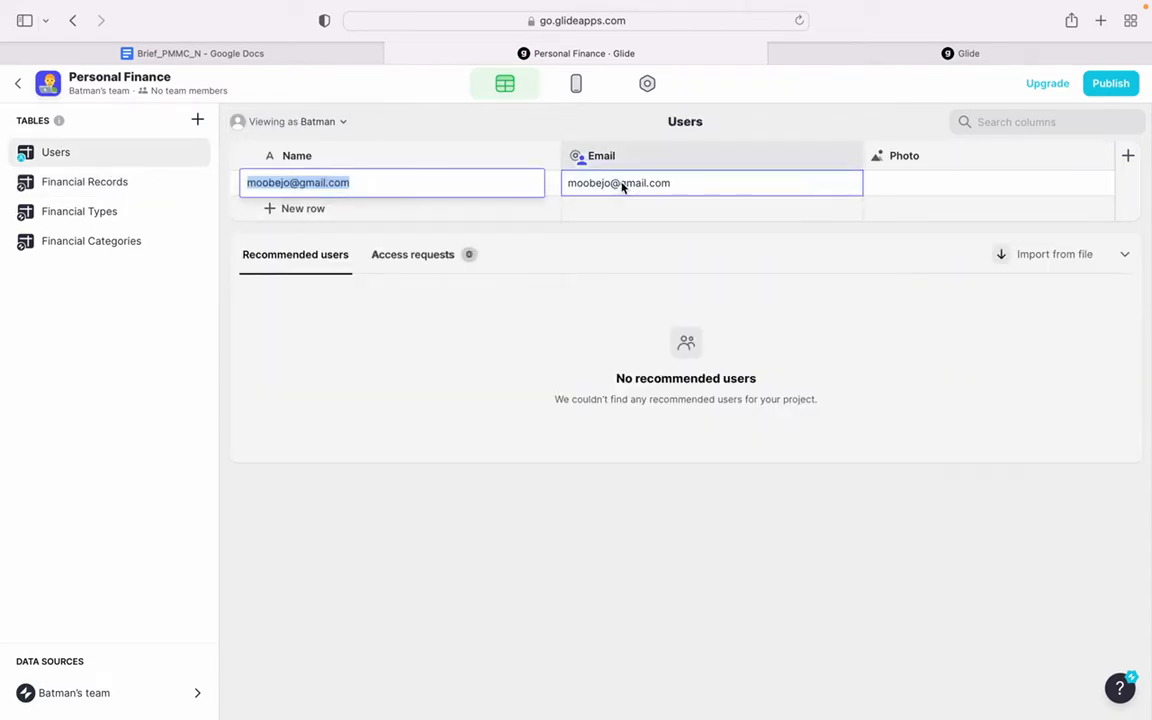
left_click(116, 182)
left_click(984, 183)
double_click(984, 183)
key("super+v")
key("Return")
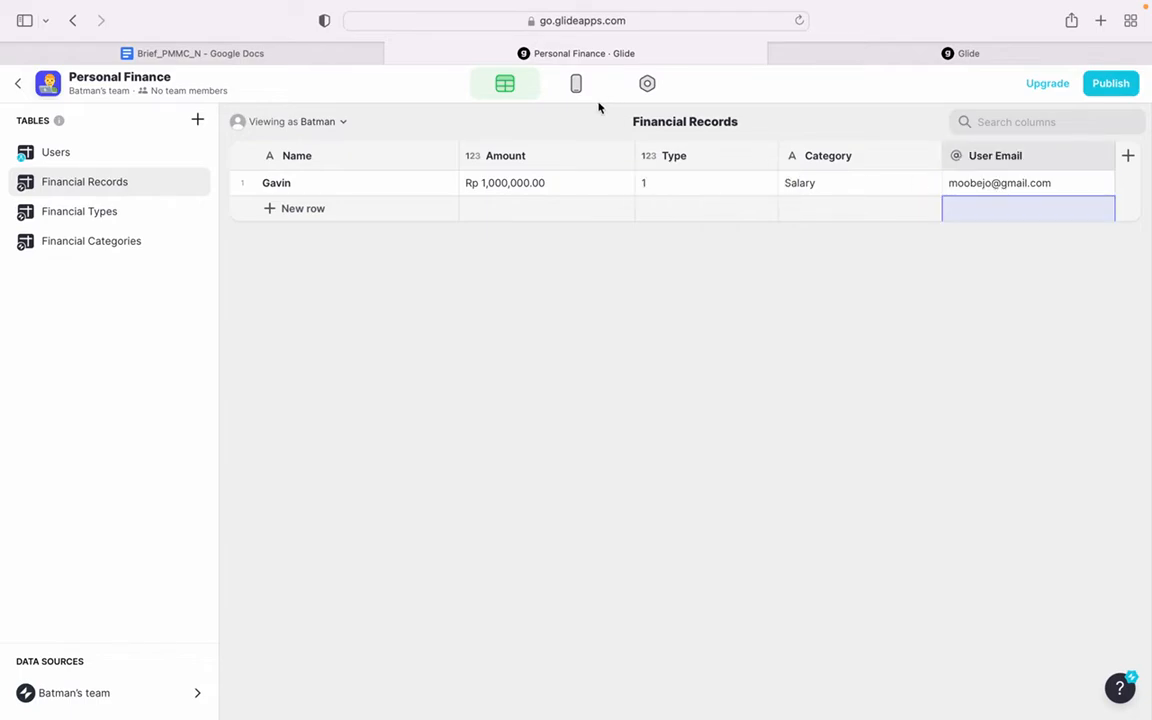
- Preview the All Records tab in the List, Tiles, Calendar, Map, Checklist, Cards, Swipe and Details styles
left_click(576, 83)
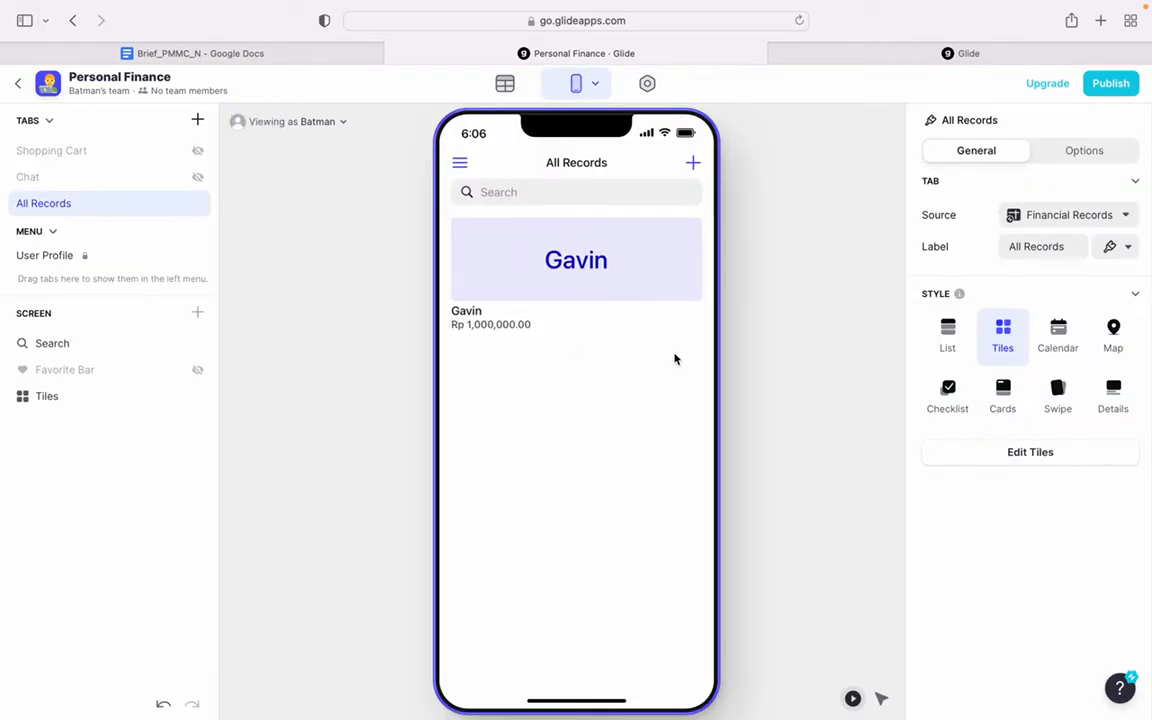
left_click(1080, 216)
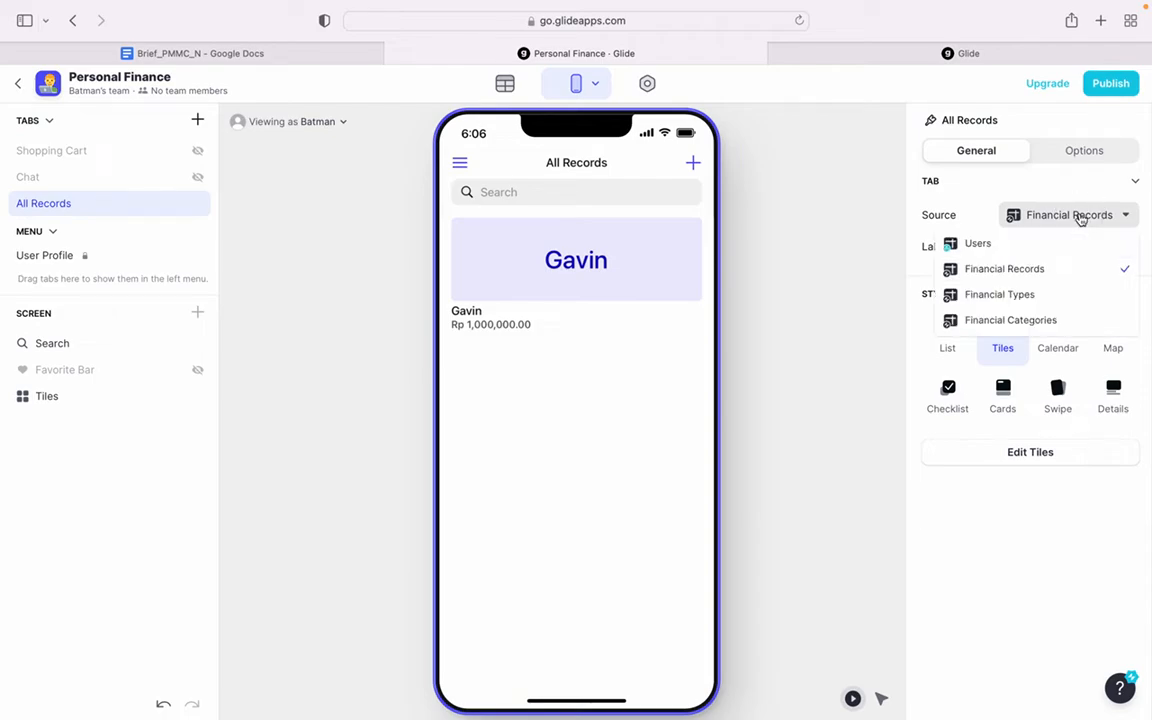
left_click(1012, 527)
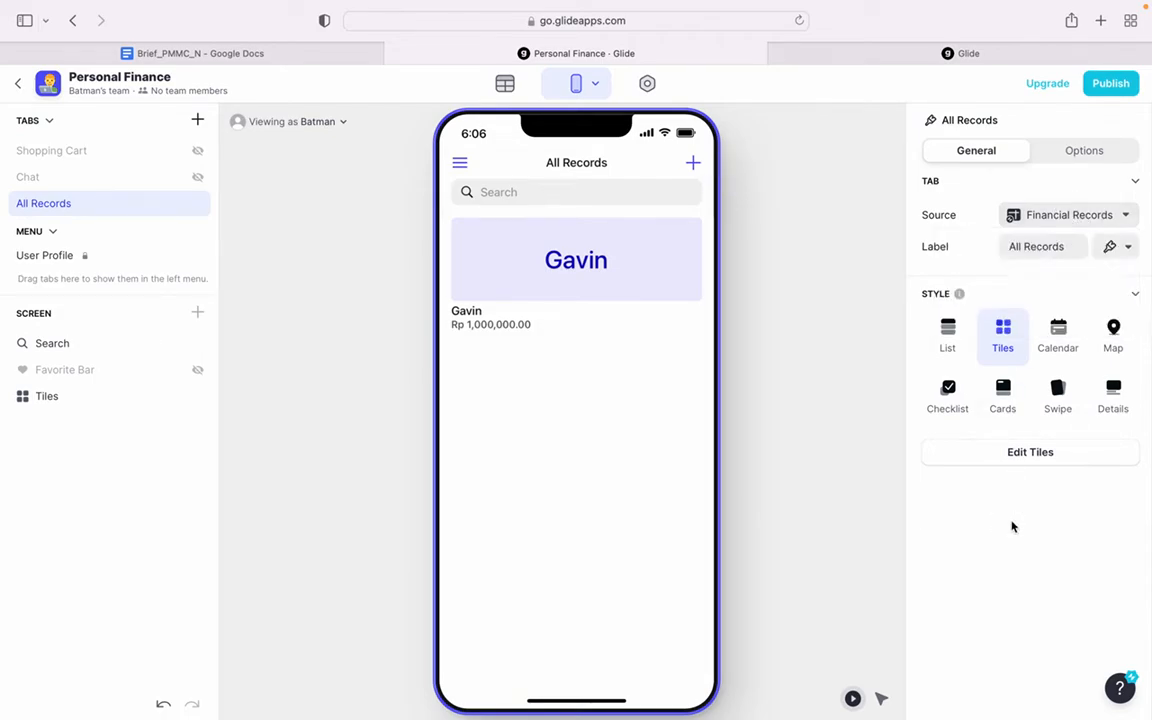
left_click(950, 340)
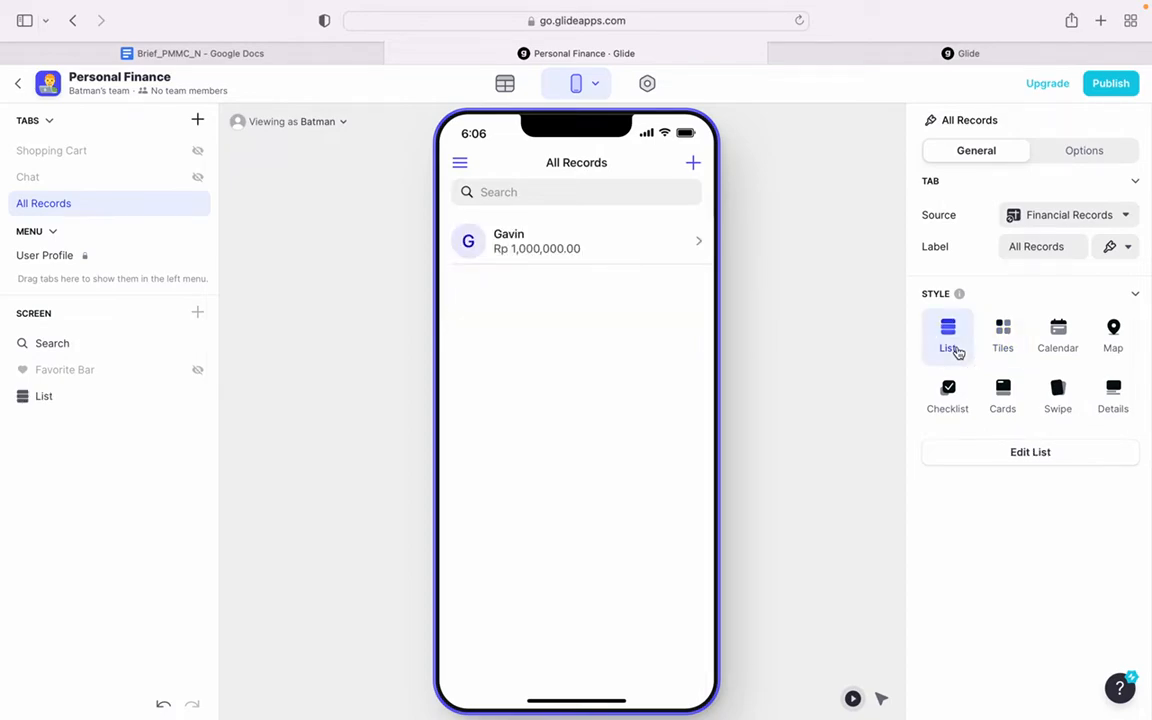
left_click(999, 350)
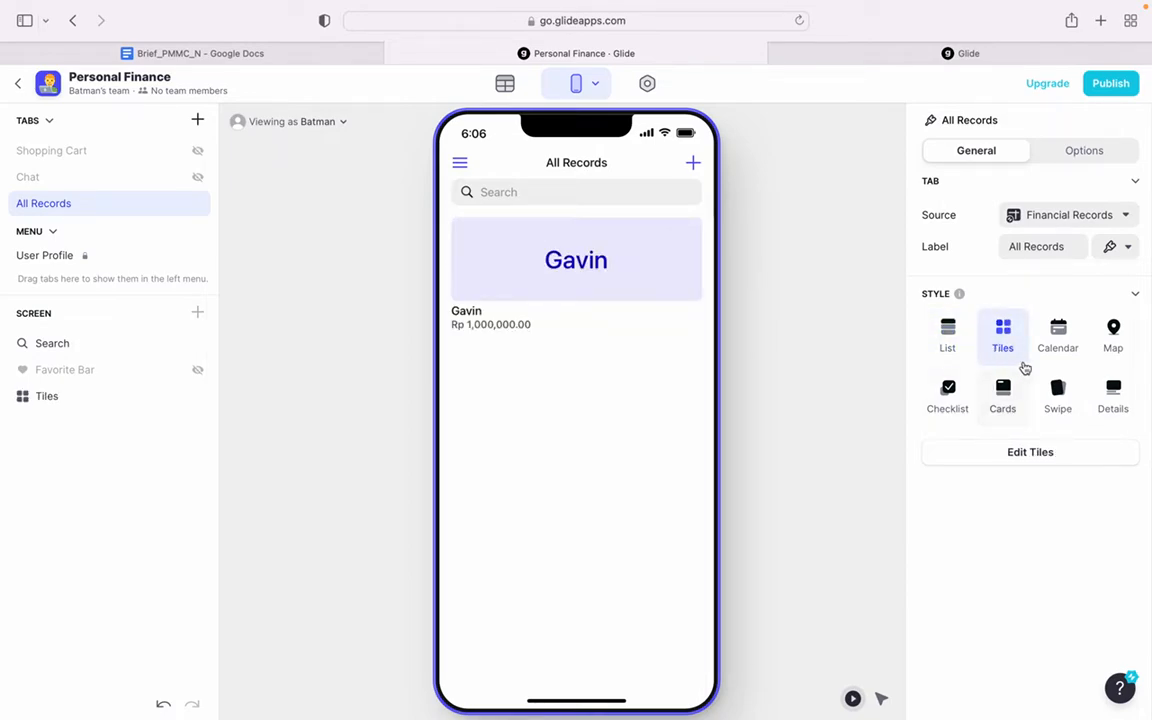
left_click(1055, 345)
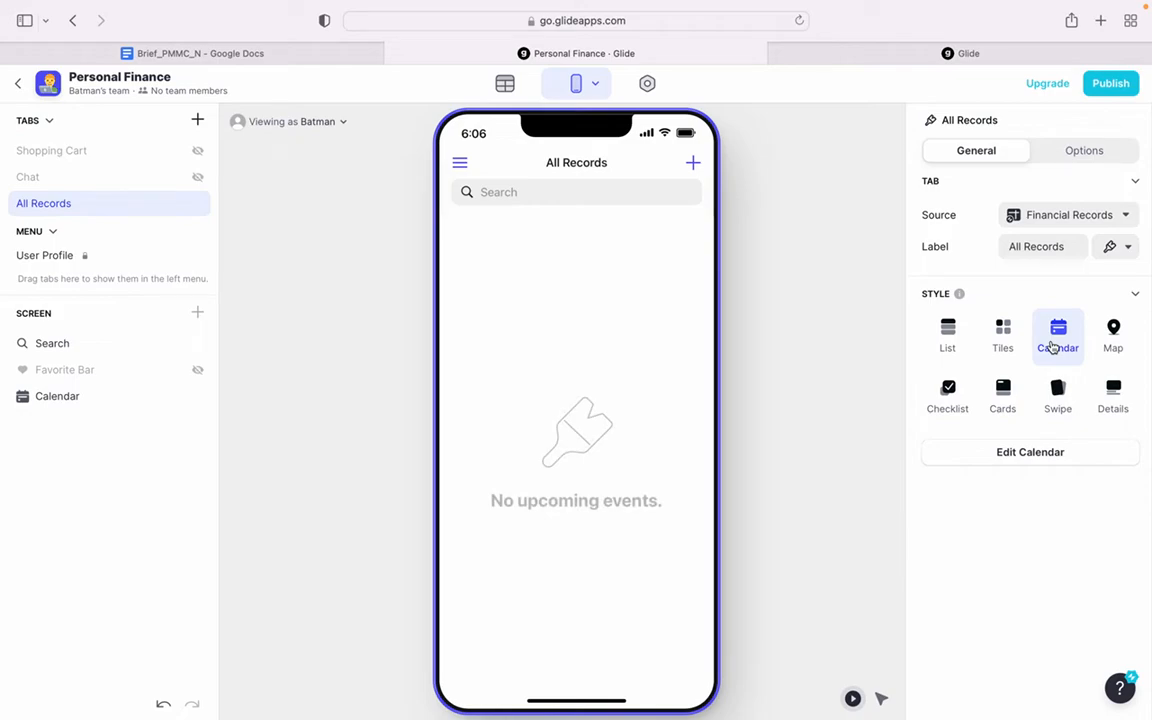
left_click(1105, 347)
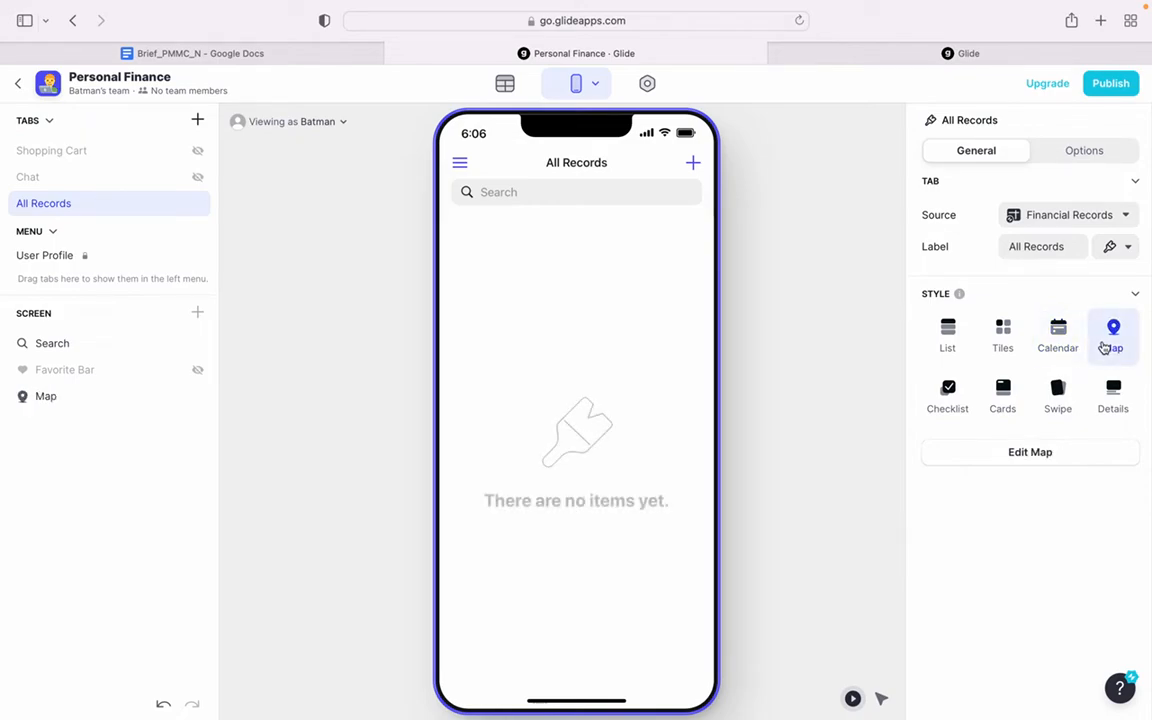
left_click(956, 402)
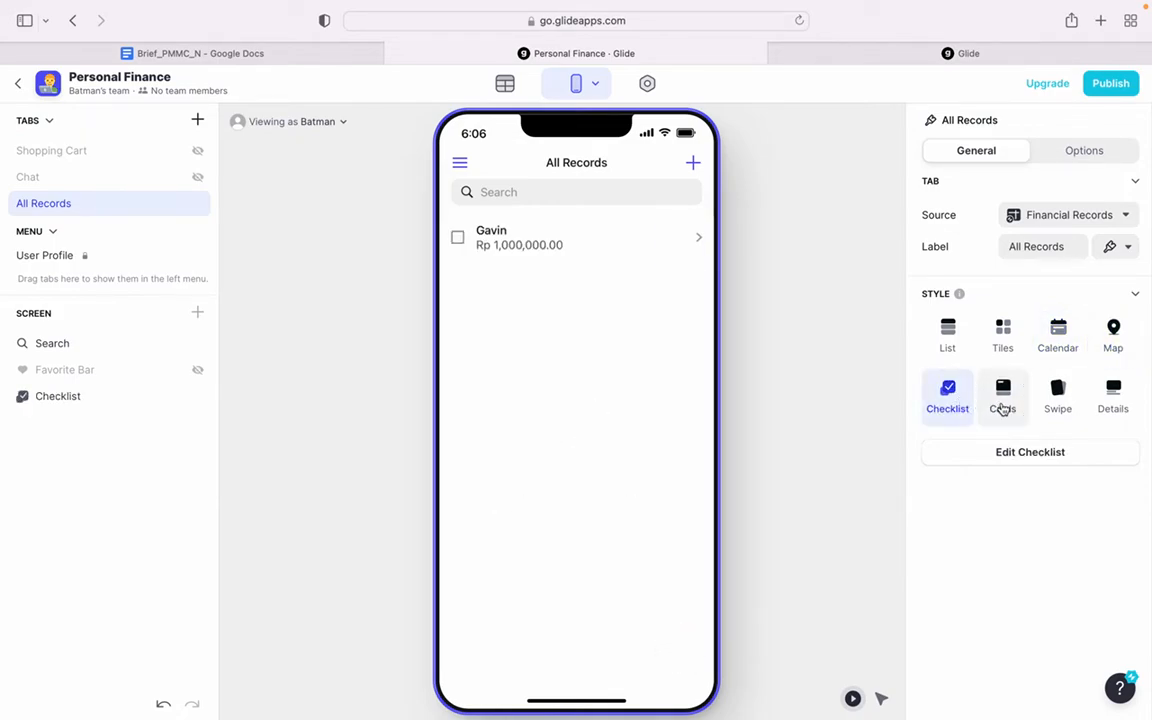
left_click(1003, 404)
left_click(1056, 411)
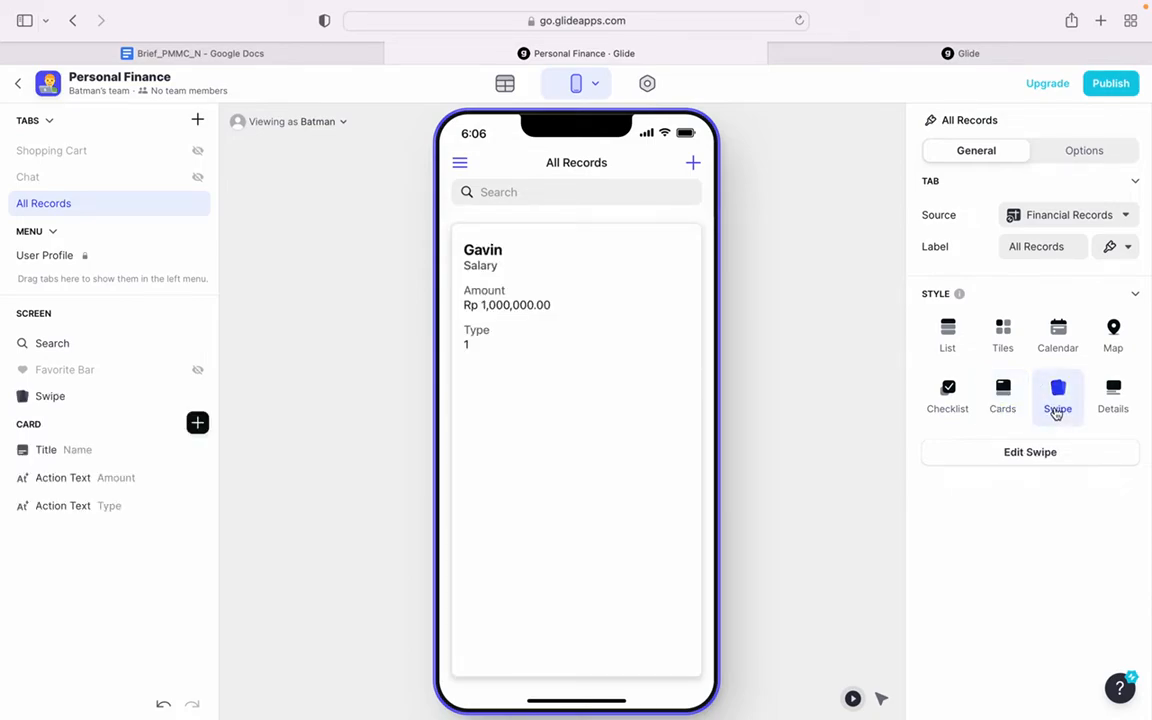
left_click(1107, 406)
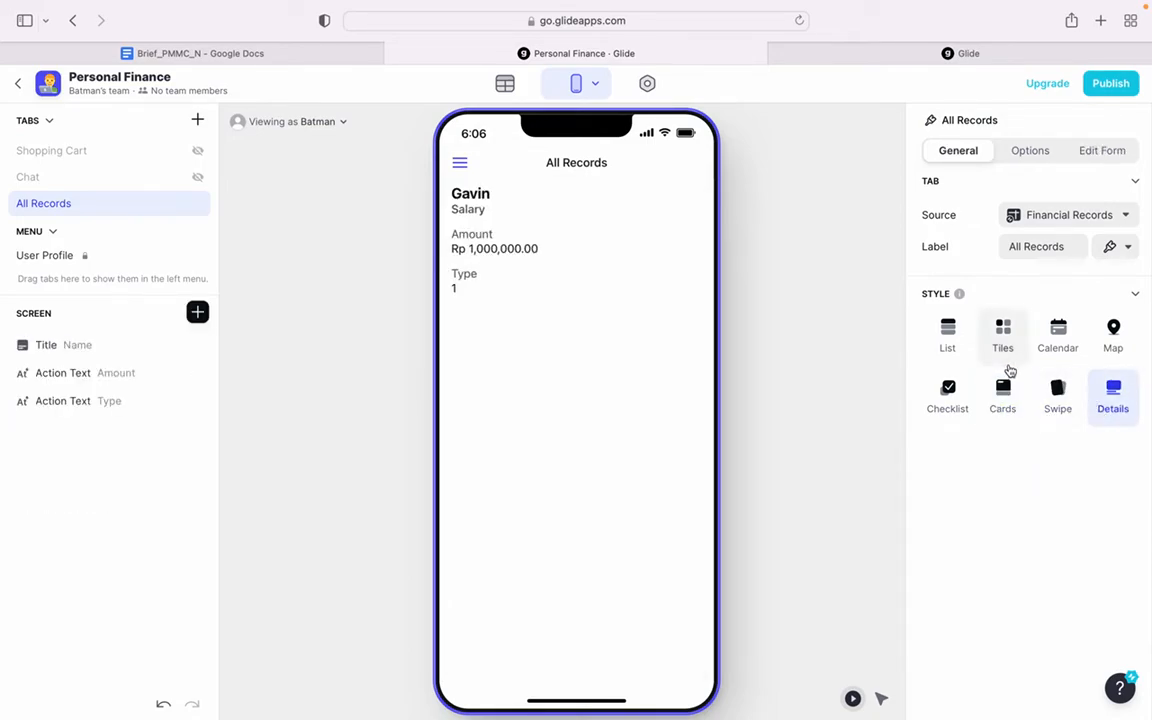
- Set the All Records tab's style to List and open the list's settings
left_click(948, 338)
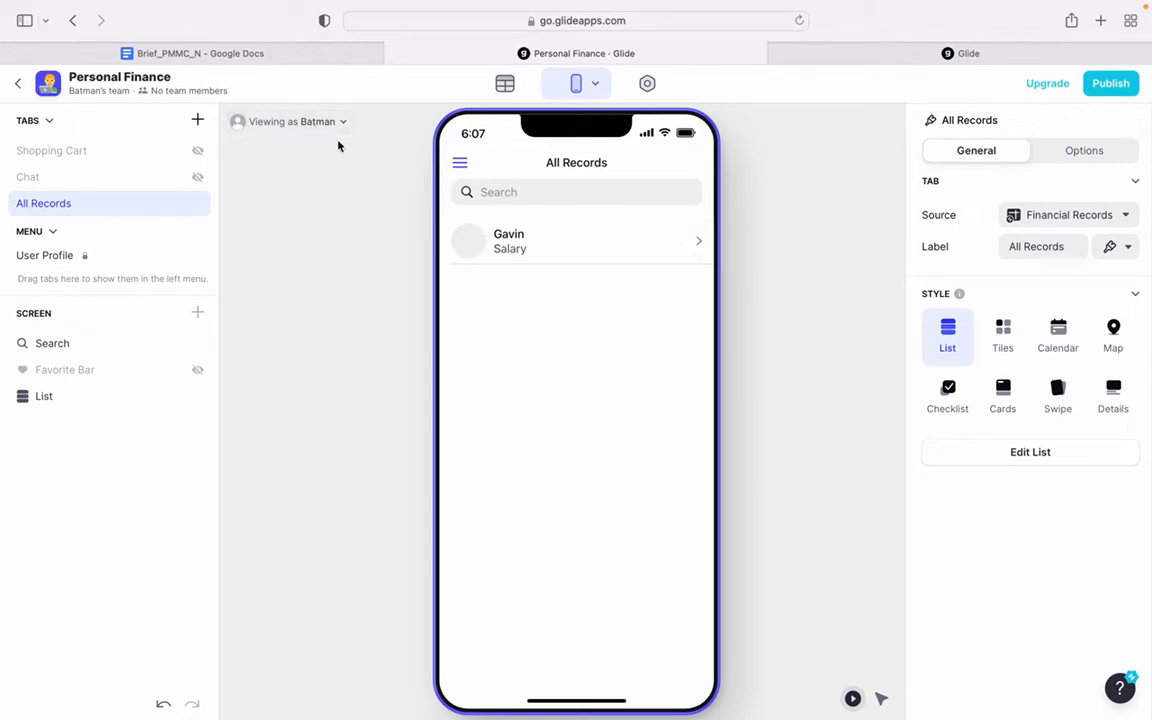
left_click(1034, 455)
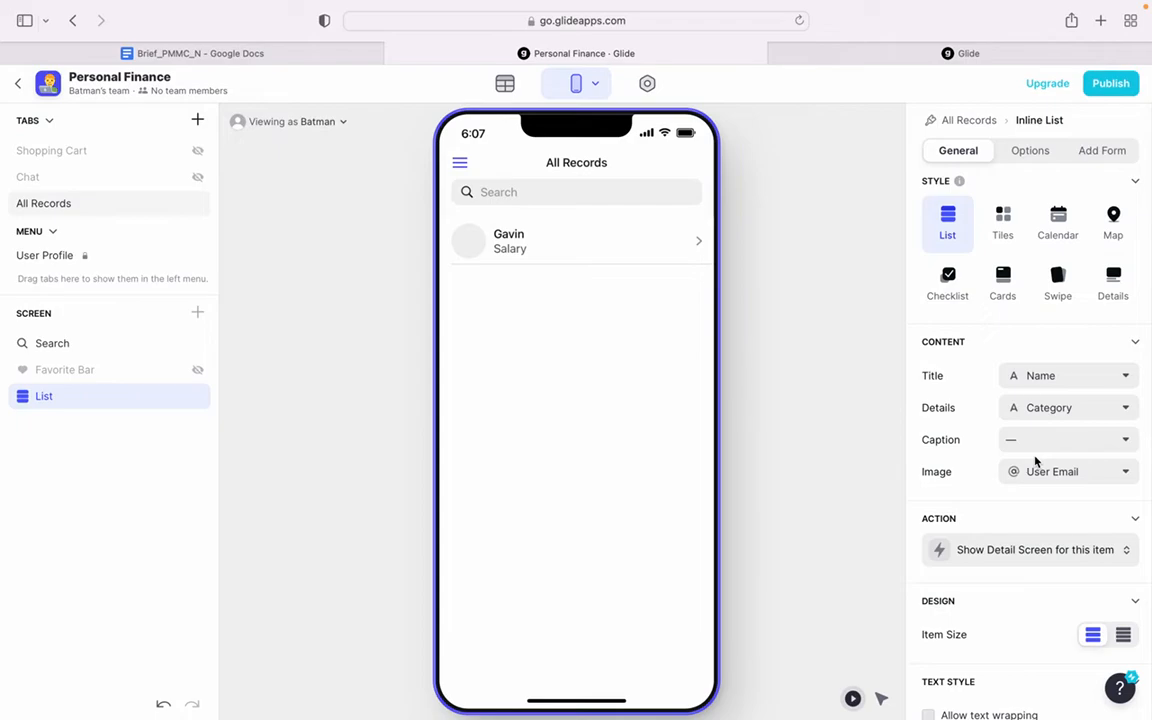
- Examine the list's data filter on User Email, including its compared column and the value options
left_click(1016, 157)
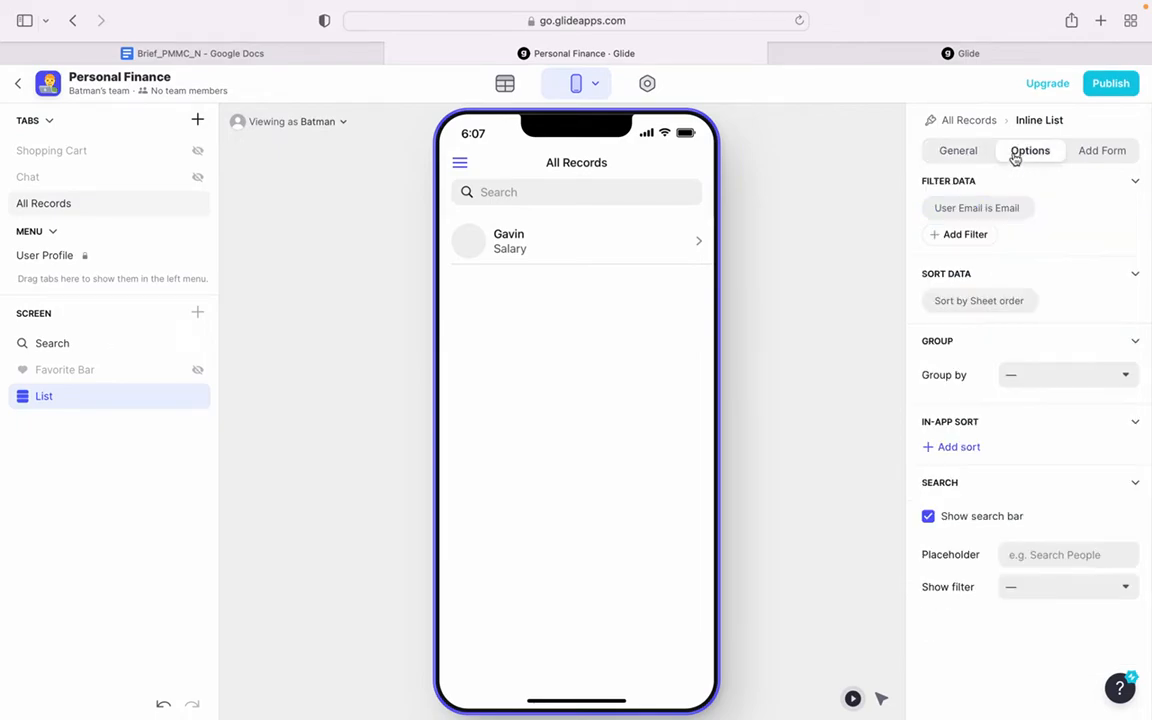
left_click(955, 209)
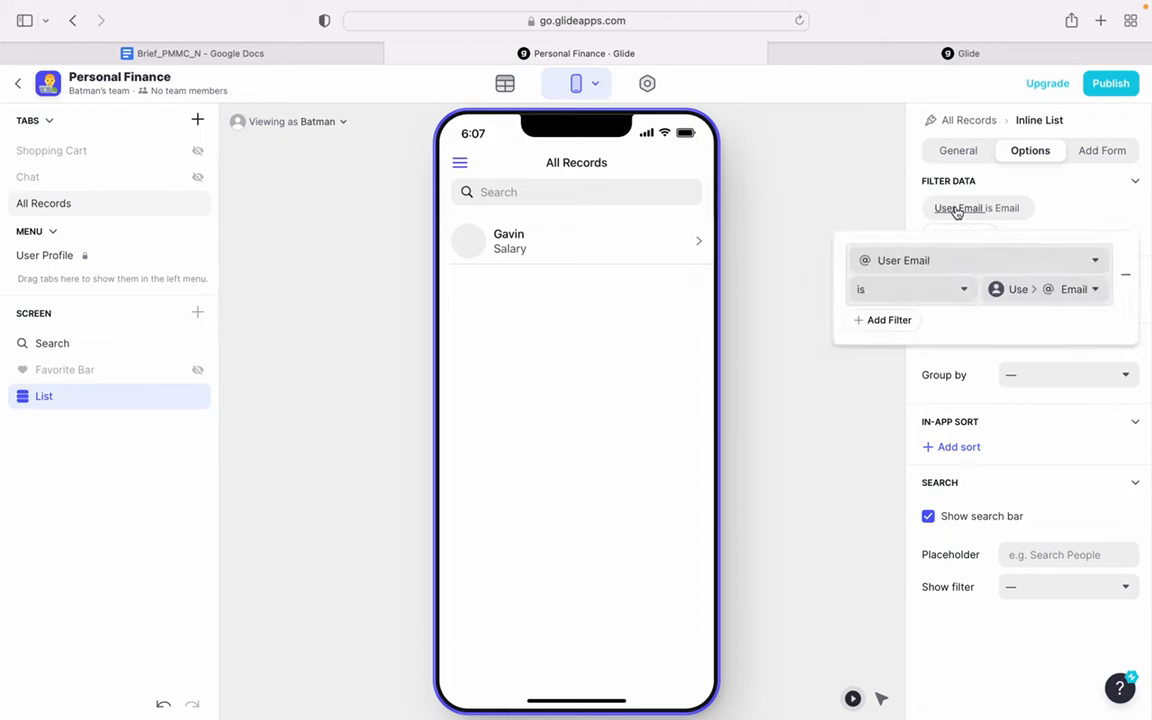
left_click(926, 262)
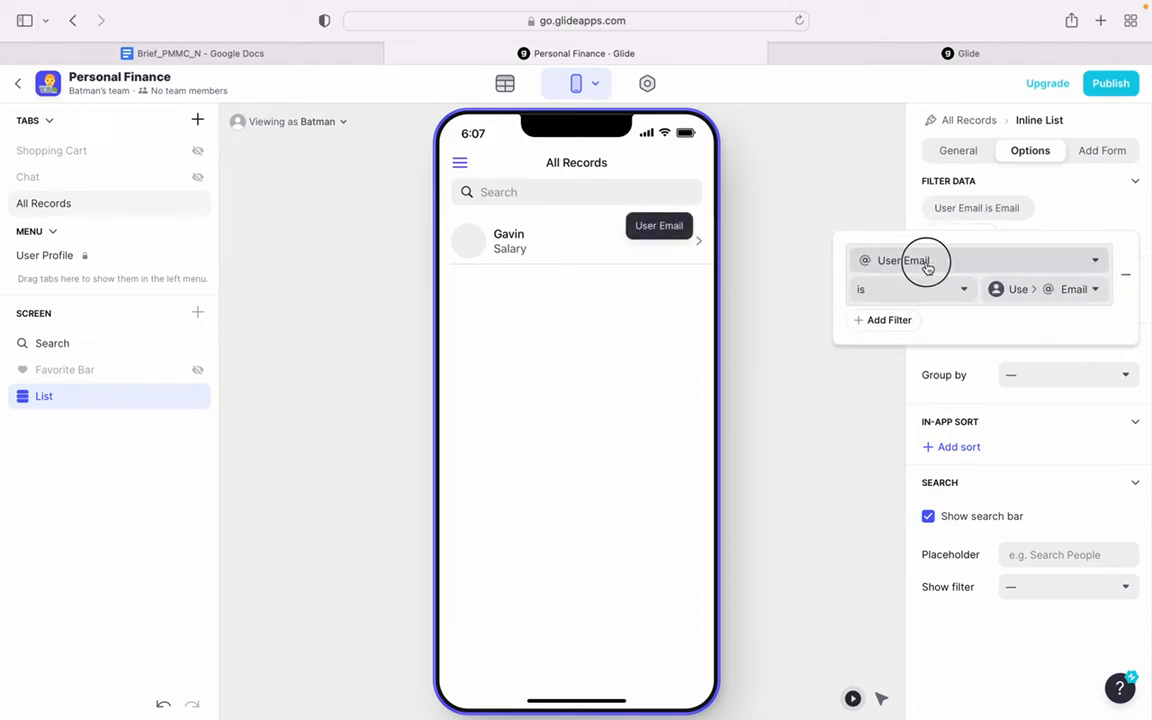
left_click(912, 422)
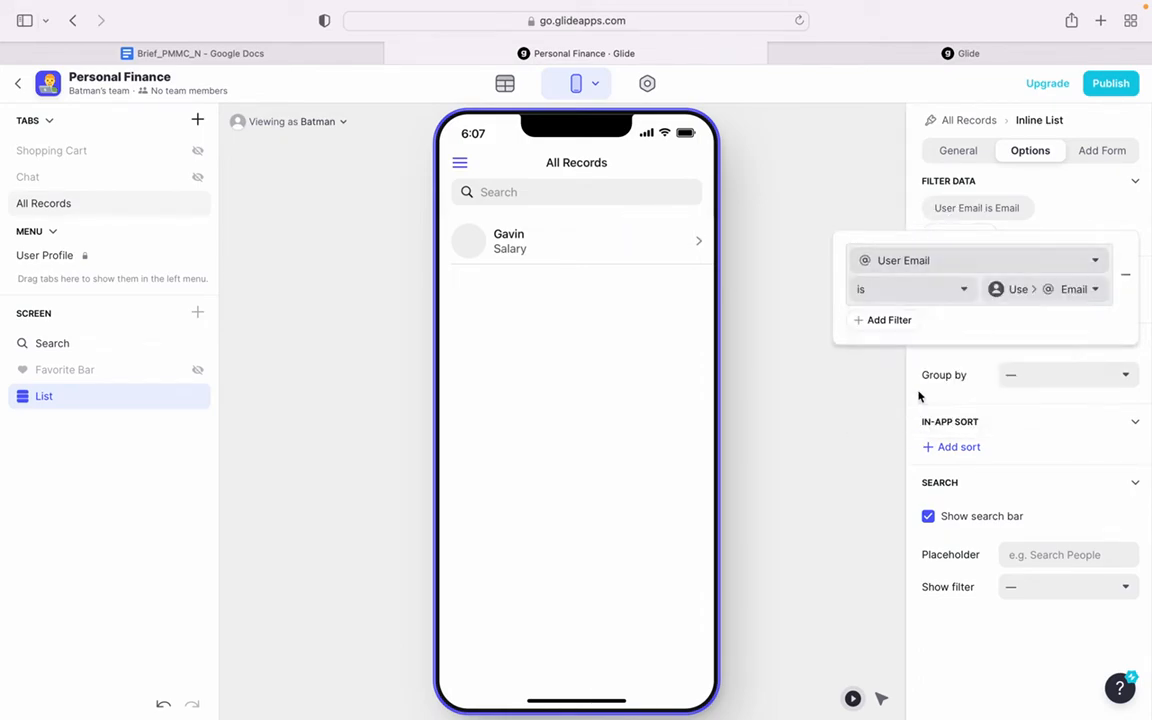
left_click(1087, 291)
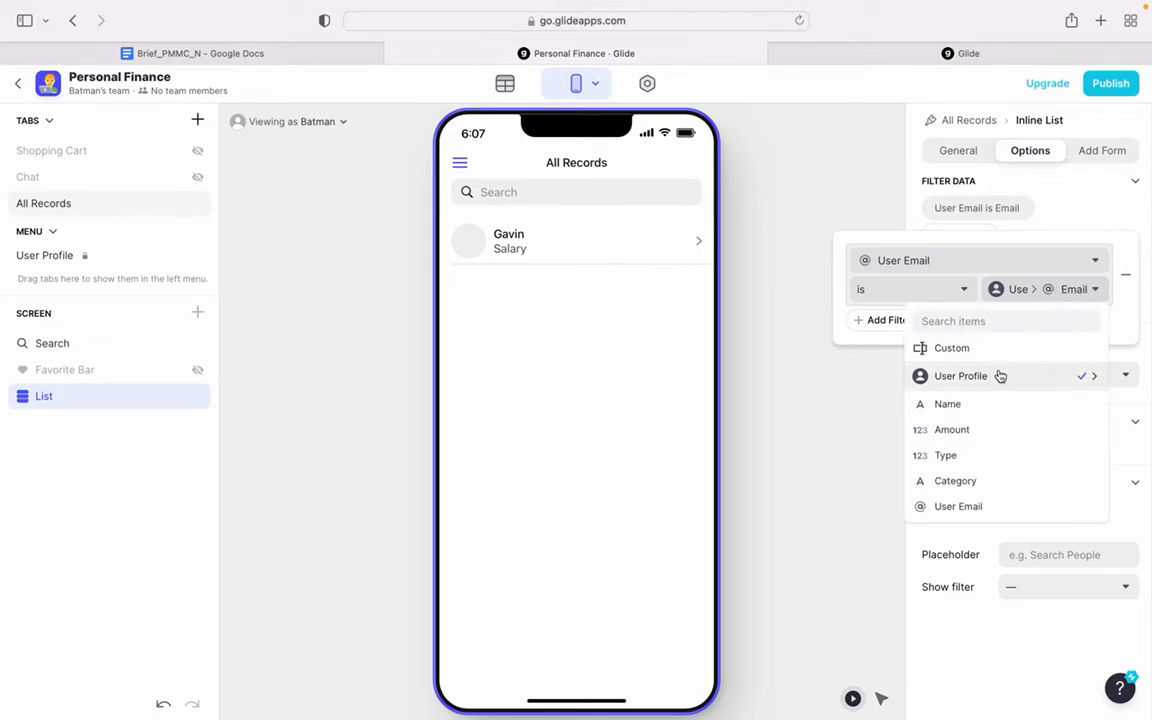
mouse_move(995, 378)
left_click(809, 403)
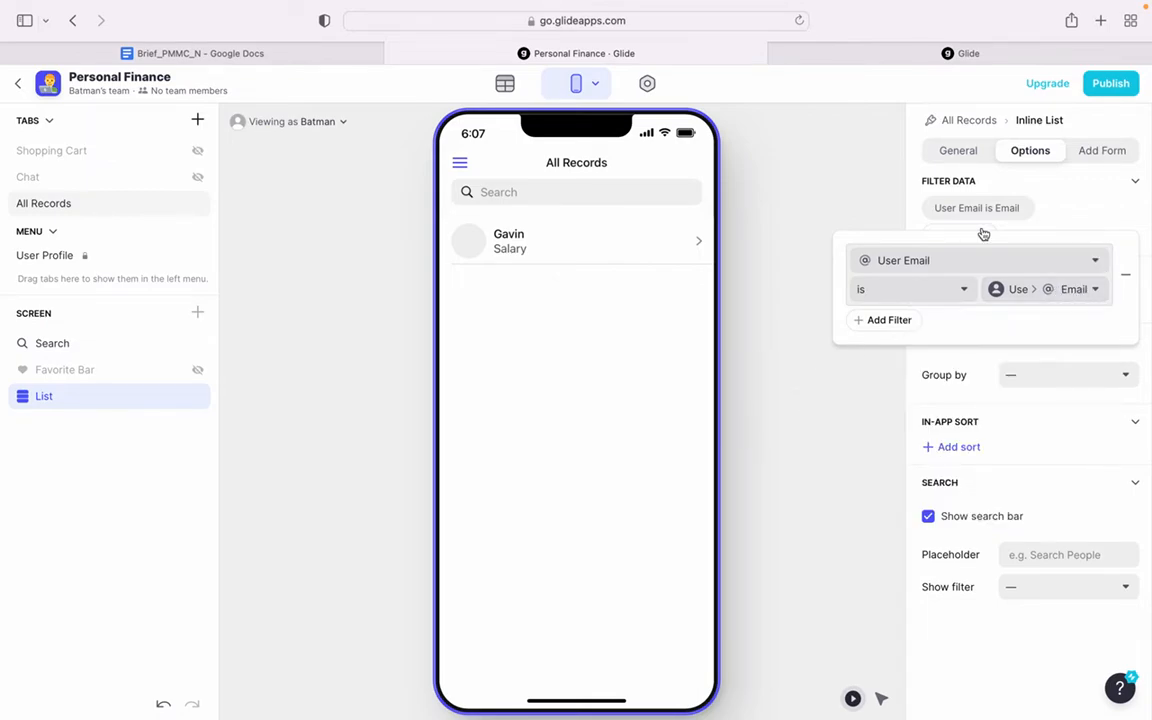
left_click(1063, 215)
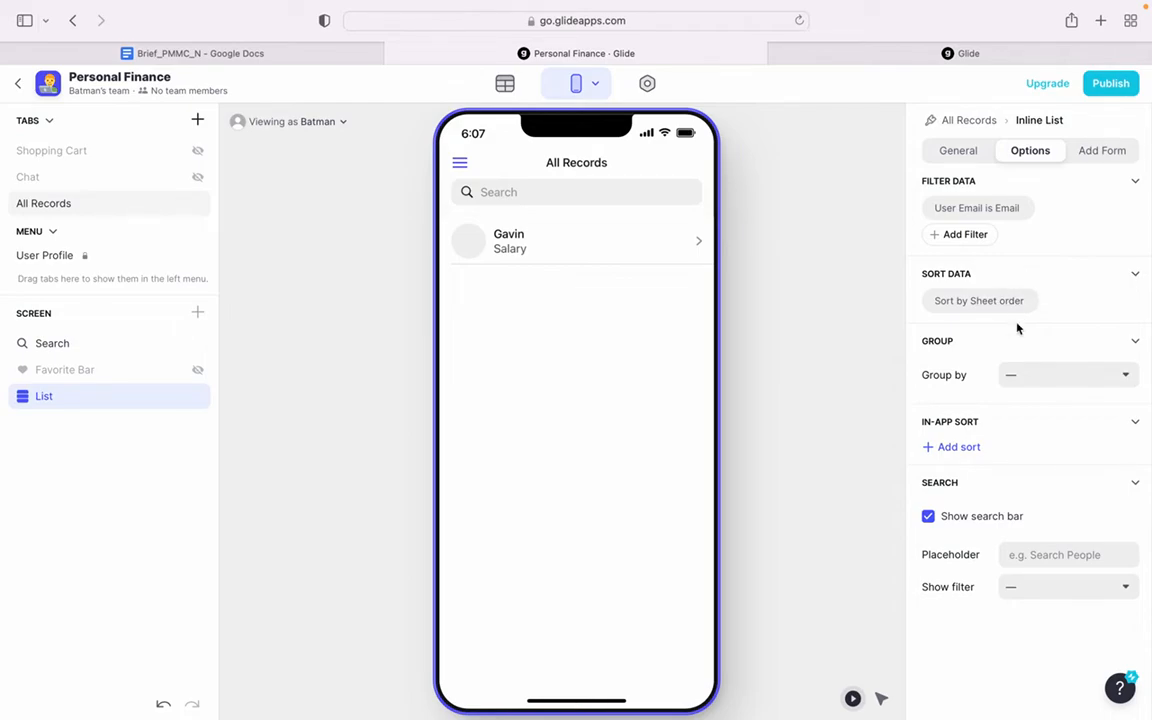
- Enable generating an image for list items whose image data is not available
left_click(961, 152)
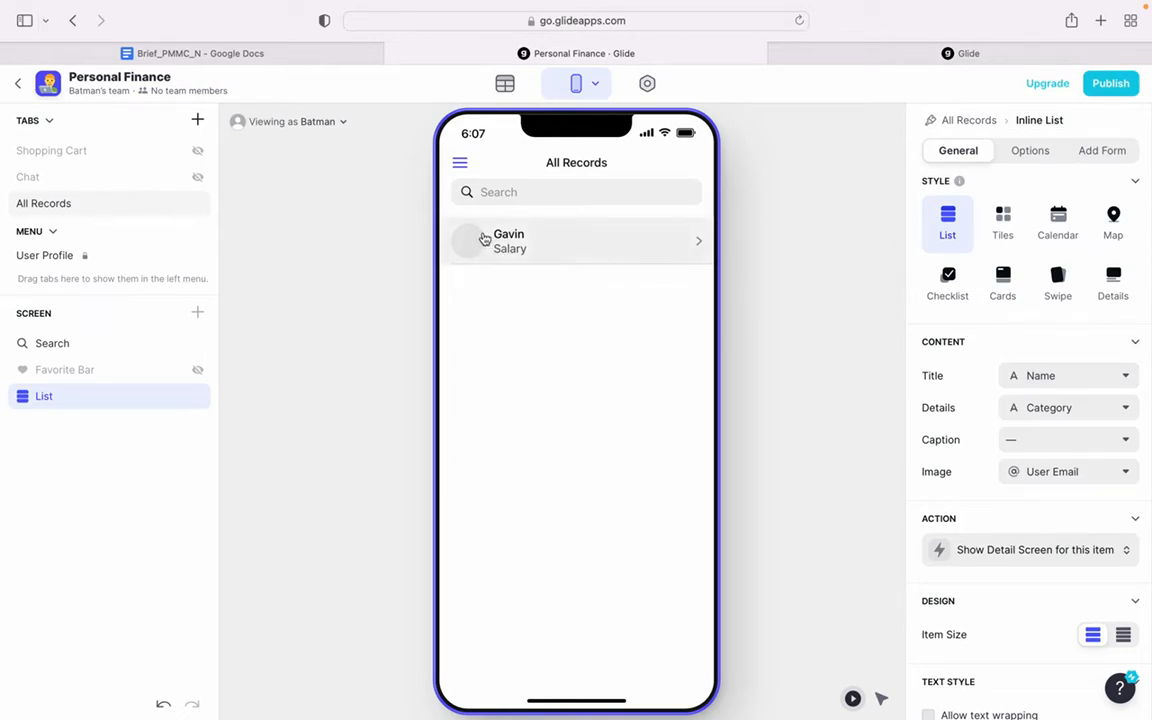
scroll(1093, 663, "down", 6)
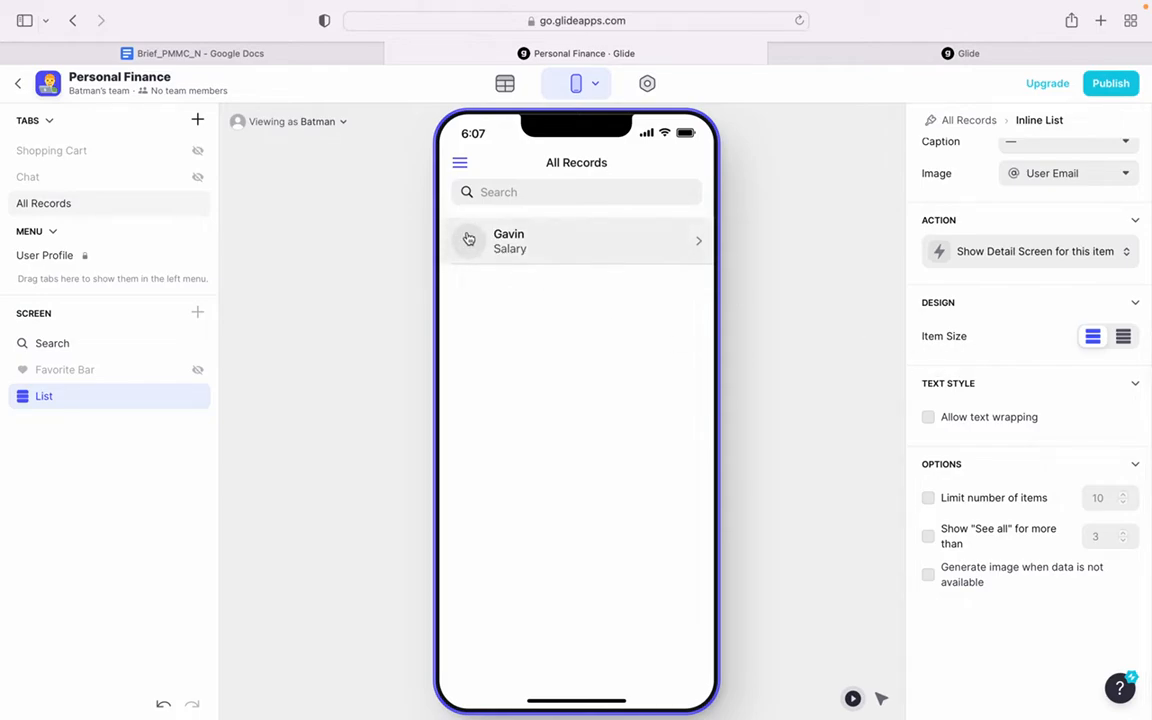
left_click(1005, 578)
- Set the list's Details to the Amount column and look through the columns offered for its Caption
scroll(938, 427, "up", 3)
scroll(938, 427, "up", 1)
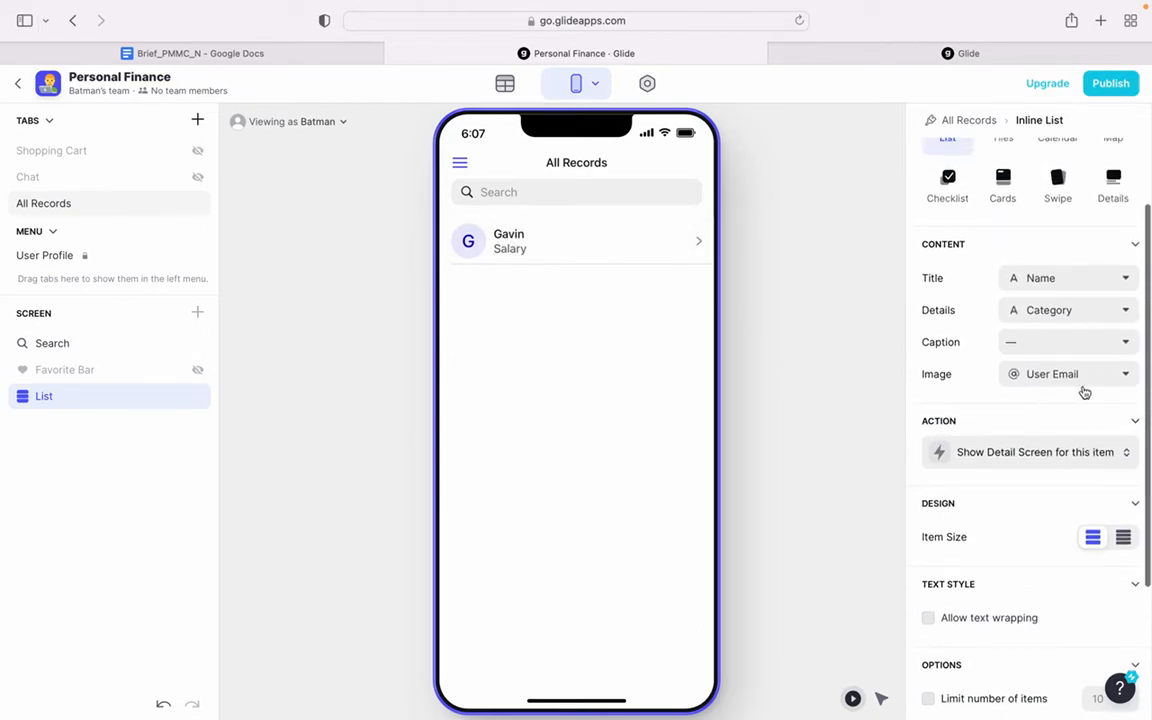
left_click(1083, 313)
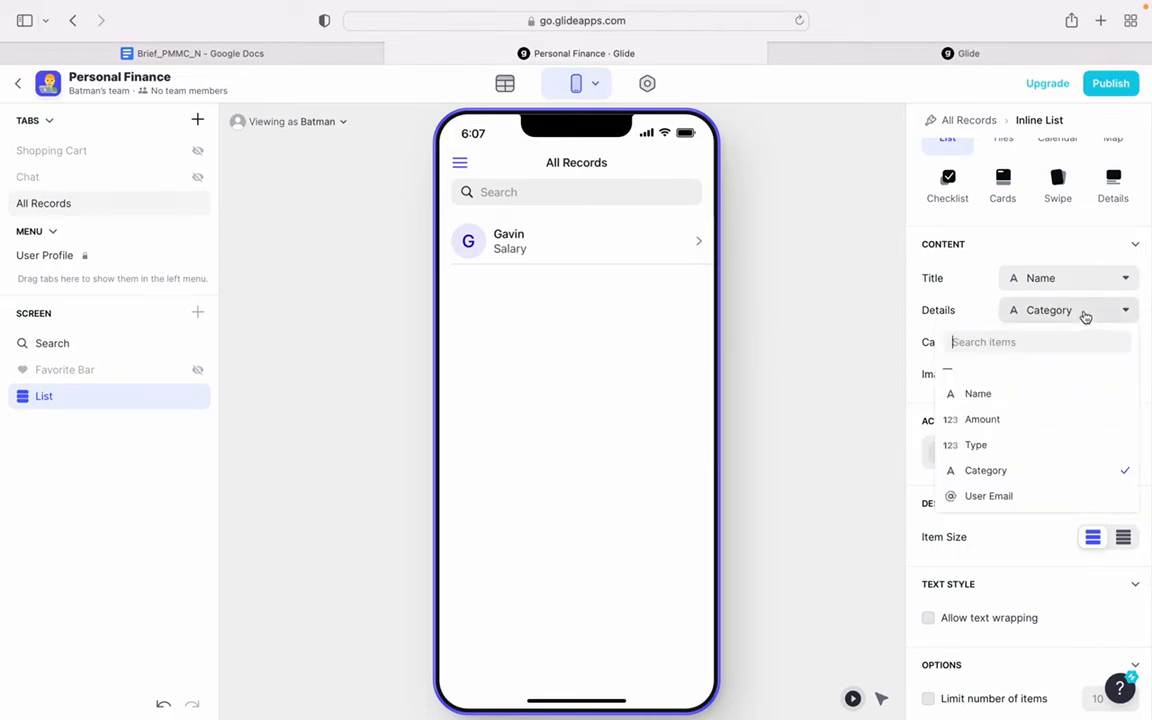
left_click(1040, 421)
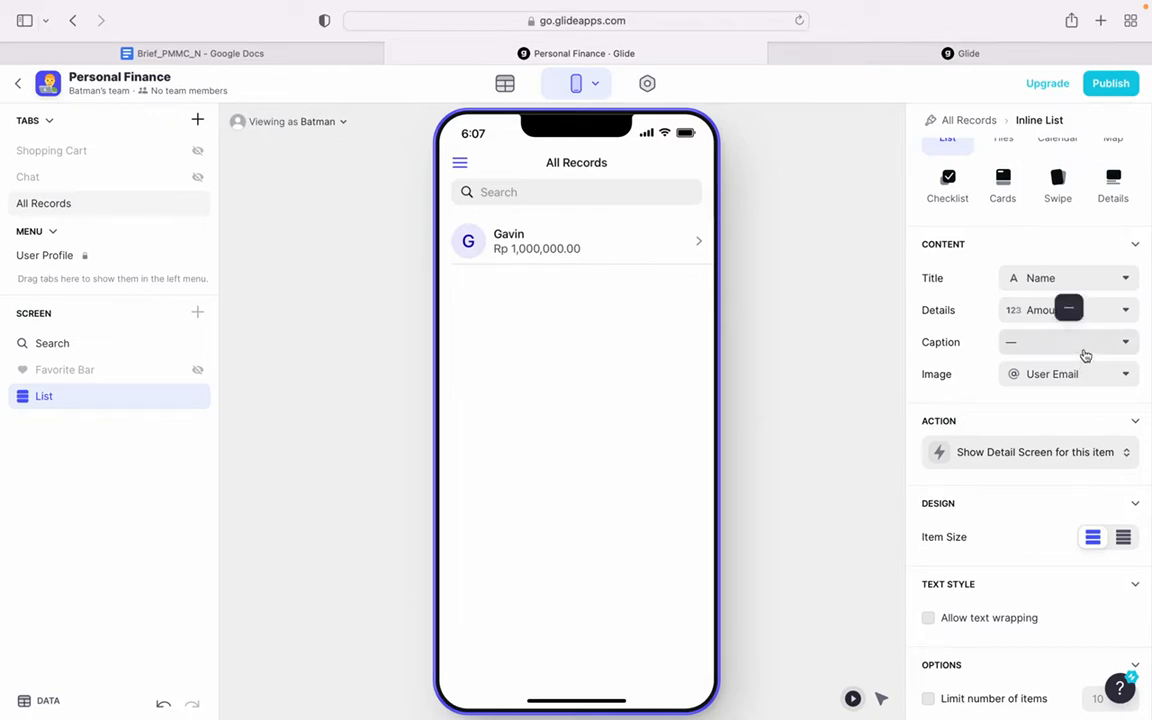
left_click(1029, 345)
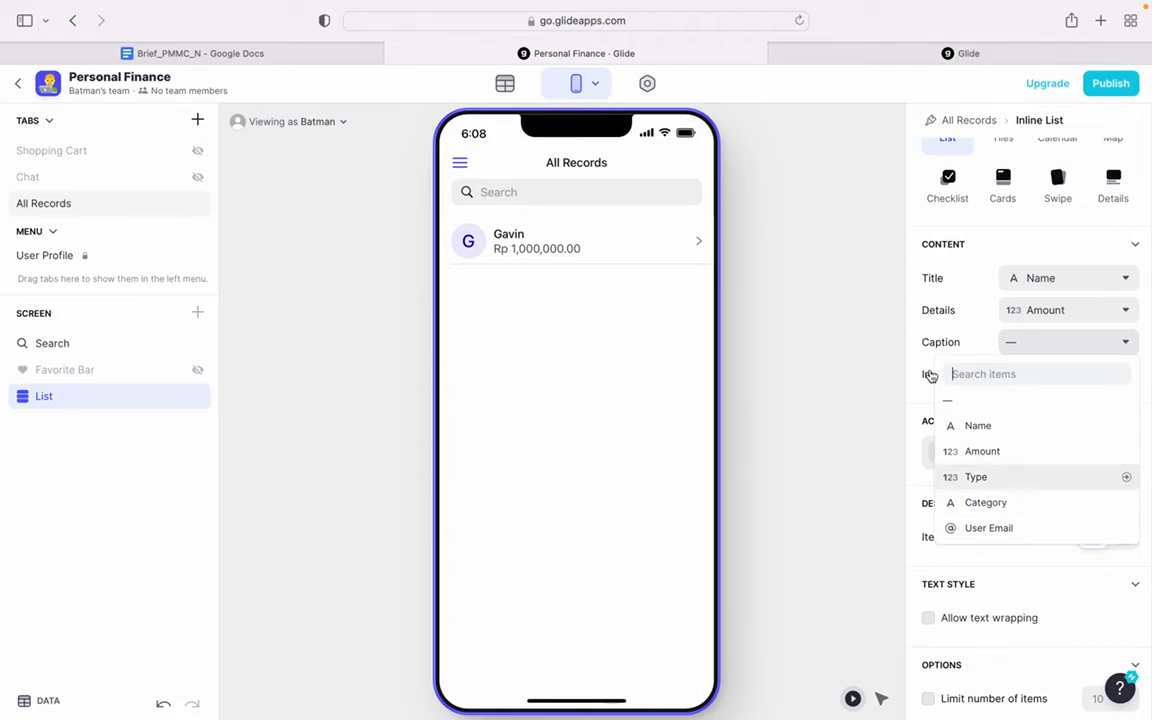
left_click(790, 262)
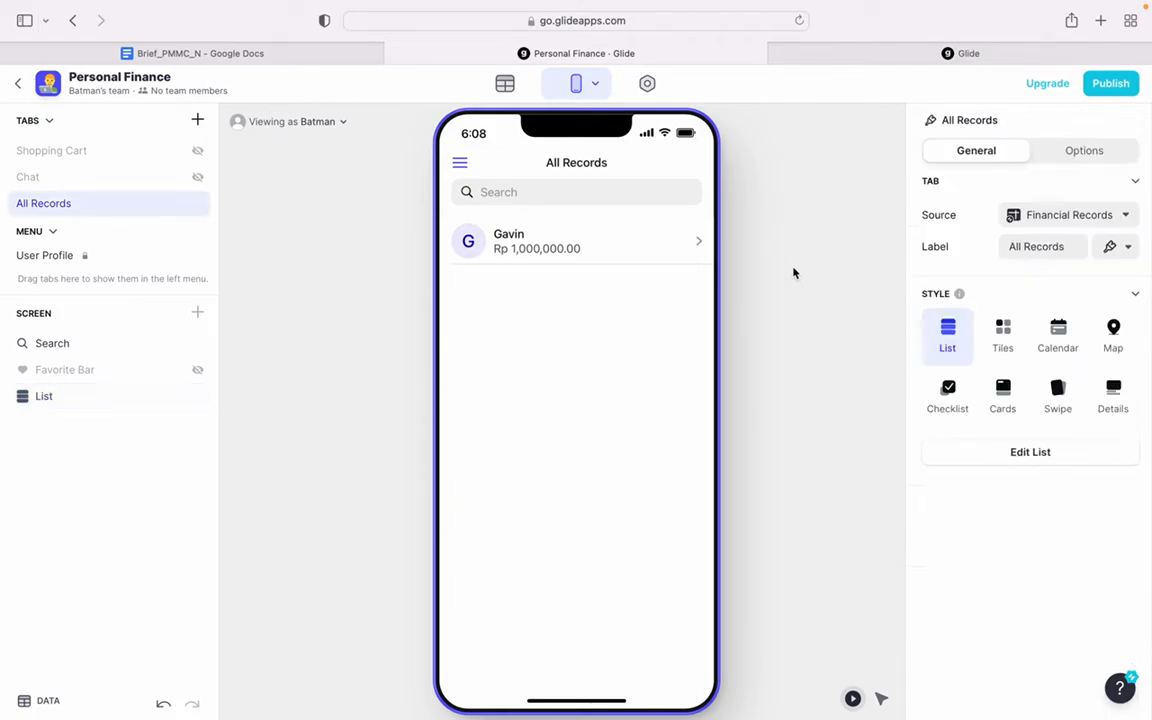
- Add a Template column named Caption Label to the Financial Records table
left_click(503, 90)
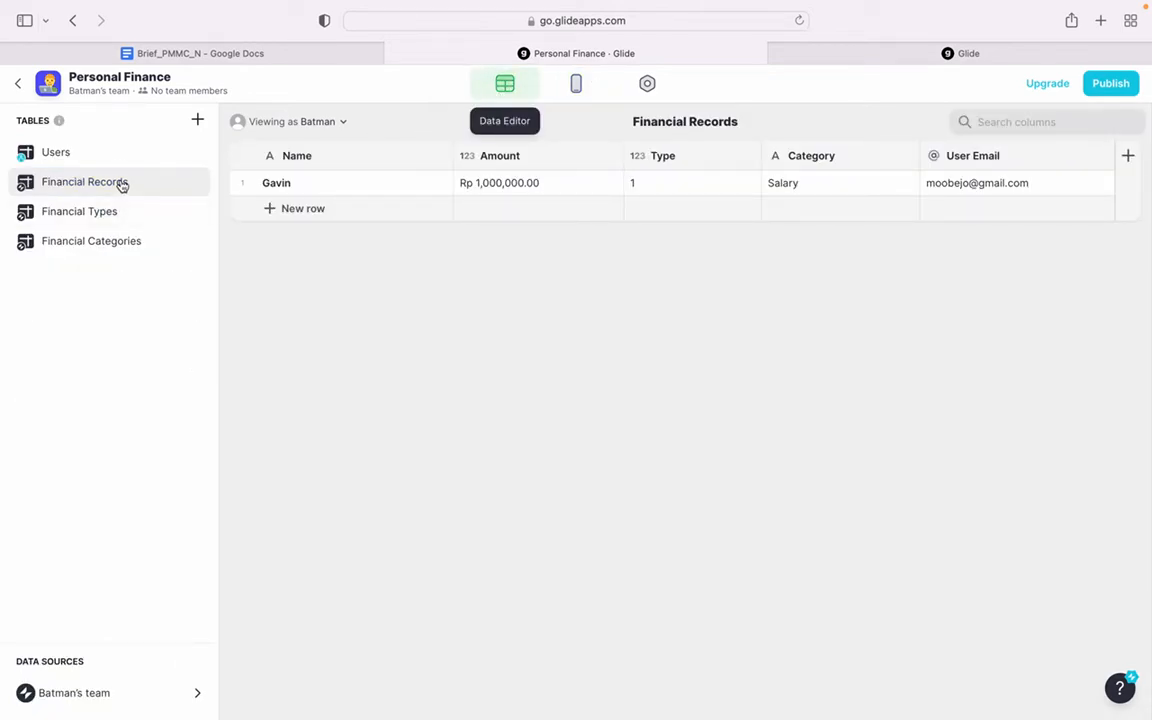
left_click(1128, 156)
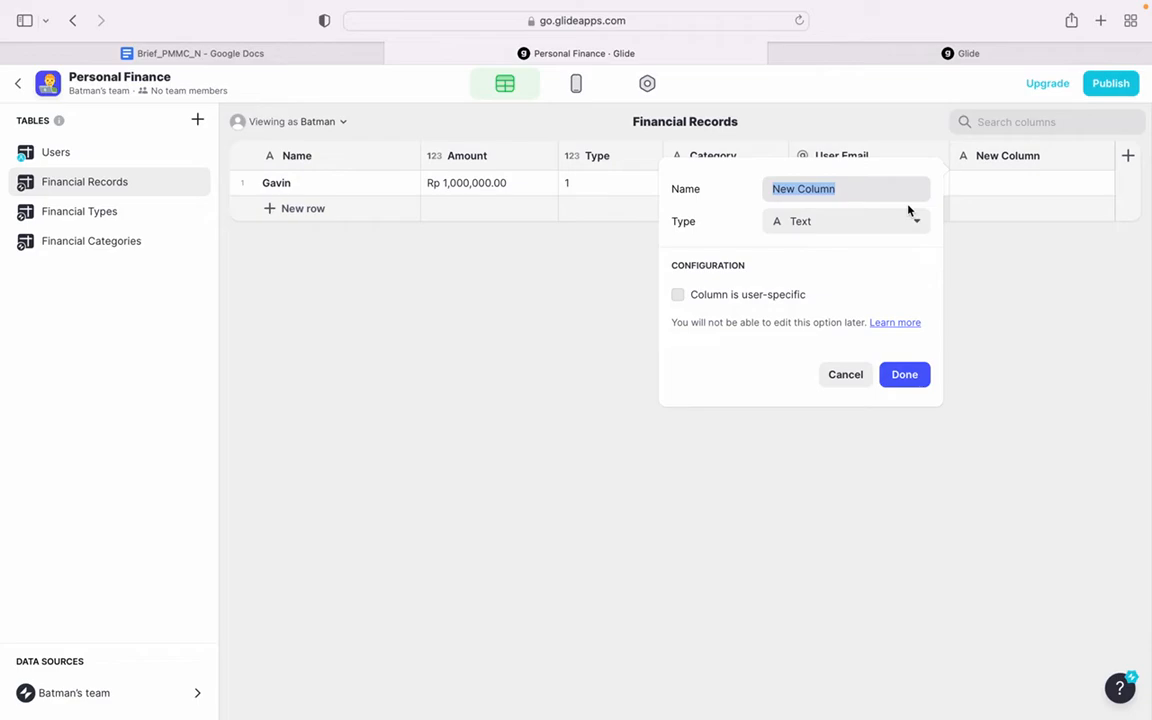
type("Capt")
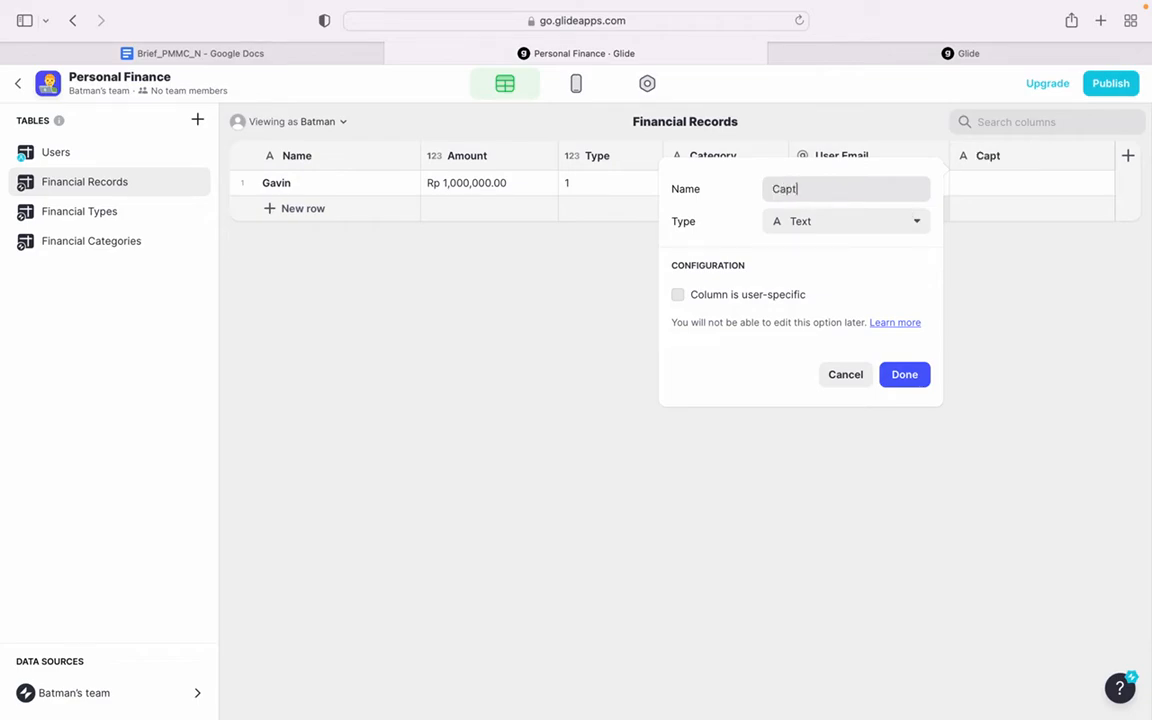
type("ion Label")
left_click(849, 229)
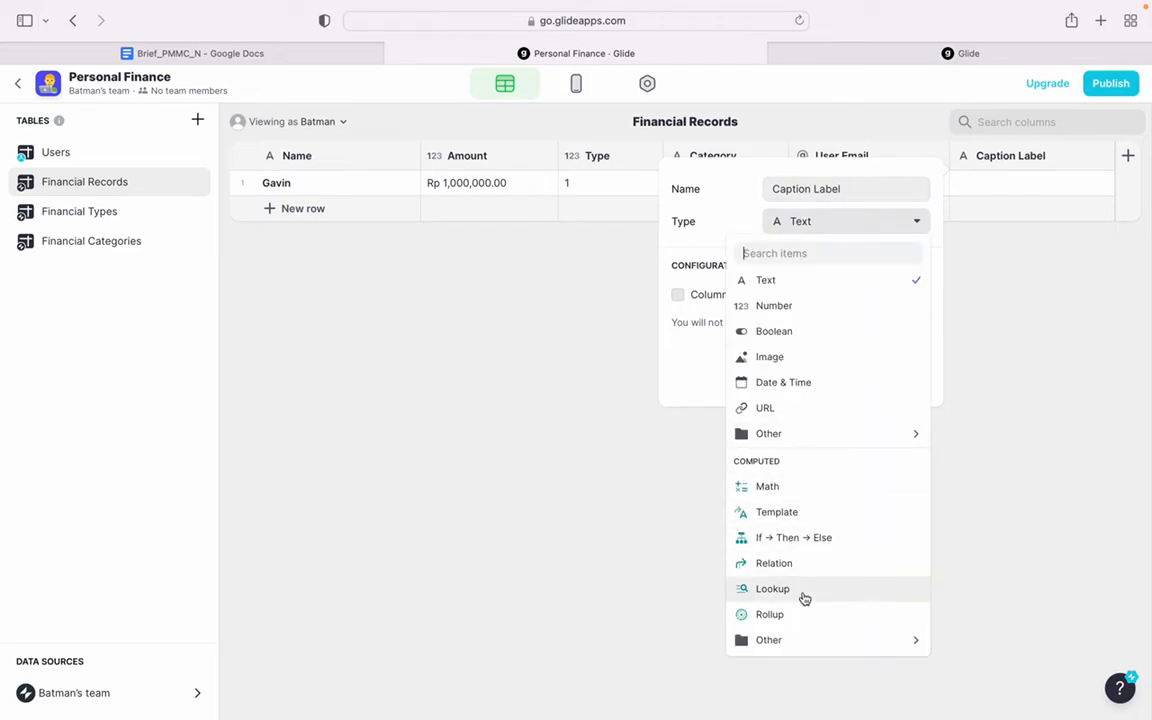
left_click(847, 514)
- Set the Caption Label template text to "[E] Category"
left_click(790, 297)
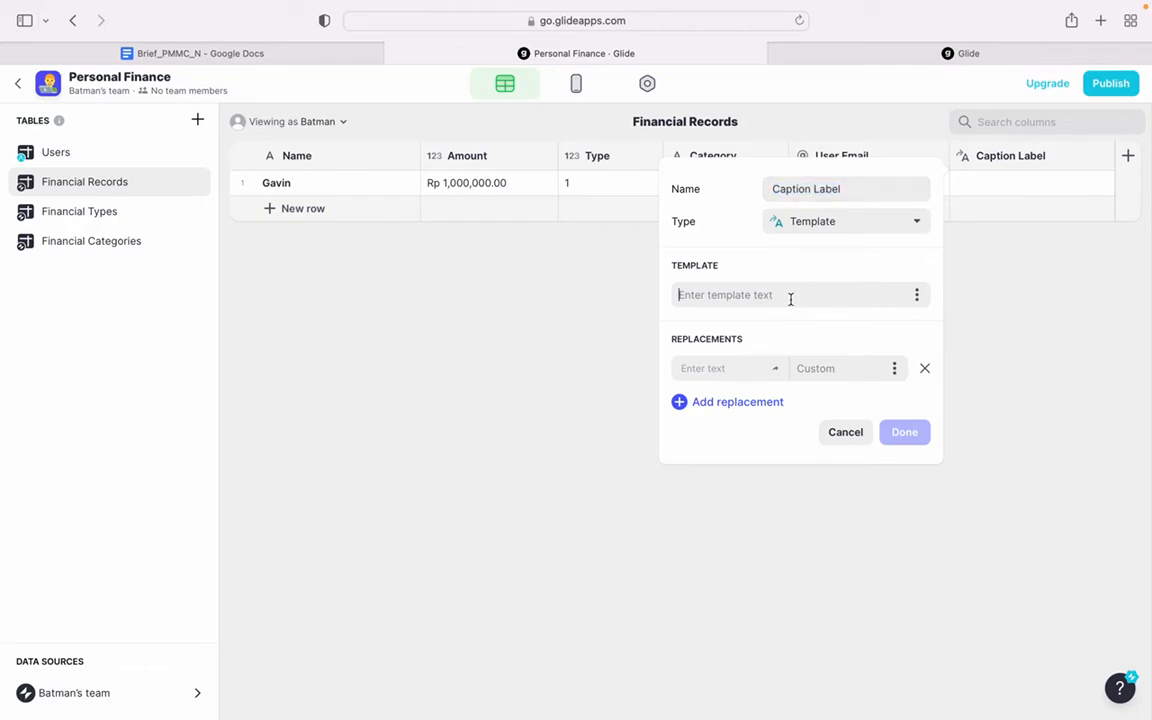
type("[")
type("] Catego")
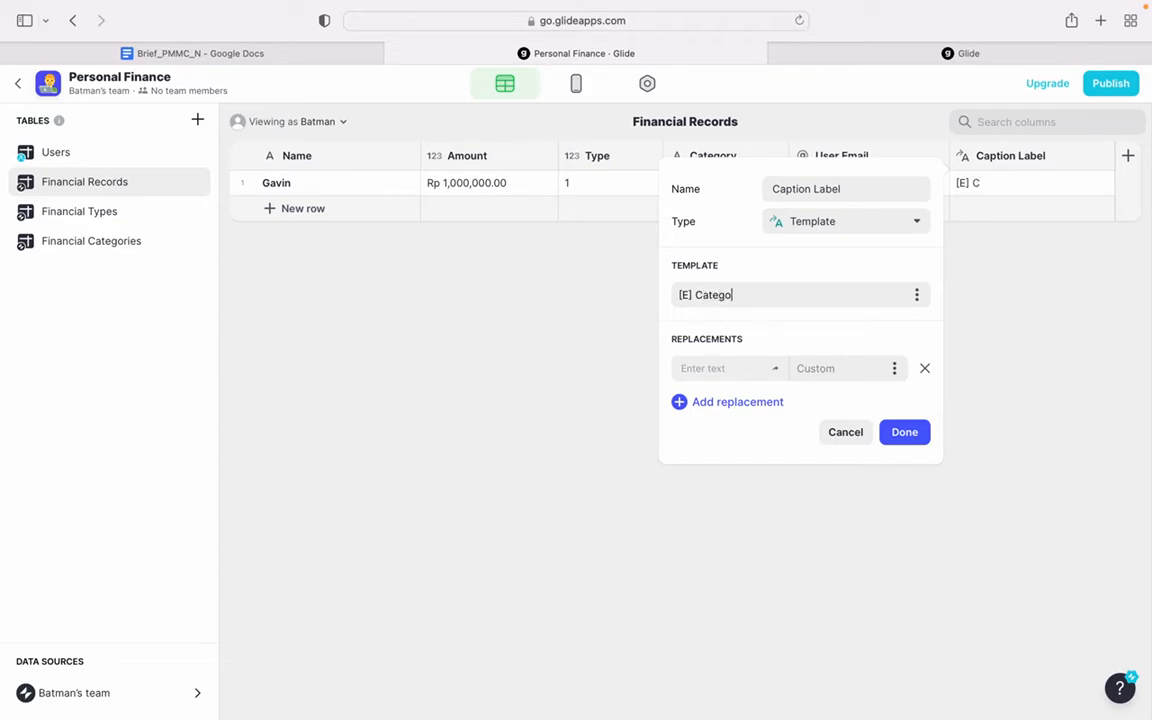
key("BackSpace")
- Define a replacement that swaps the template's E placeholder for the Type column's value
double_click(686, 295)
key("super+c")
left_click(711, 375)
key("super+v")
left_click(894, 372)
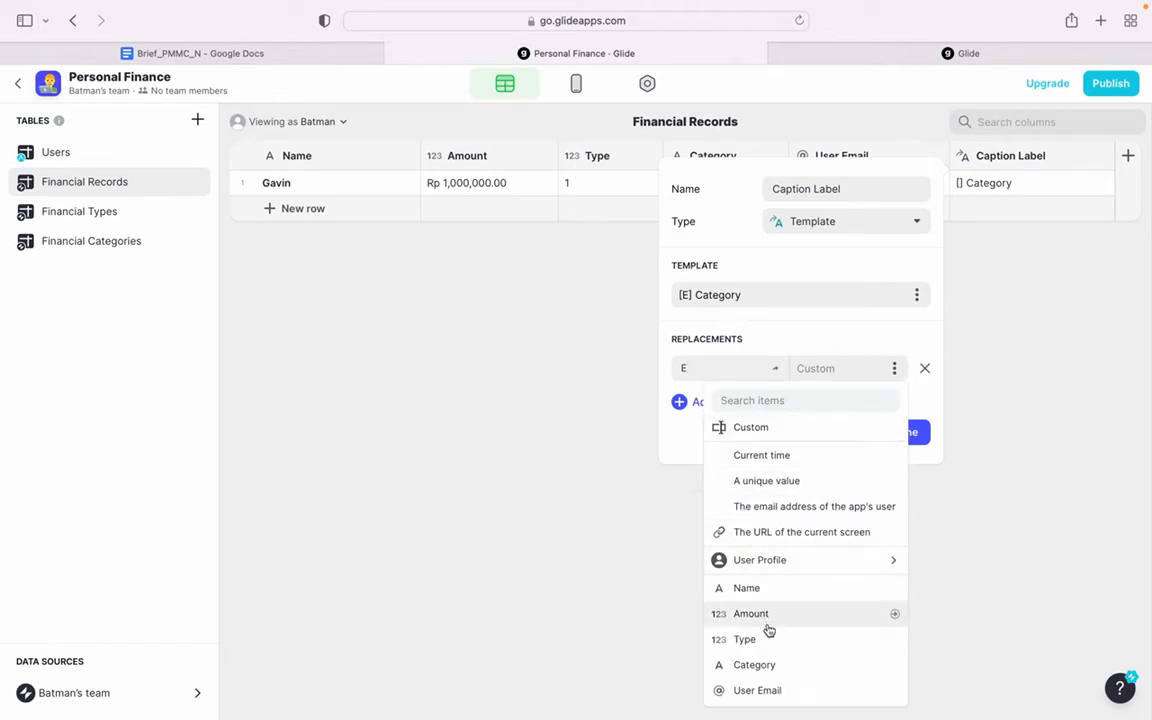
left_click(802, 646)
- Add a second replacement row and change the Type placeholder to T in both the template and its replacement
left_click(735, 402)
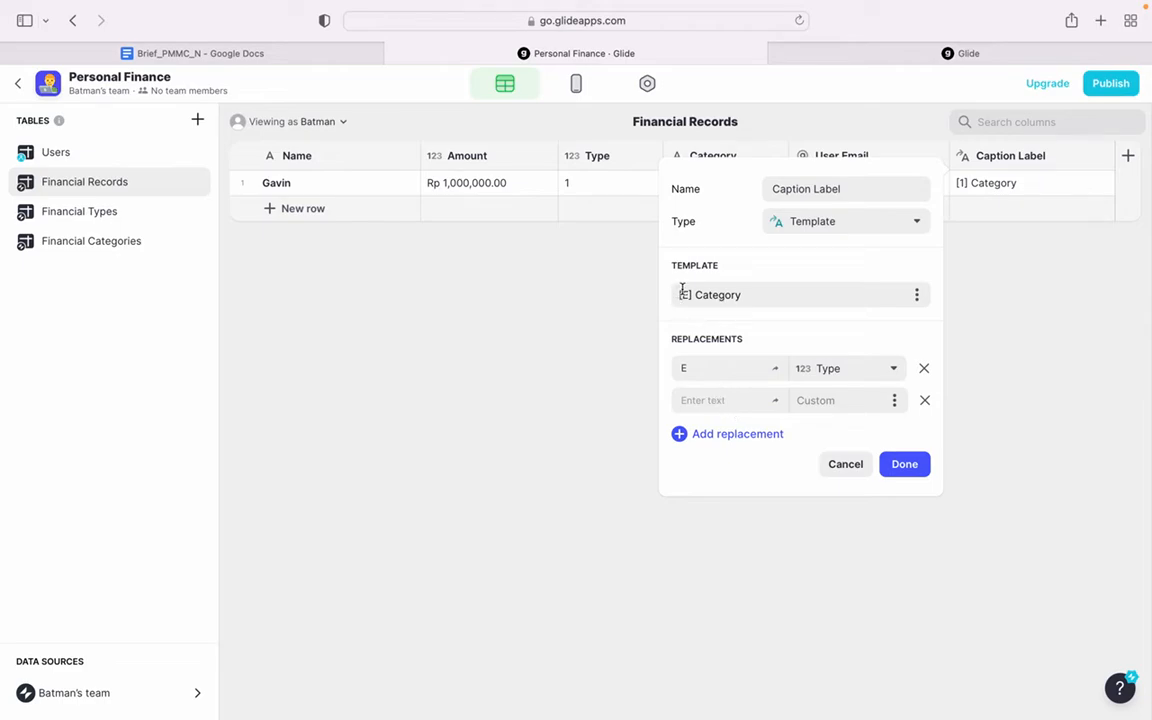
type("T")
left_click(698, 369)
key("BackSpace")
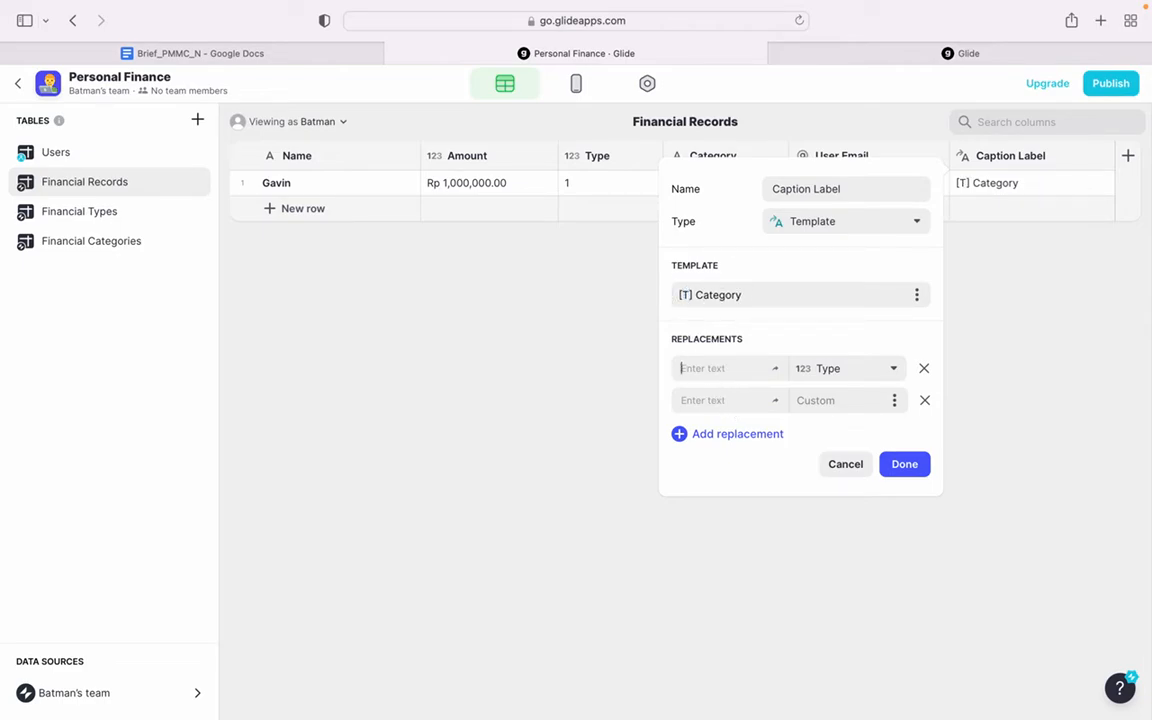
type("T")
- Replace the word Category in the template with the Category column's value and save the Caption Label column
double_click(737, 294)
key("cmd+c")
left_click(716, 396)
key("cmd+v")
left_click(885, 399)
scroll(812, 357, "down", 1)
left_click(812, 352)
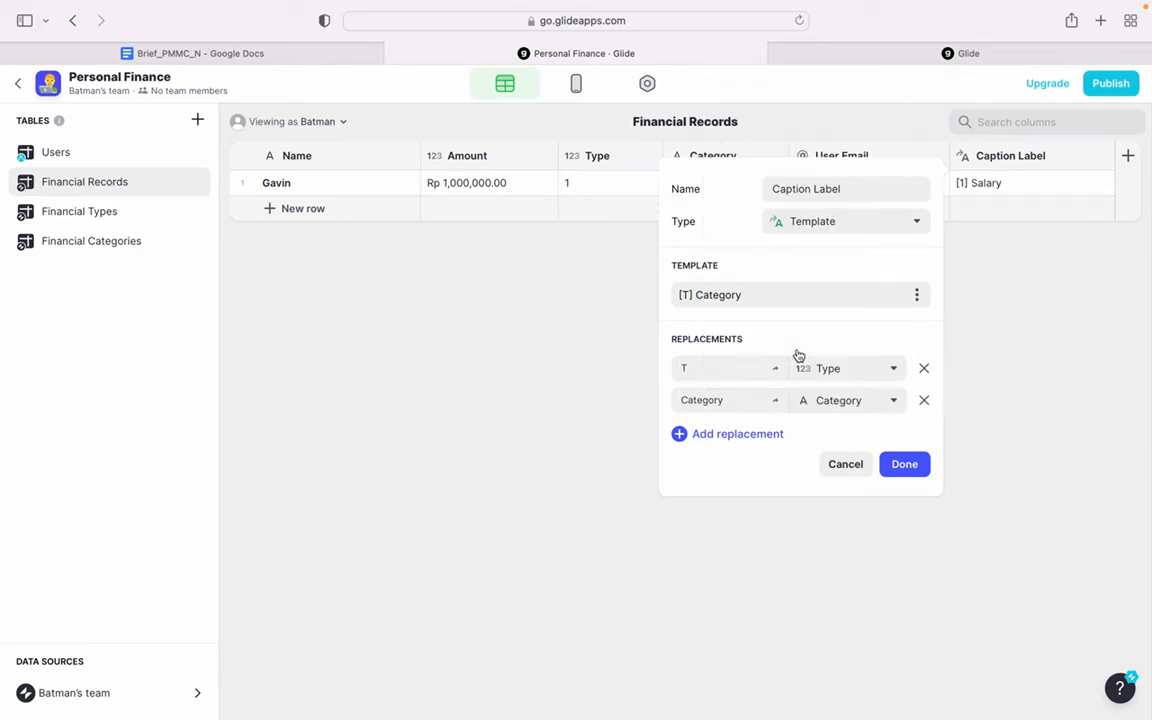
left_click(901, 463)
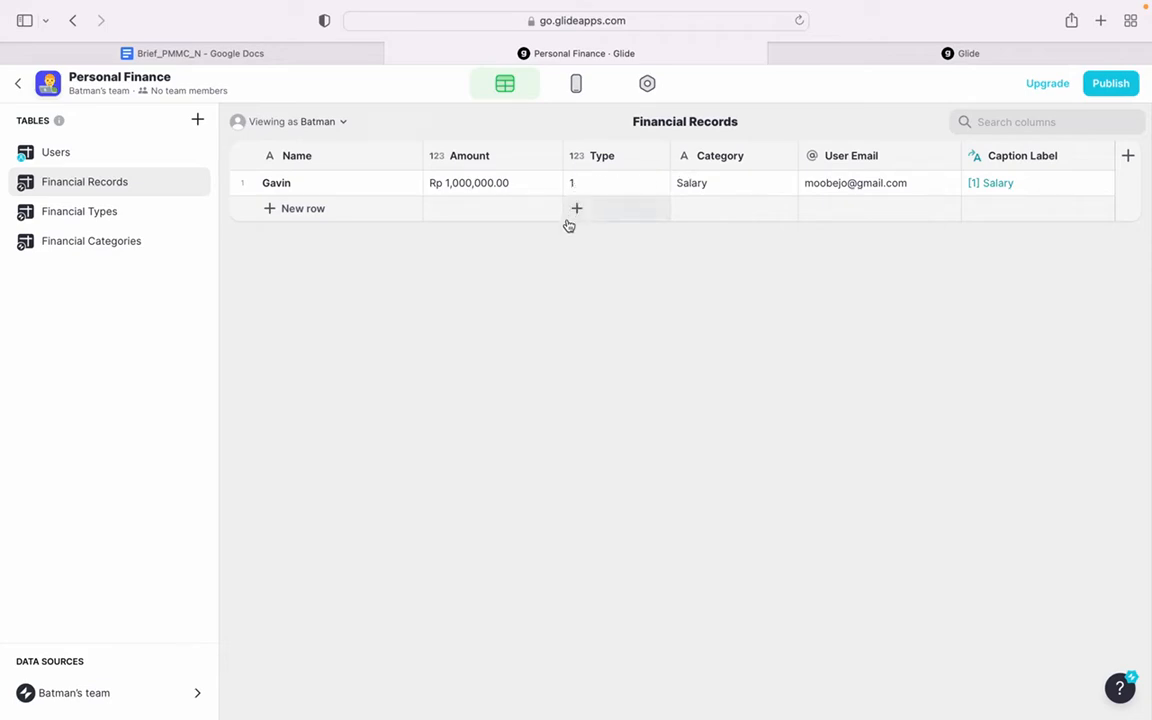
- Check the Financial Types table and add a new column named Relation Types to the Financial Records table
left_click(62, 220)
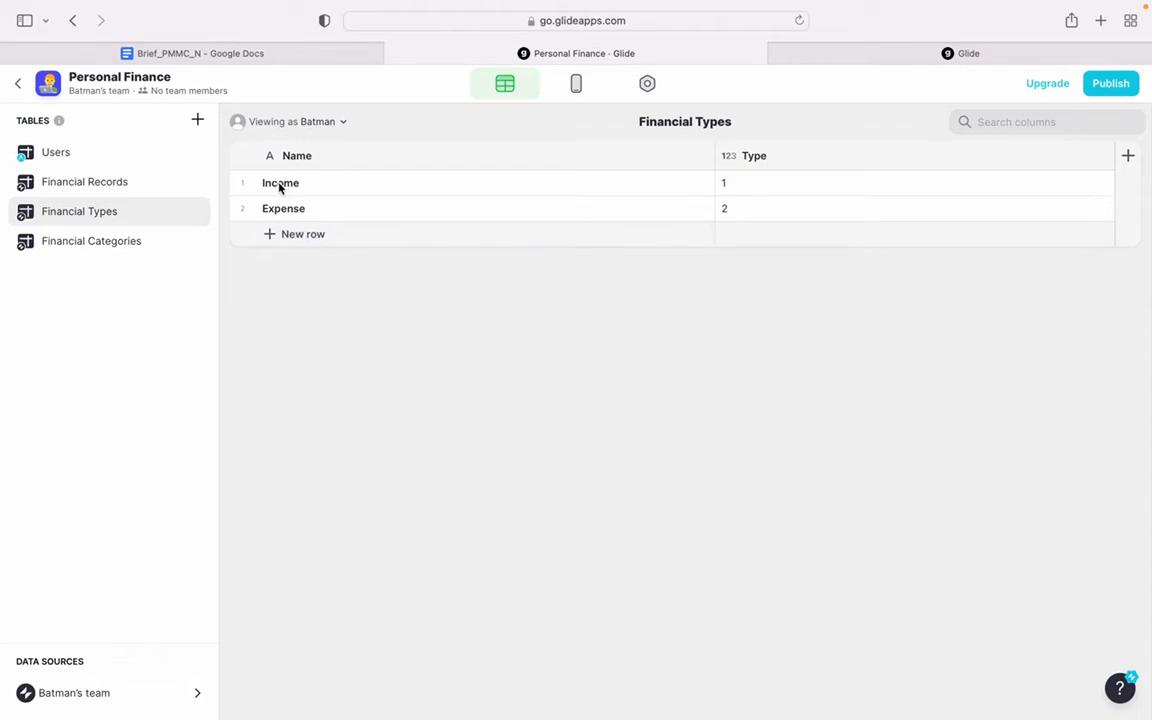
left_click(113, 182)
left_click(1127, 157)
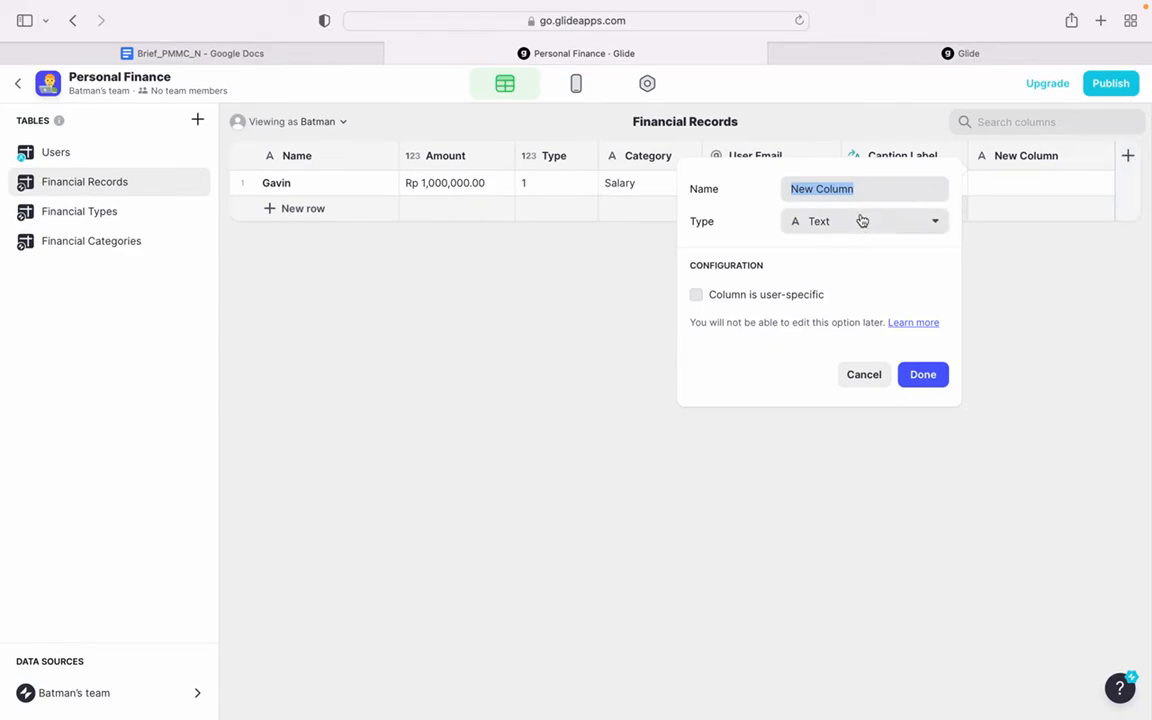
type("T")
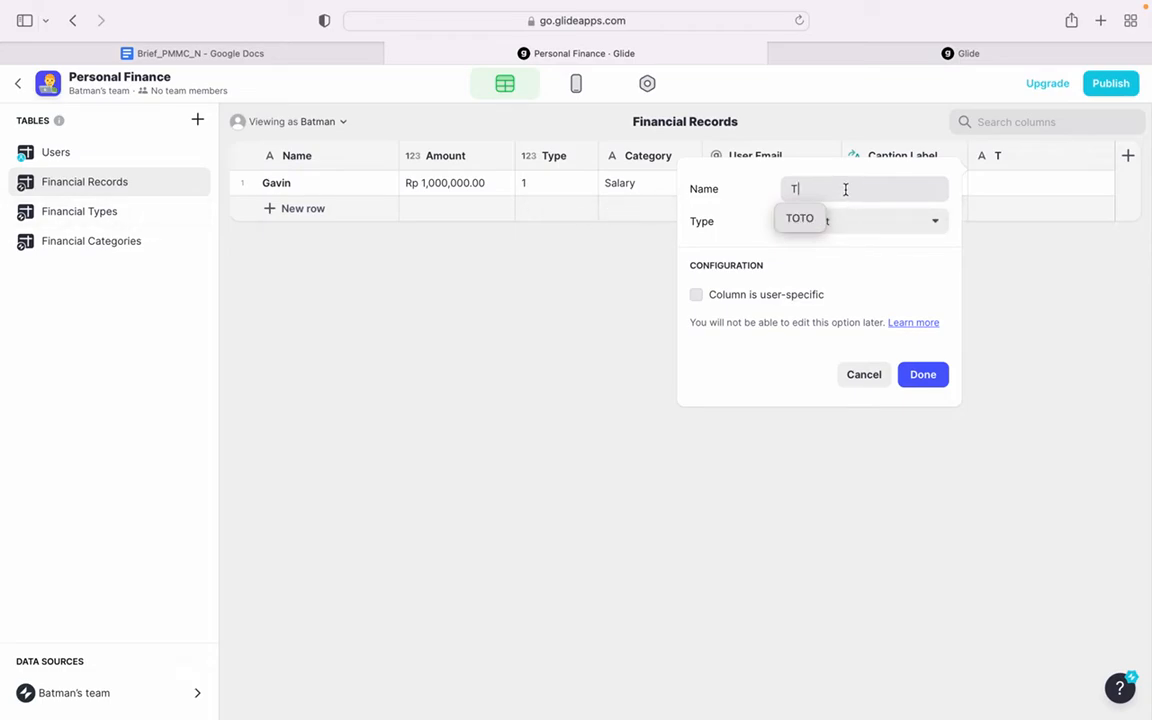
key("BackSpace")
type("RI")
type("elation Ta")
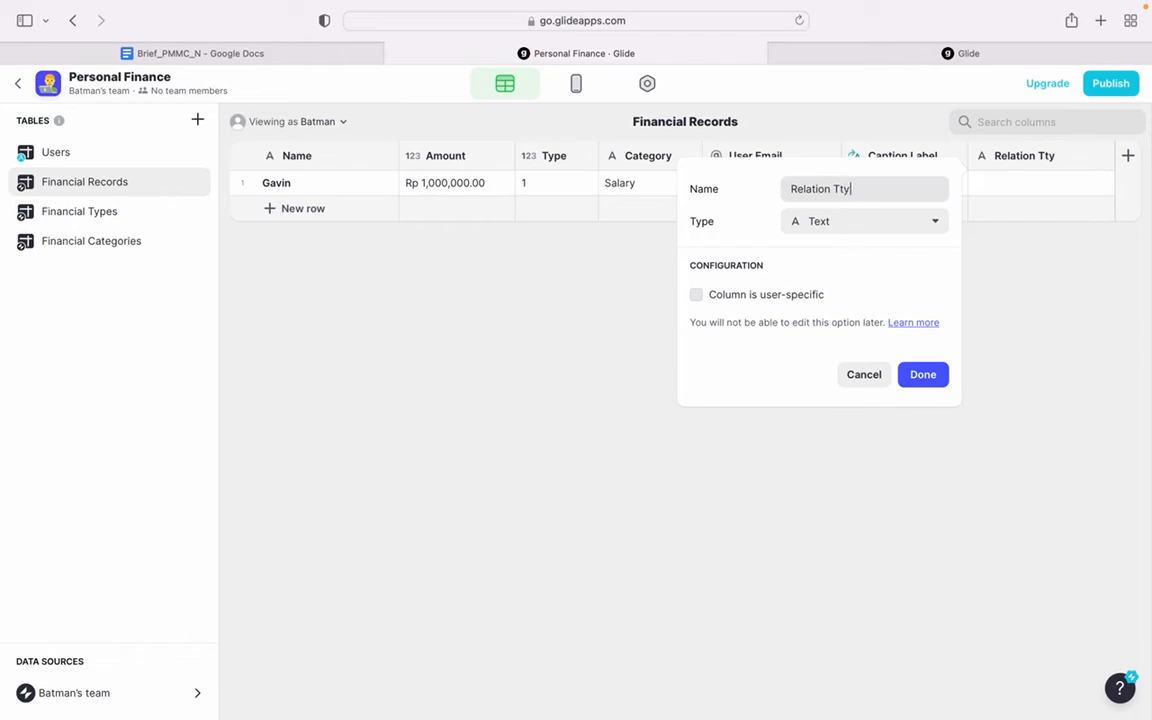
type("pes")
- Make Relation Types a Relation column matching Type to the Type column of Financial Types, and save it
left_click(847, 222)
left_click(872, 221)
left_click(848, 226)
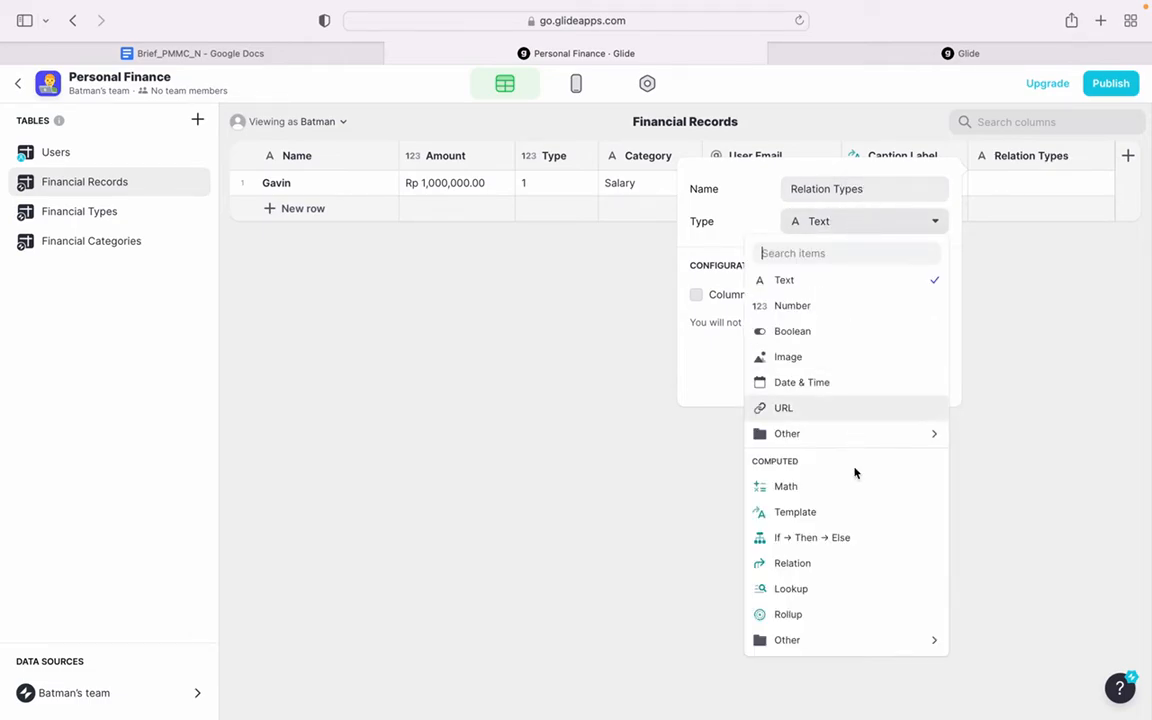
left_click(841, 566)
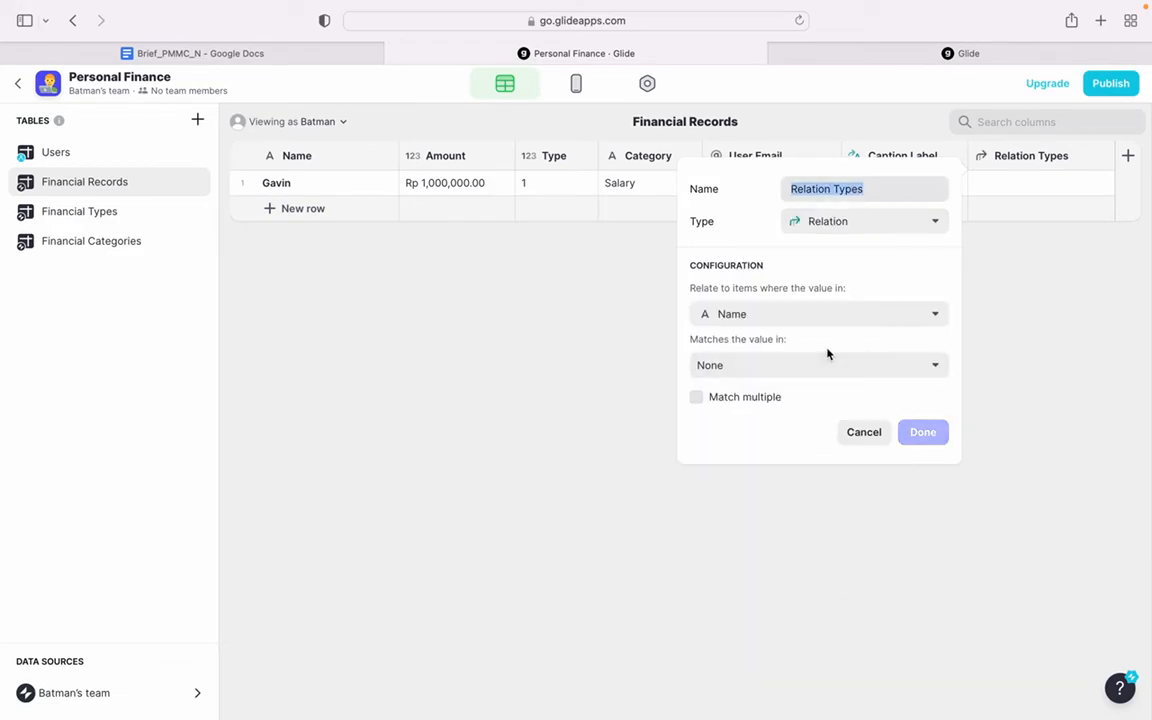
left_click(835, 316)
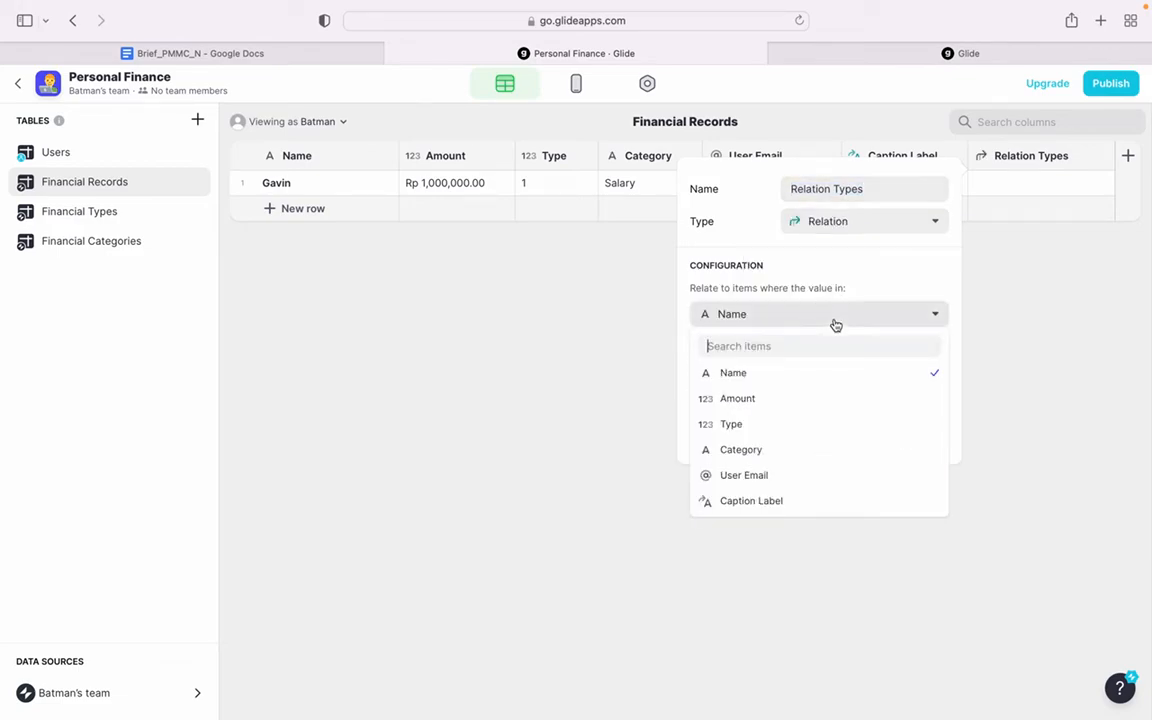
left_click(783, 423)
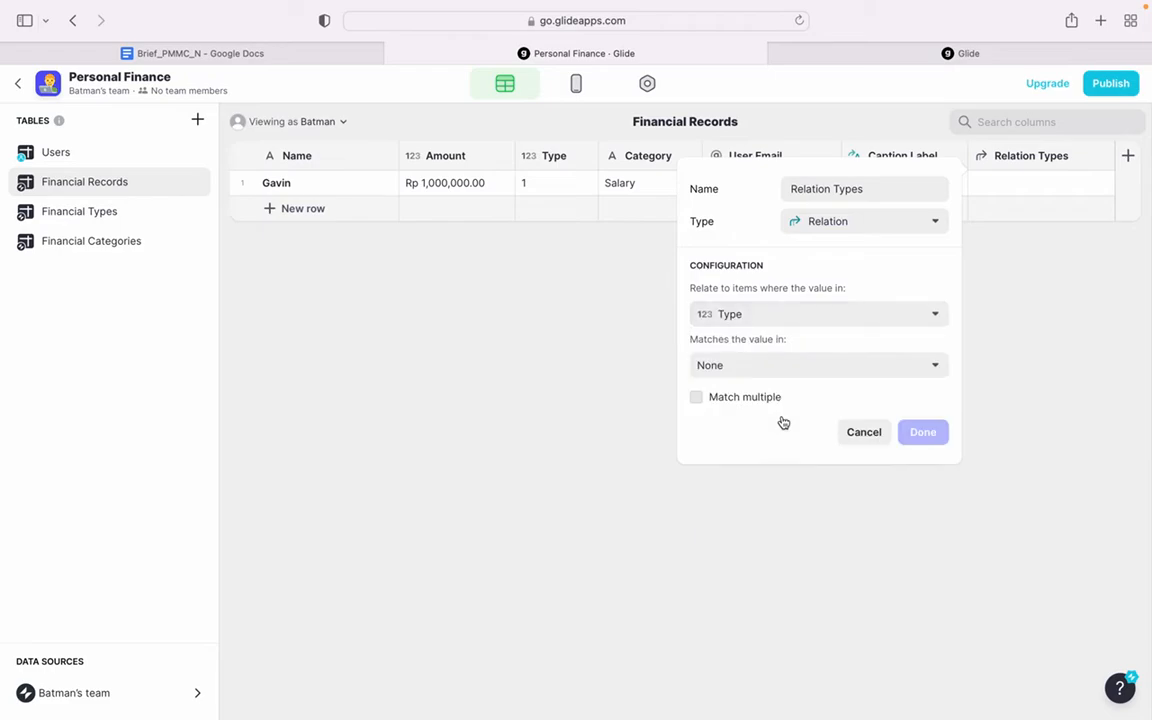
left_click(799, 370)
mouse_move(789, 478)
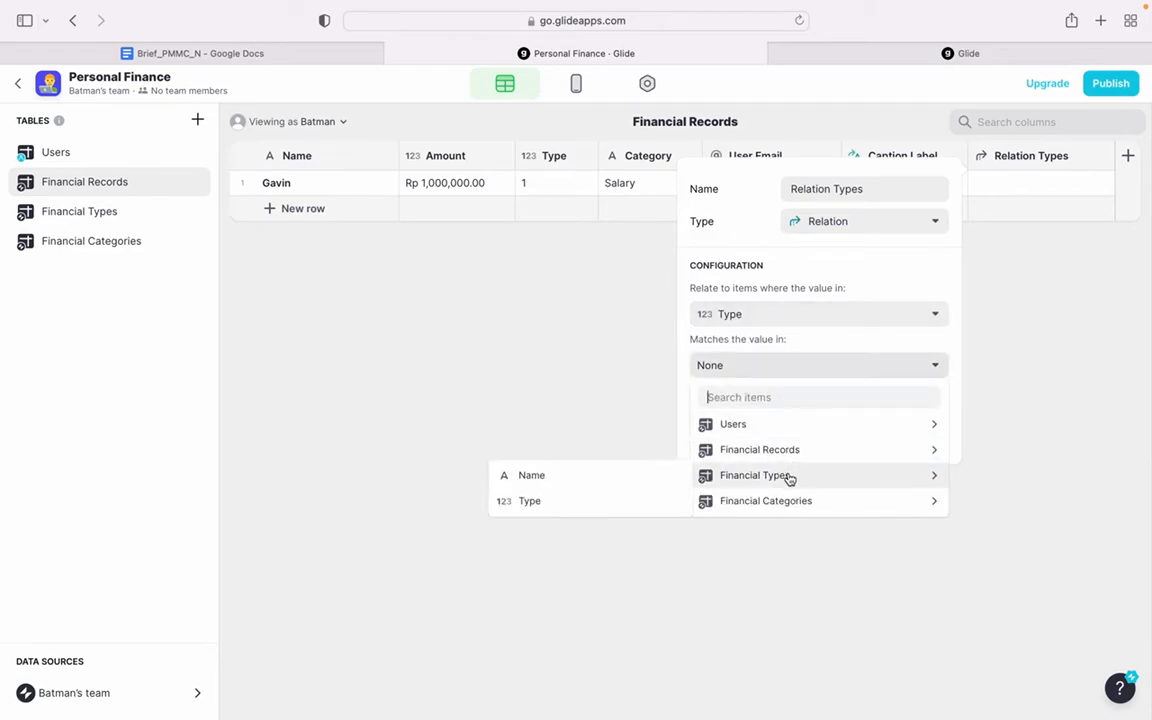
left_click(631, 503)
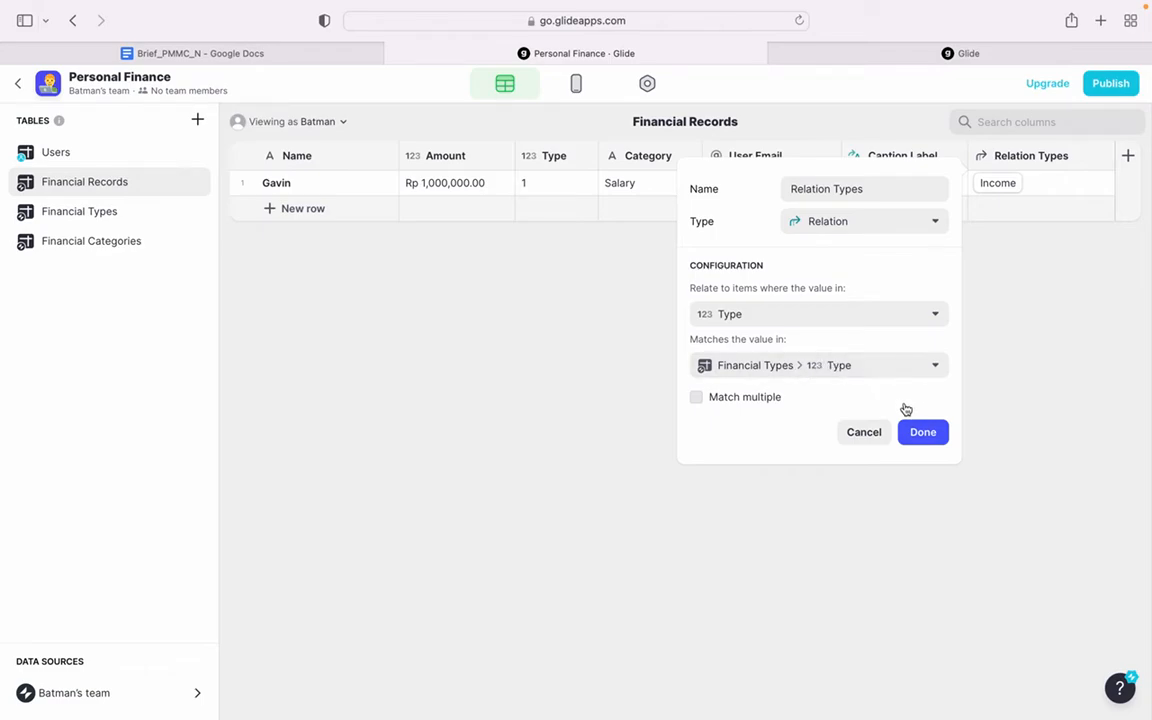
left_click(923, 431)
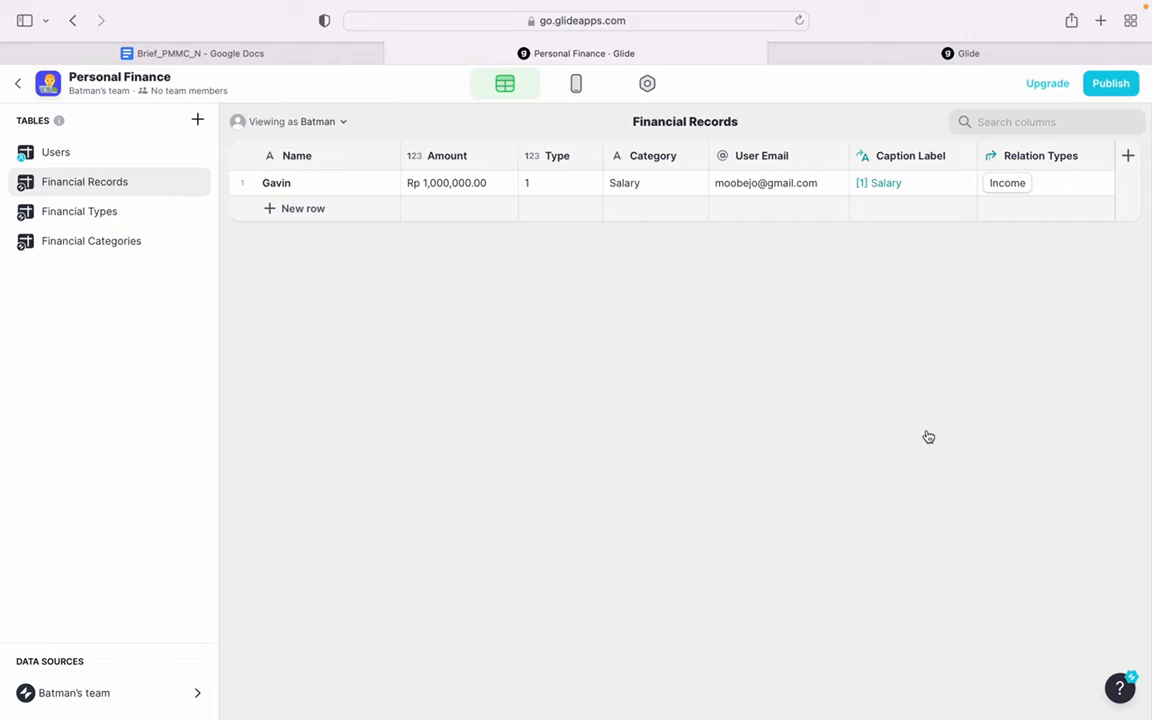
- Add a Lookup column named Type Caption that returns the Name value through the Relation Types column
left_click(1129, 158)
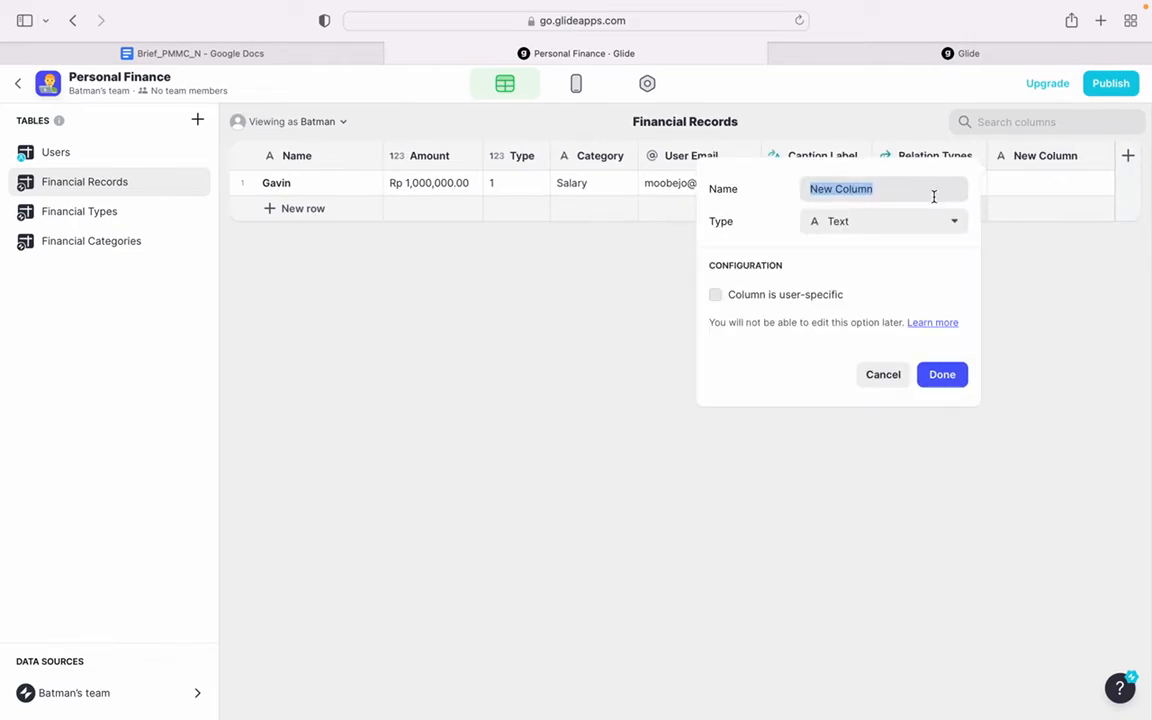
type("Type Caption")
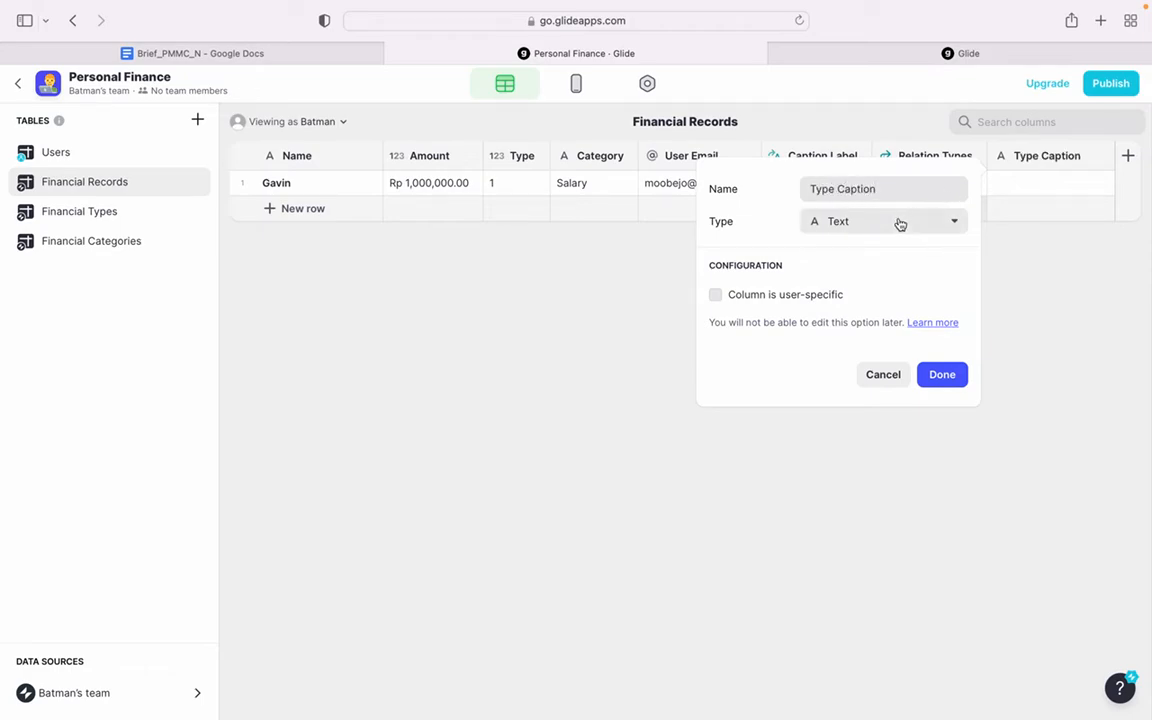
left_click(897, 222)
left_click(869, 595)
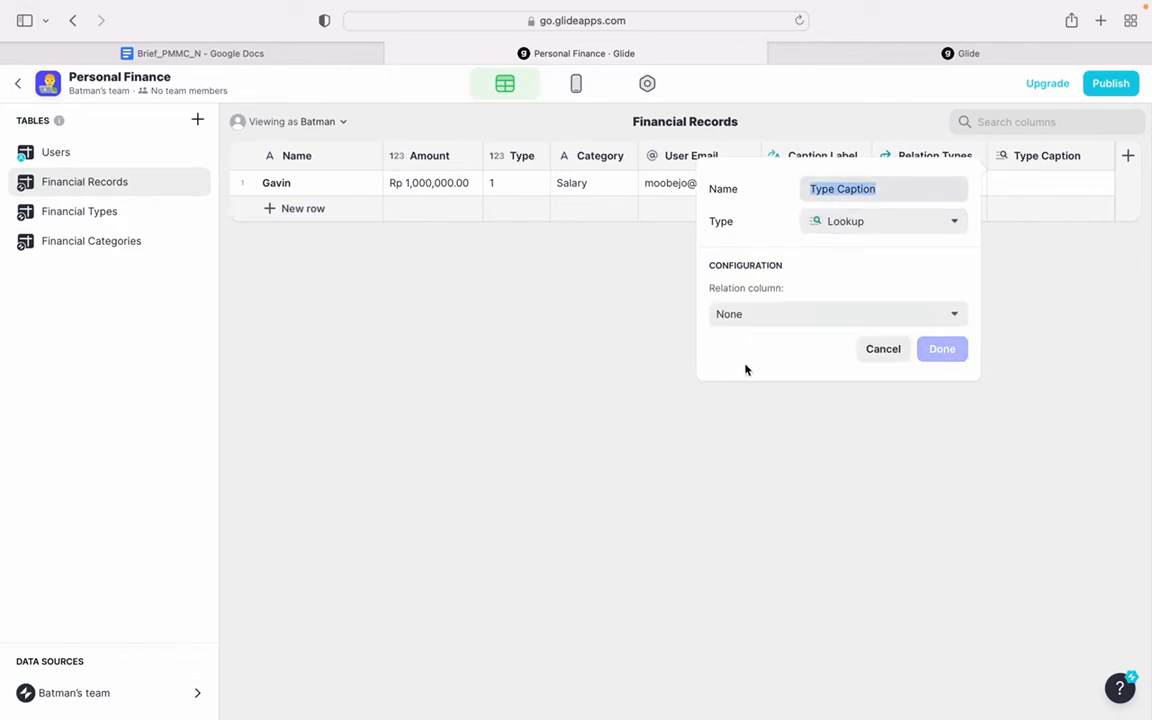
left_click(793, 316)
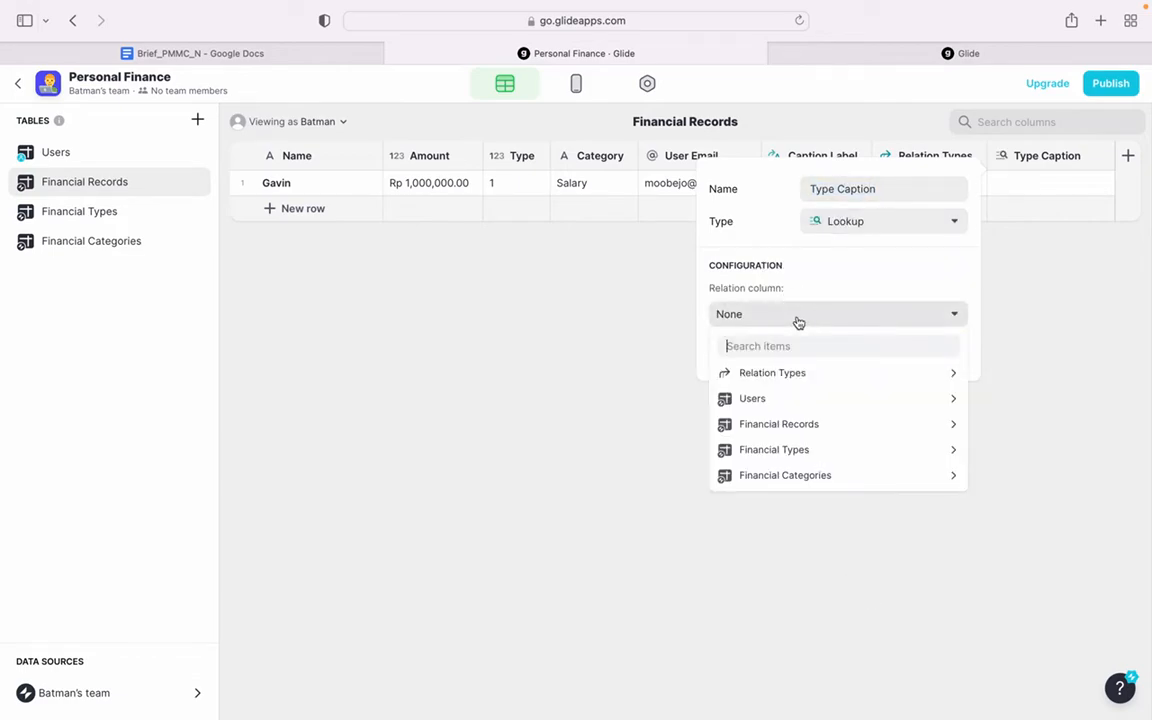
left_click(787, 375)
left_click(613, 377)
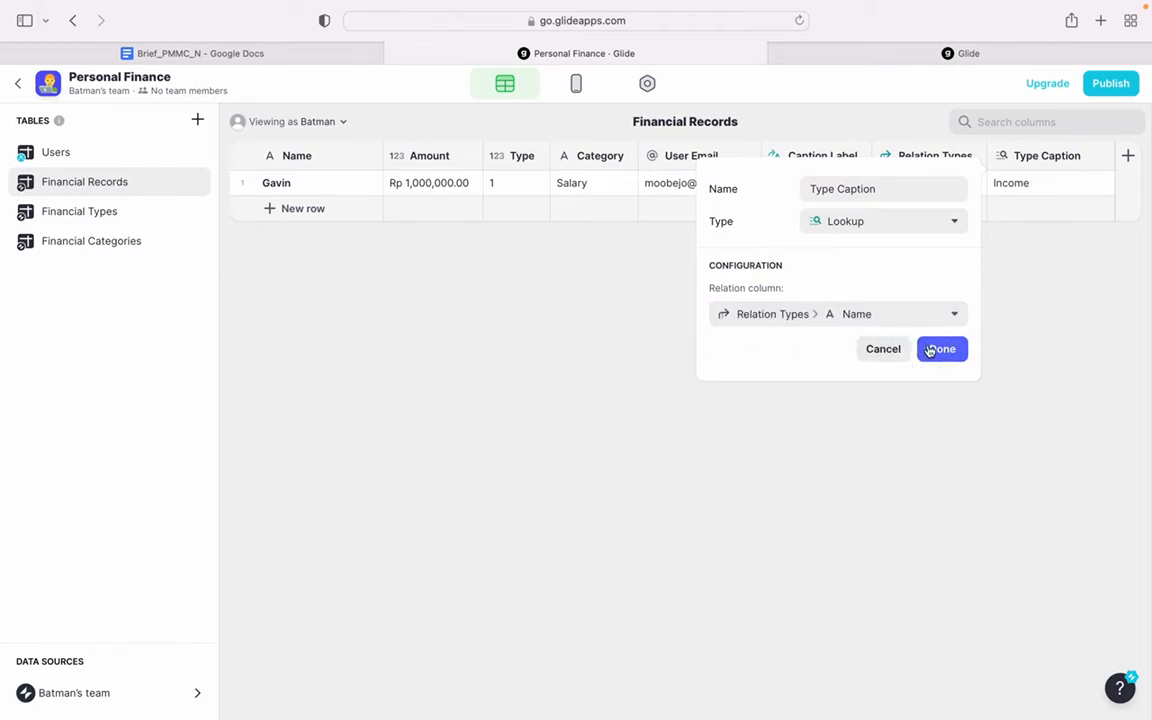
left_click(931, 349)
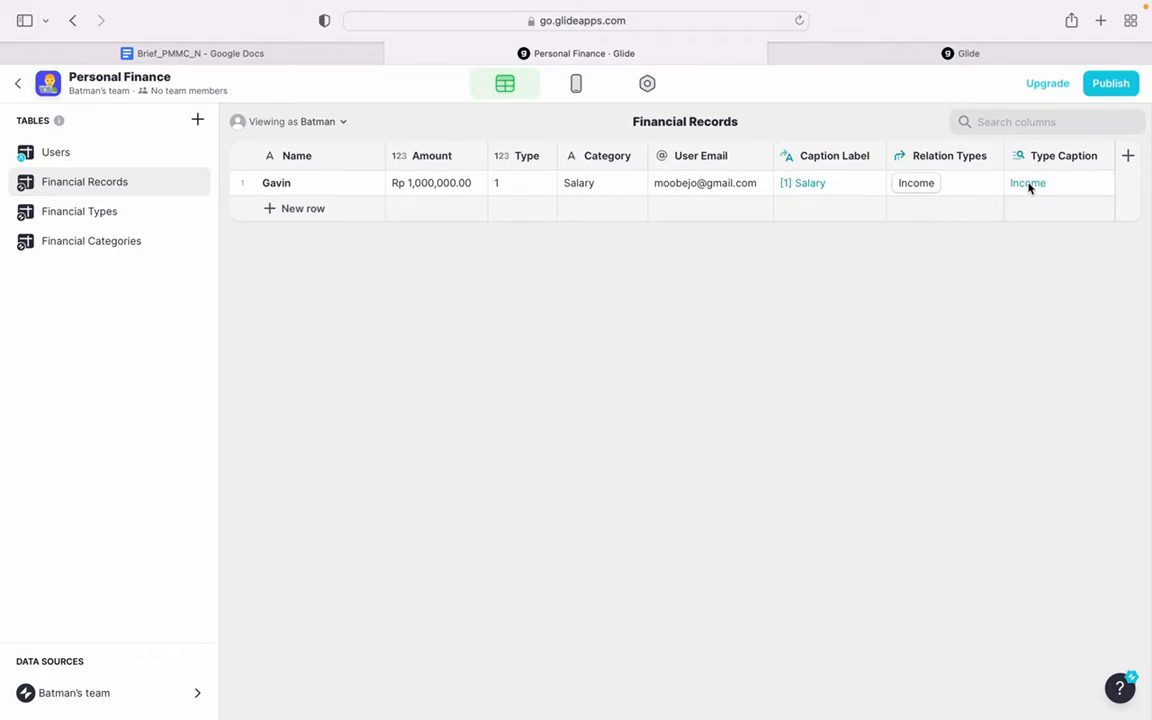
- Edit the Caption Label template column so the T placeholder is replaced by the Type Caption value
left_click(874, 155)
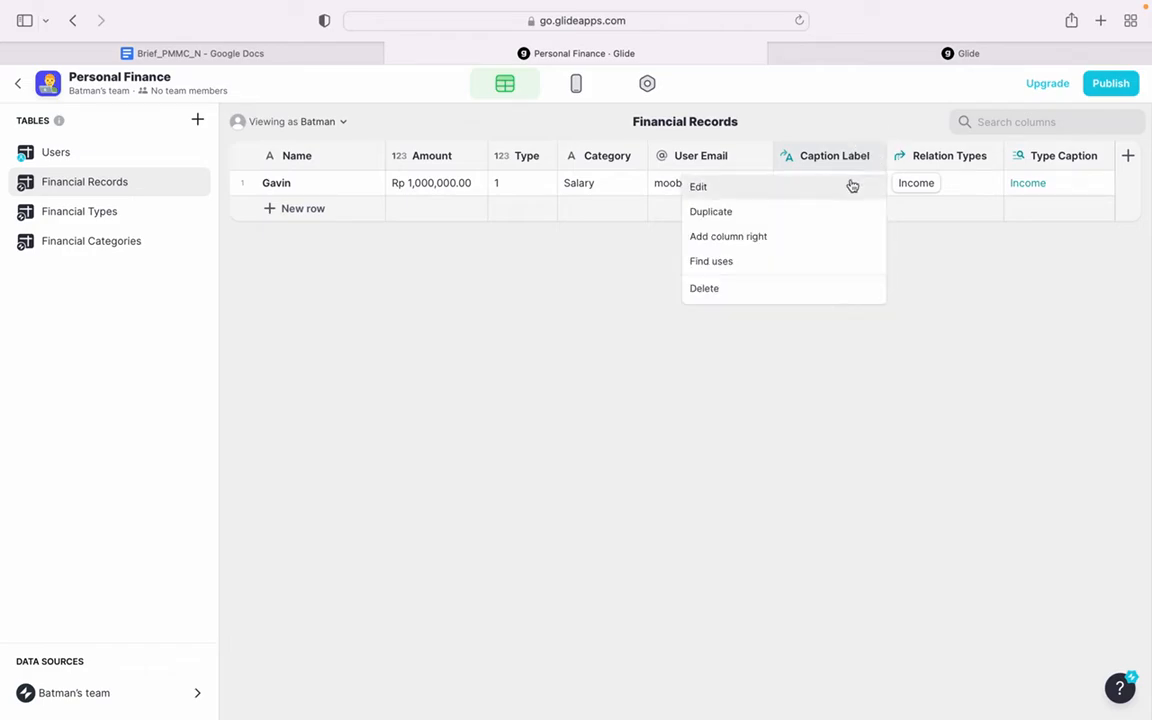
left_click(848, 187)
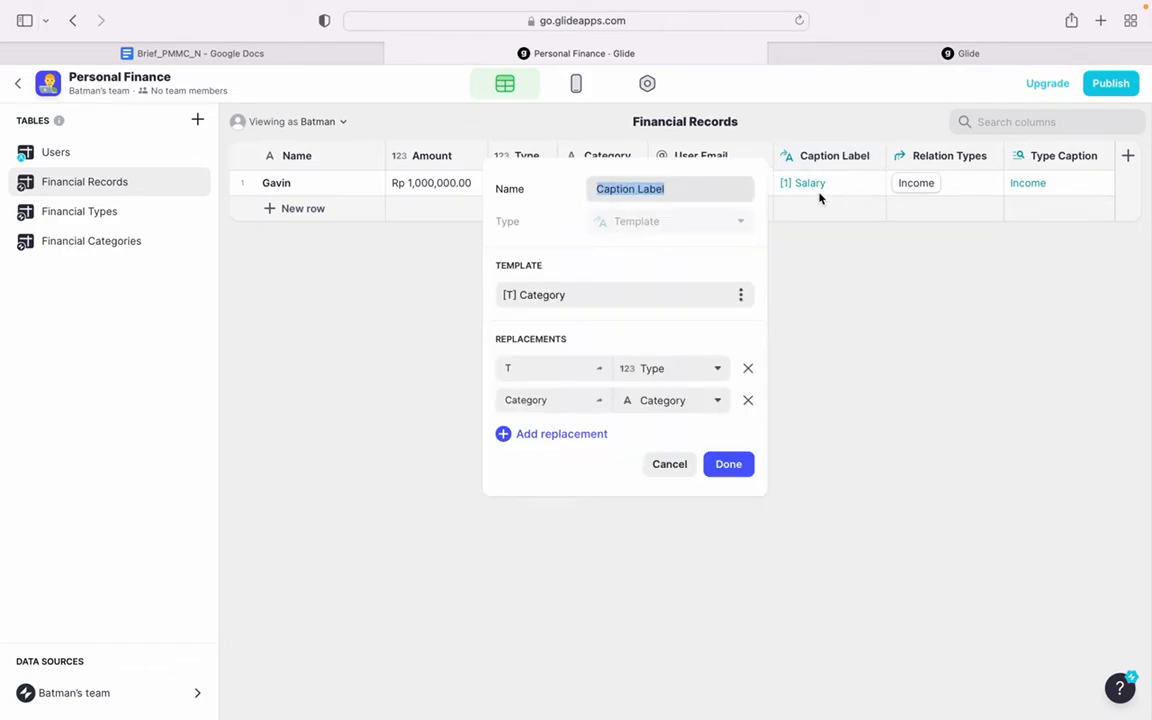
left_click(510, 296)
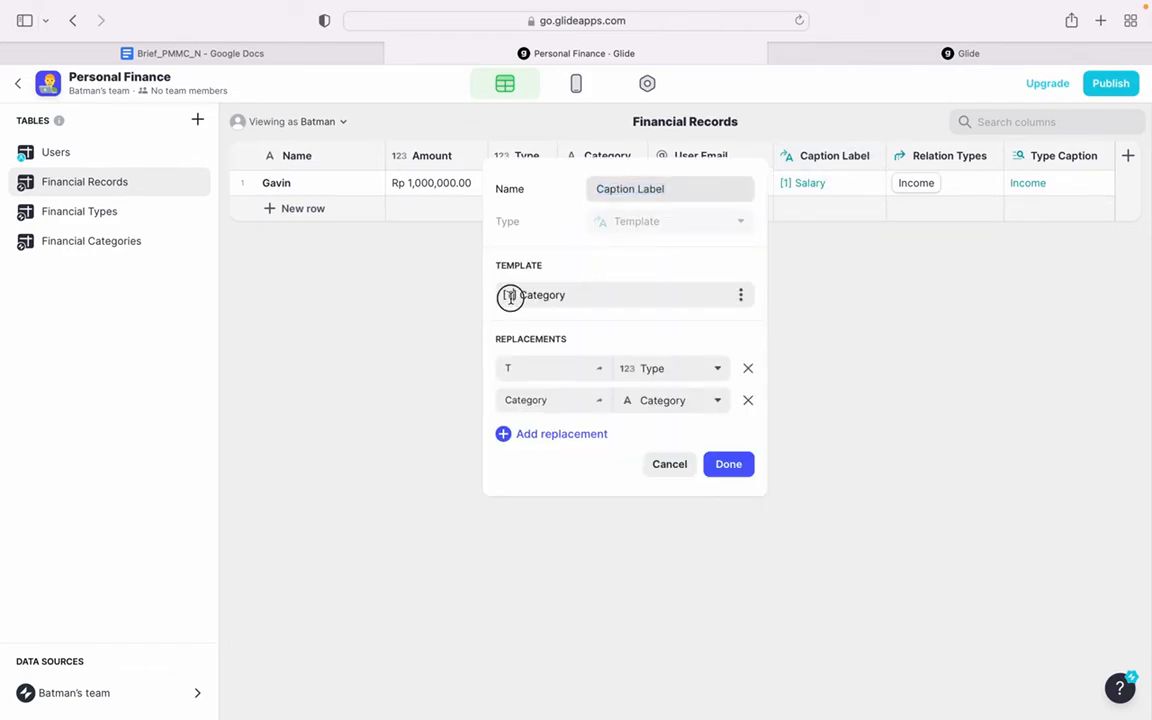
left_click(702, 368)
scroll(625, 697, "down", 1)
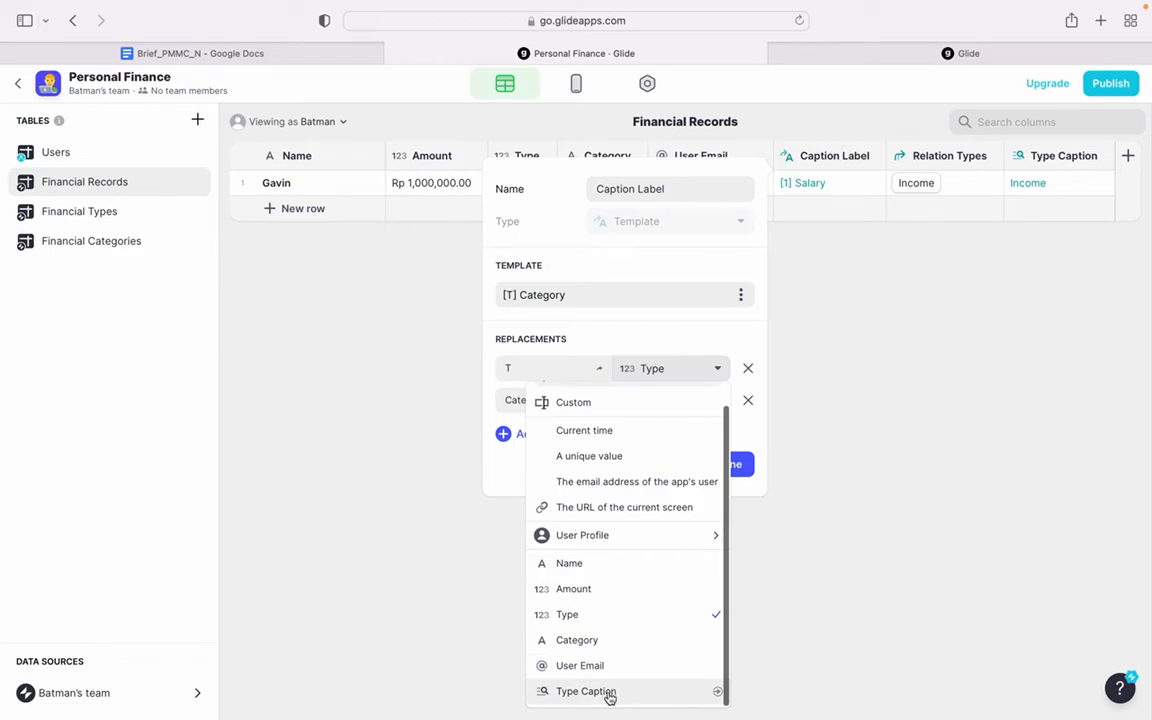
left_click(641, 689)
left_click(728, 464)
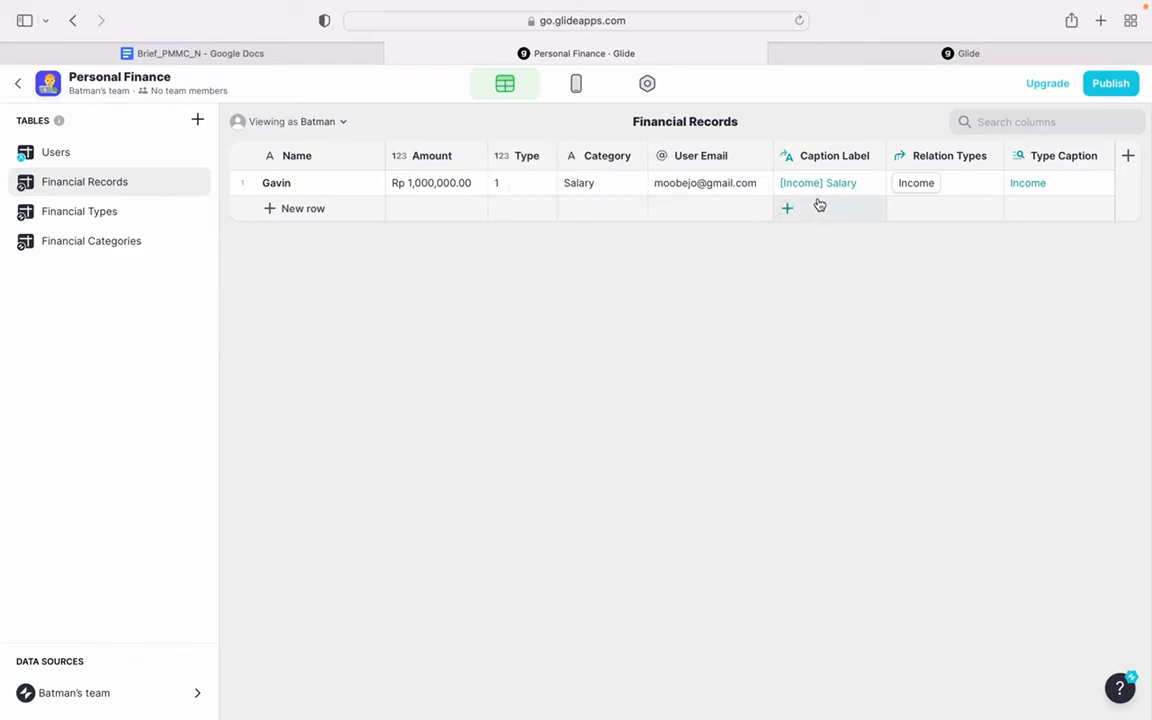
- Set the caption of the All Records list in the app layout to the Caption Label column
left_click(572, 83)
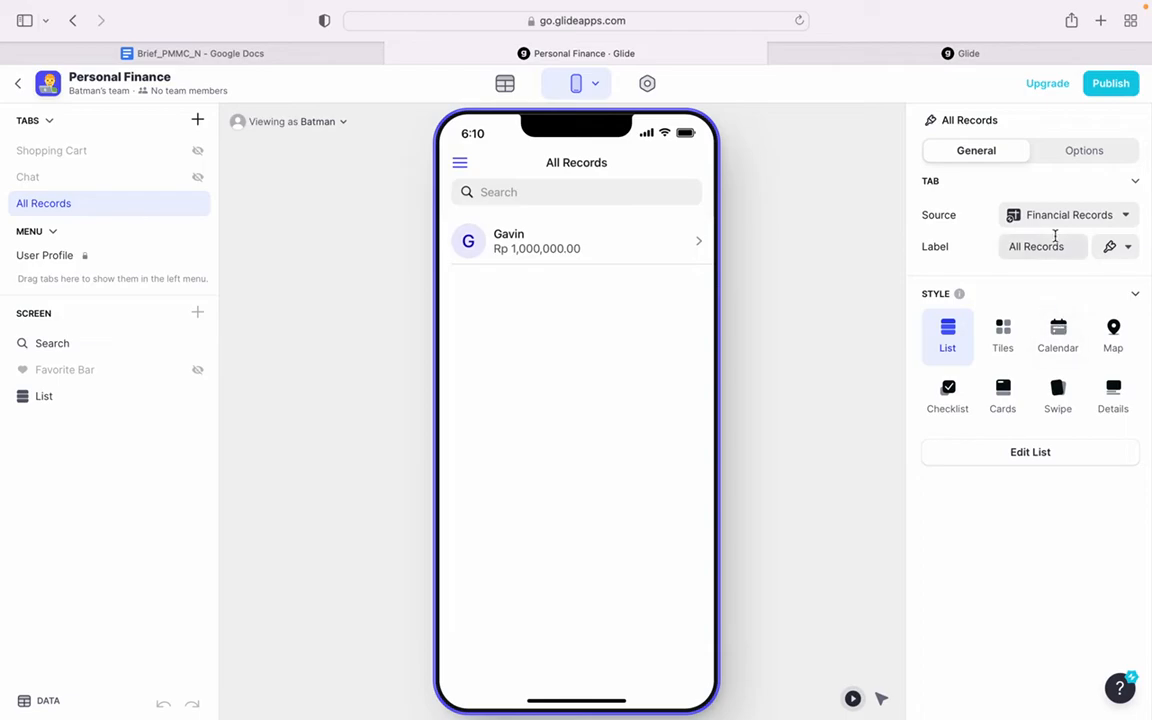
left_click(1003, 451)
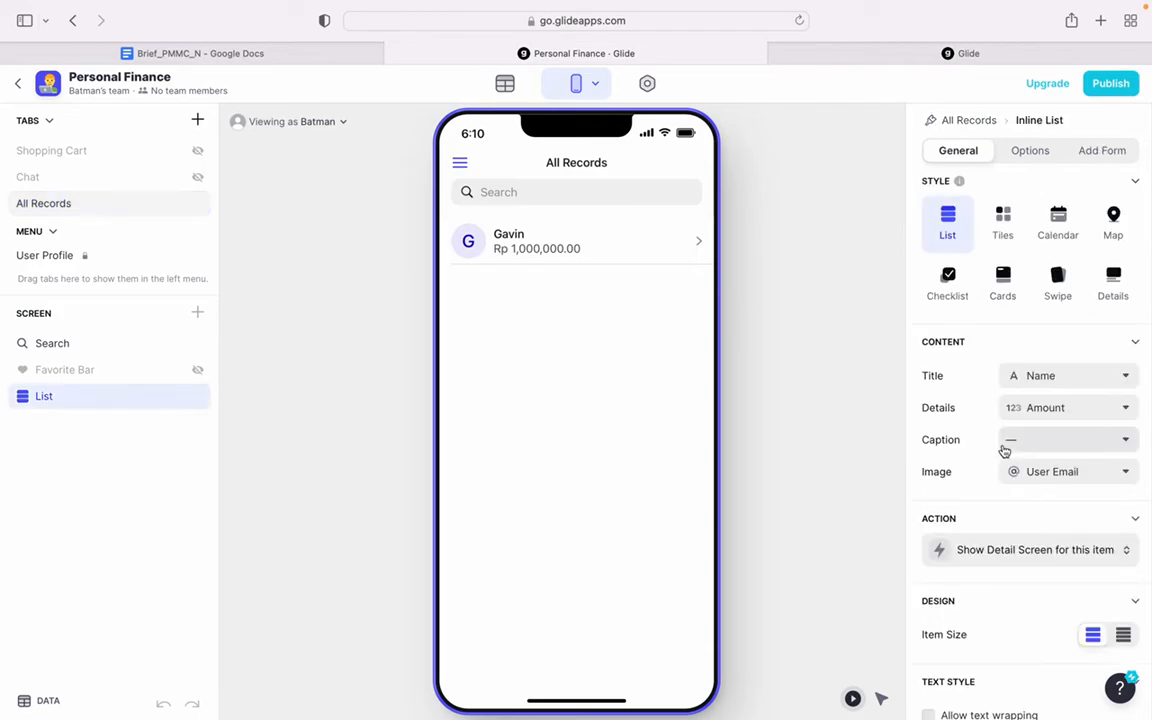
left_click(1038, 443)
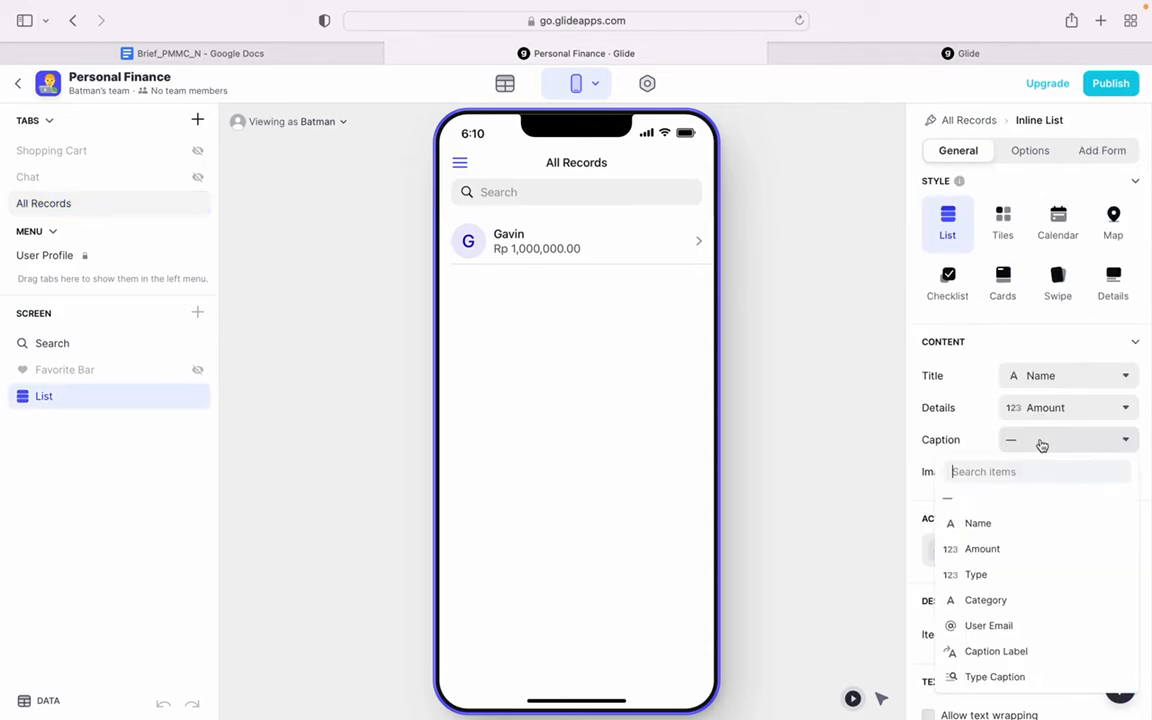
left_click(1047, 659)
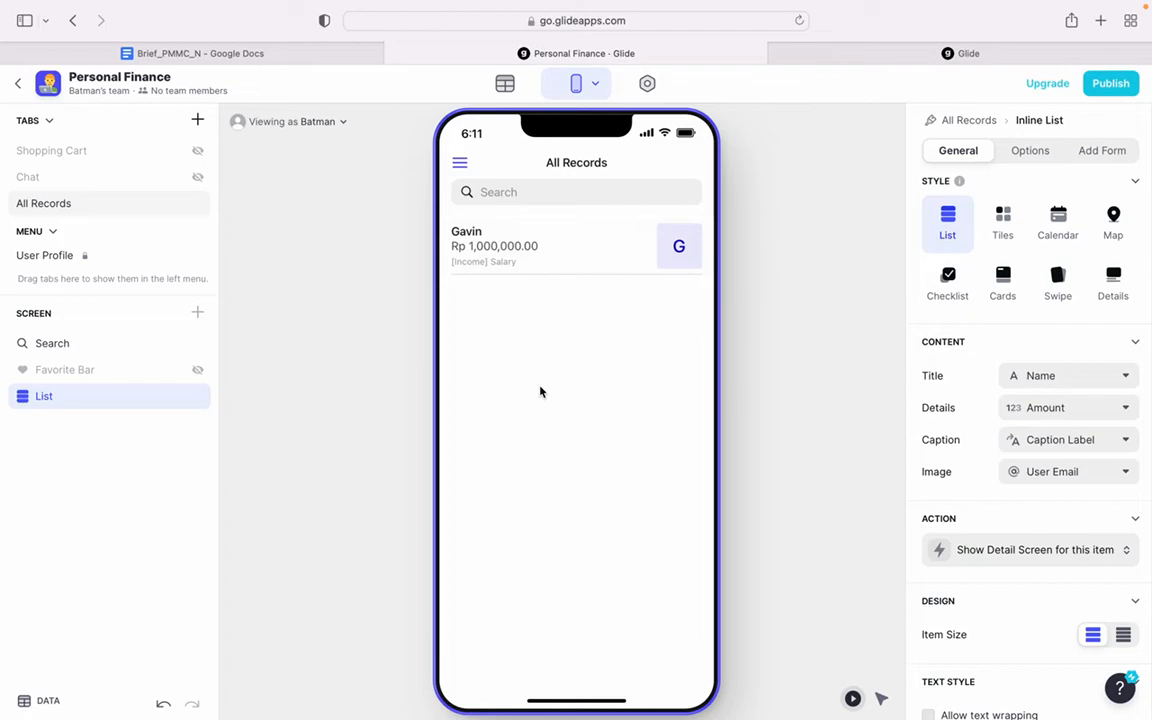
- Allow users to add items to the All Records list and remove the default Name entry from its add form
left_click(1094, 158)
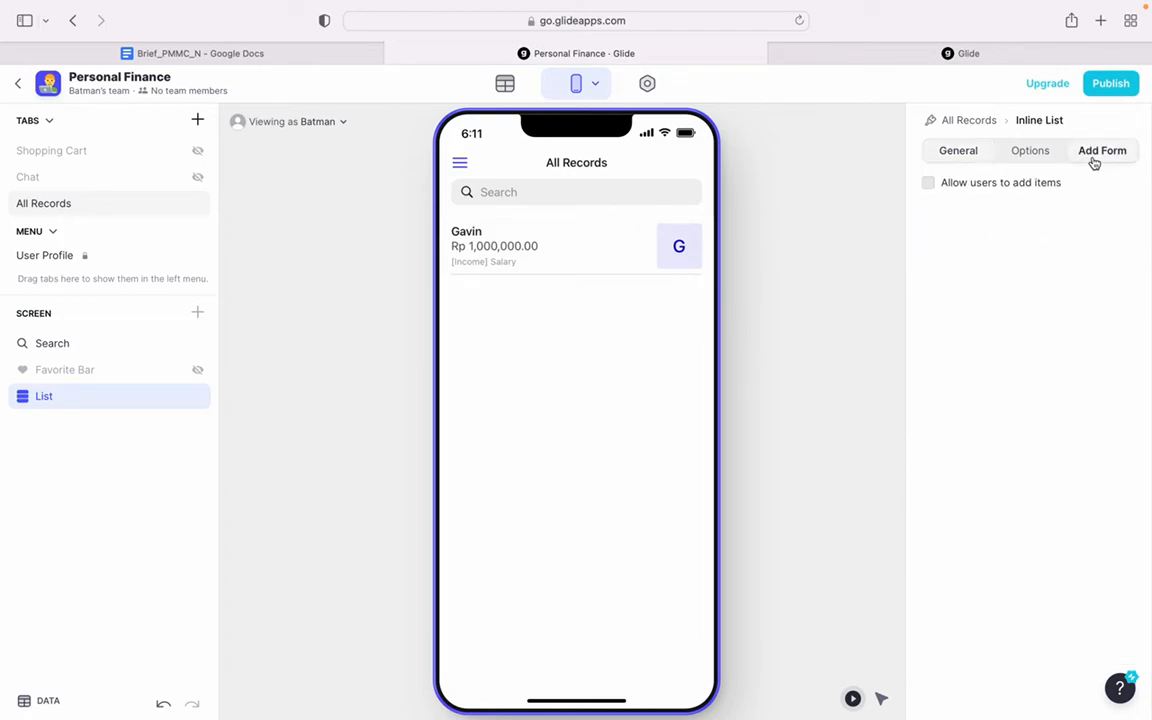
left_click(1003, 184)
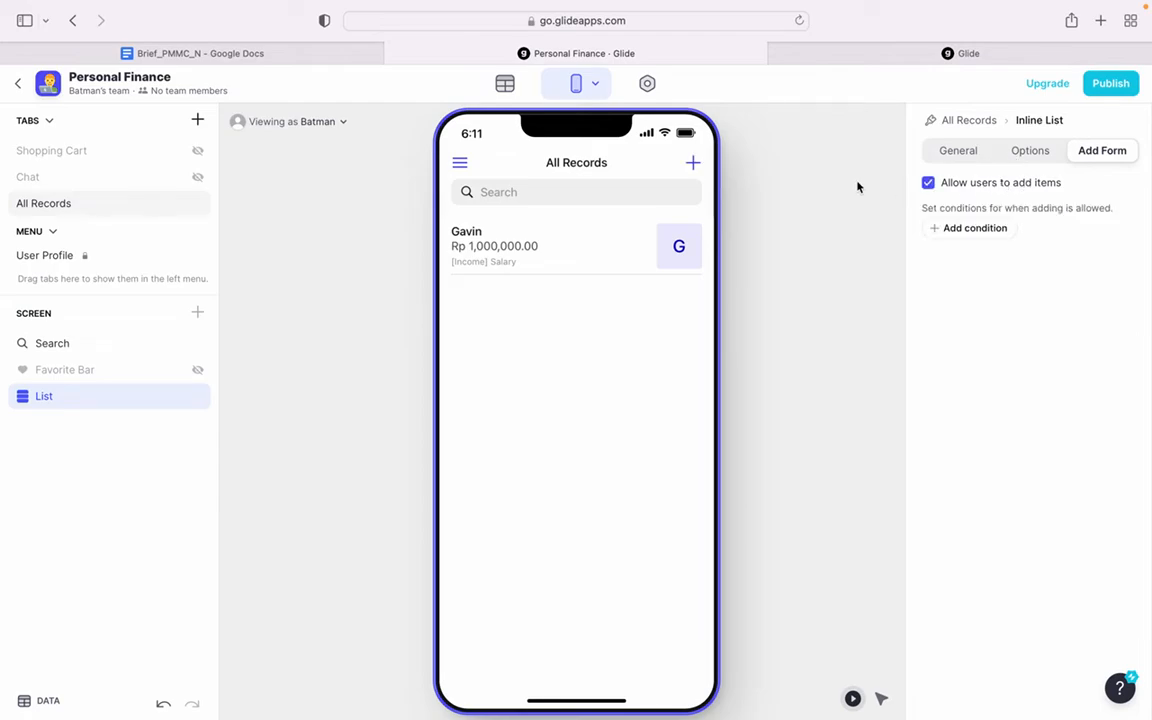
left_click(694, 164)
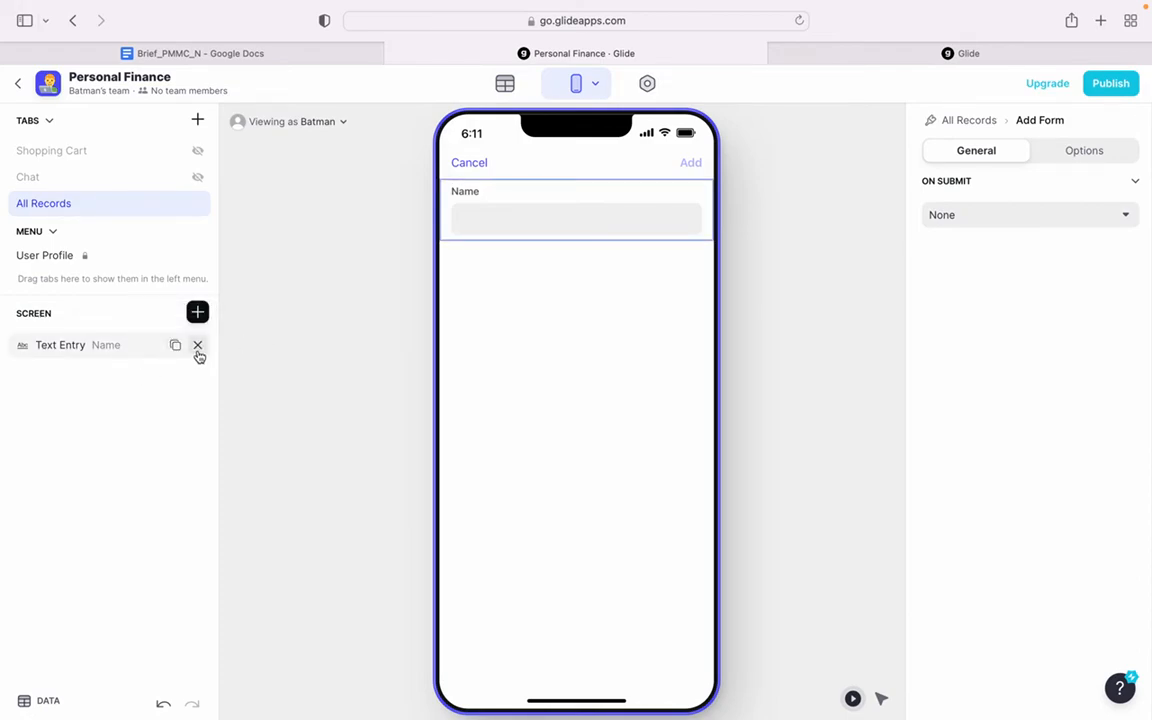
left_click(198, 346)
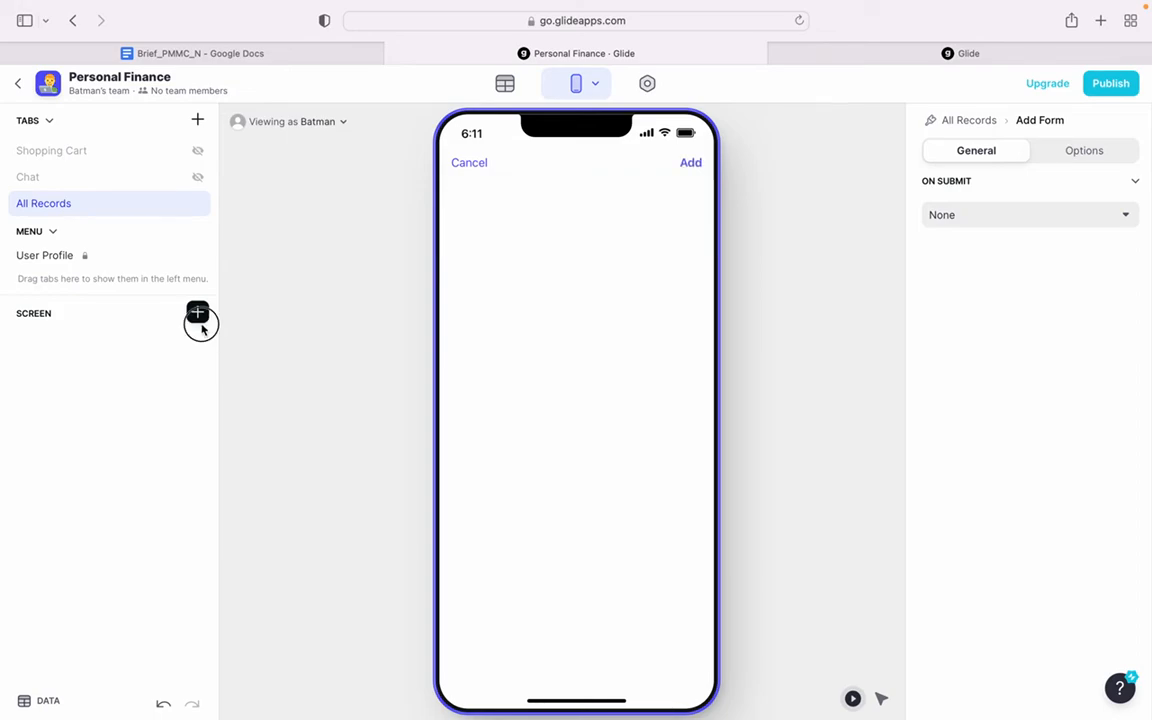
- Insert a Text component into the add form with the content "Tambahkan Record Baru"
left_click(198, 313)
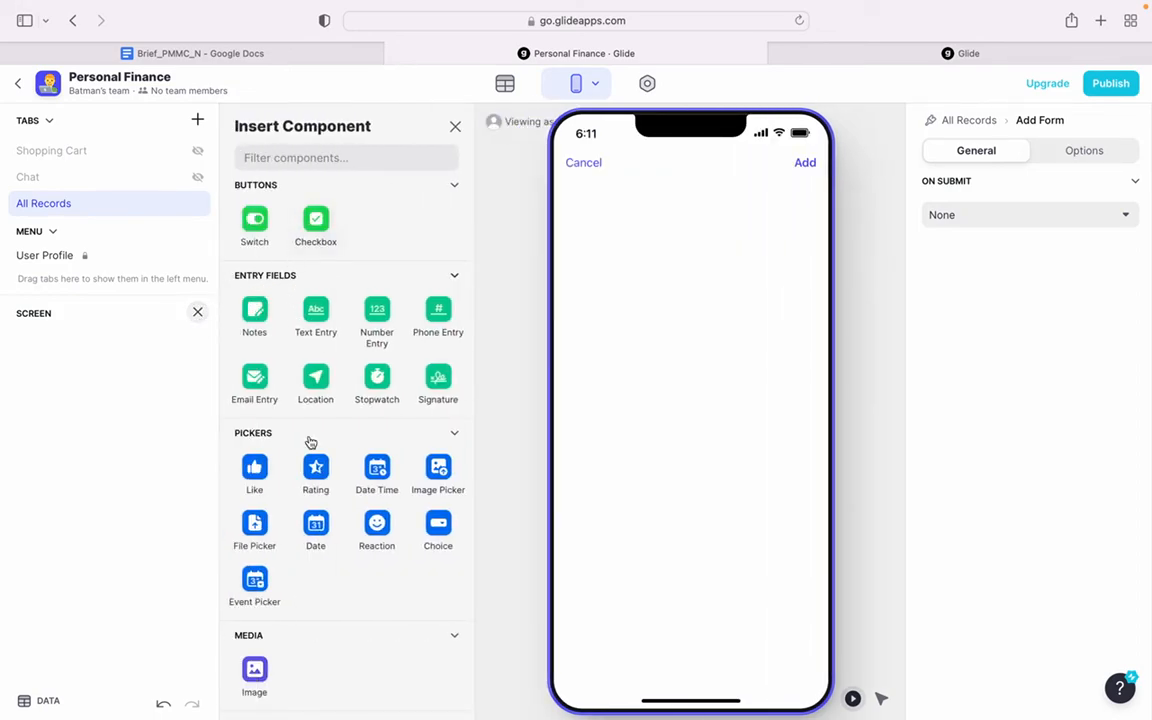
scroll(310, 560, "down", 5)
scroll(312, 550, "up", 1)
left_click(383, 500)
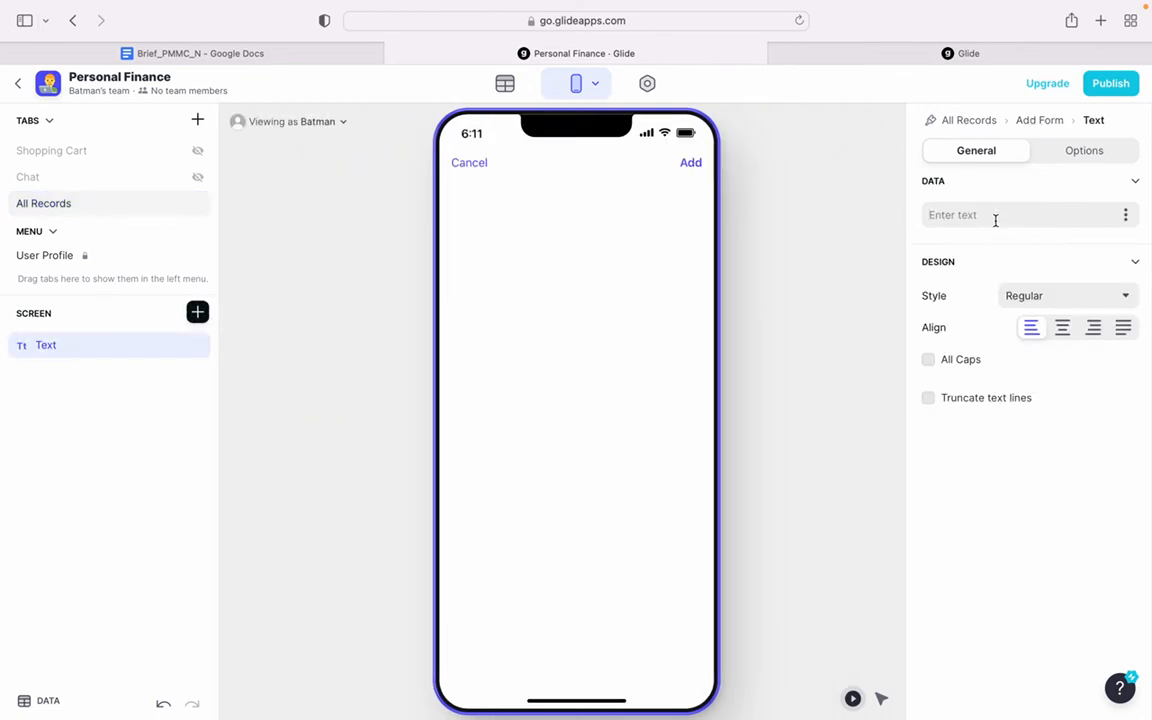
type("Tambahan")
key("BackSpace")
type("kan Re")
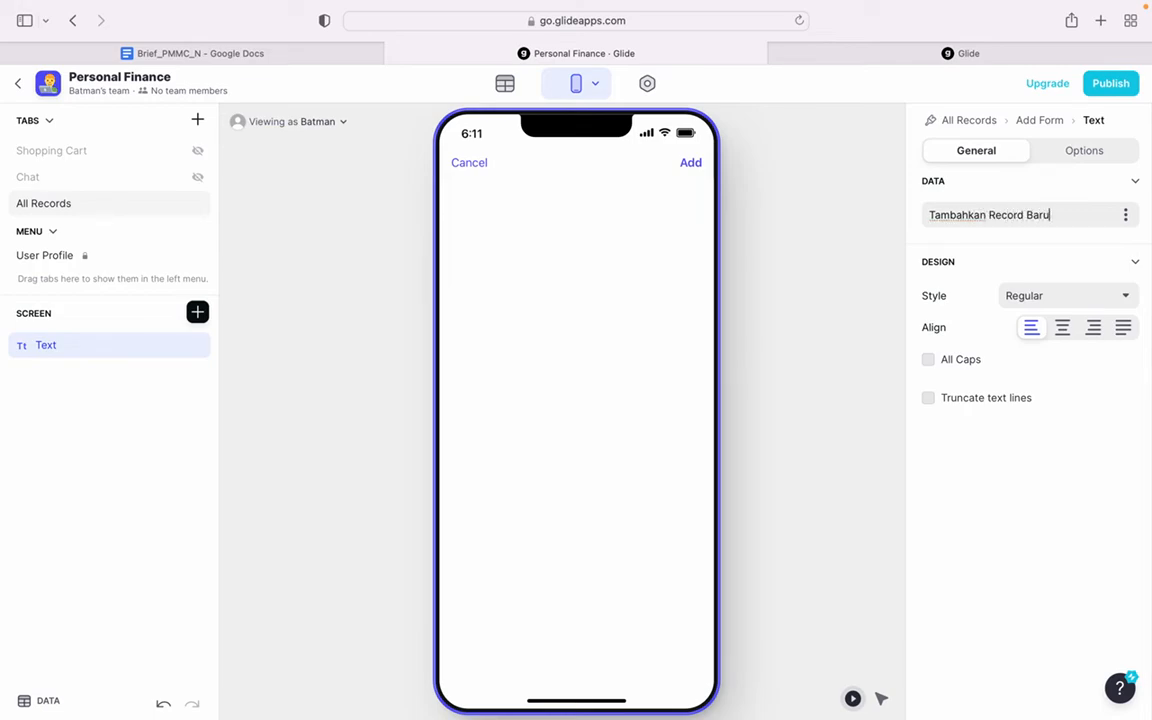
type("cord Baru")
- Center the add form's heading text and set its style to Large
left_click(1062, 327)
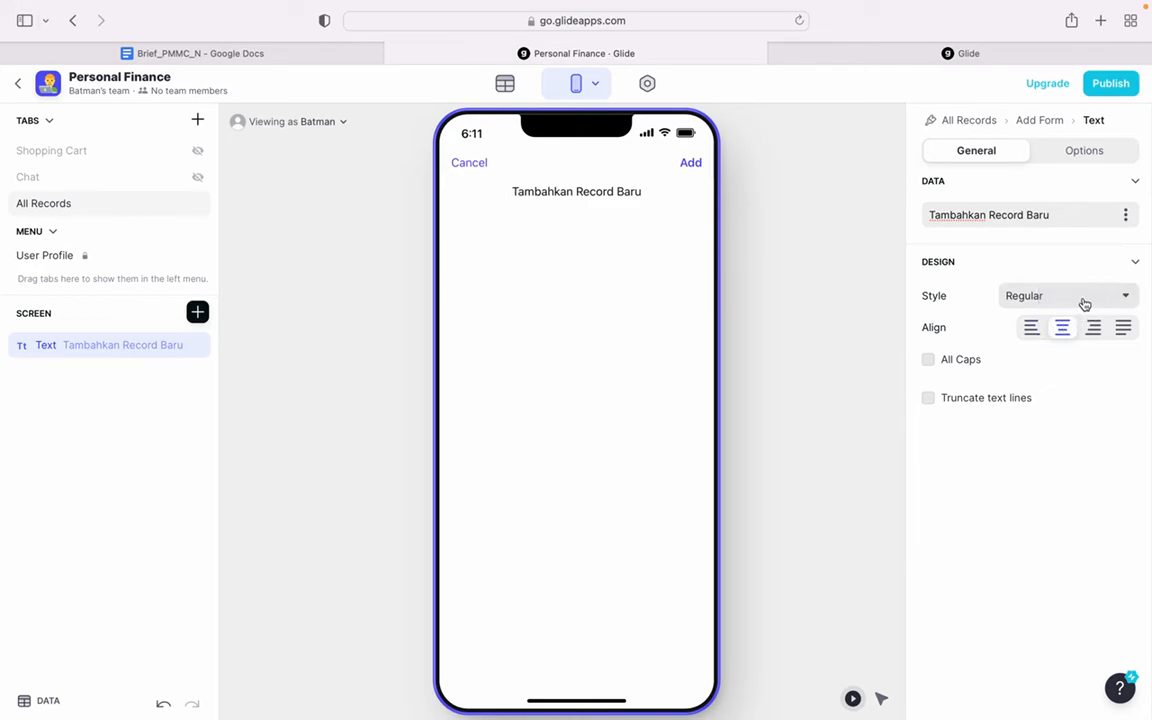
left_click(1084, 303)
left_click(1020, 404)
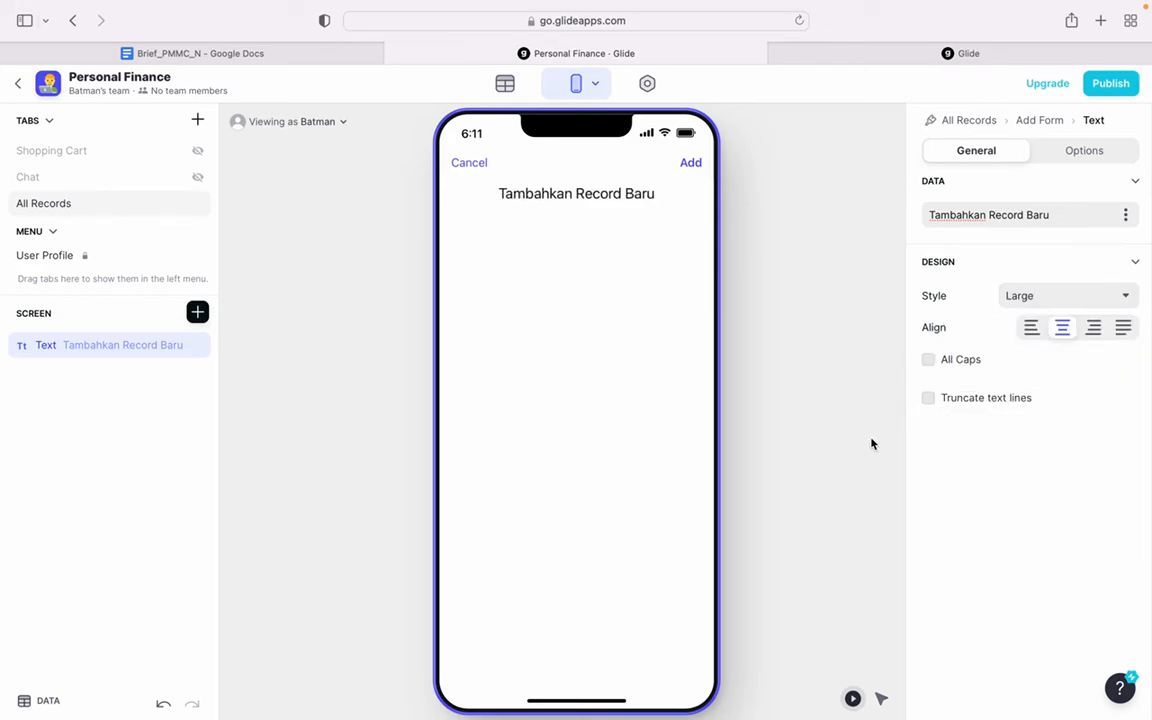
left_click(237, 355)
- Insert a Text Entry component below the heading in the add form and link it to the Name column
left_click(197, 311)
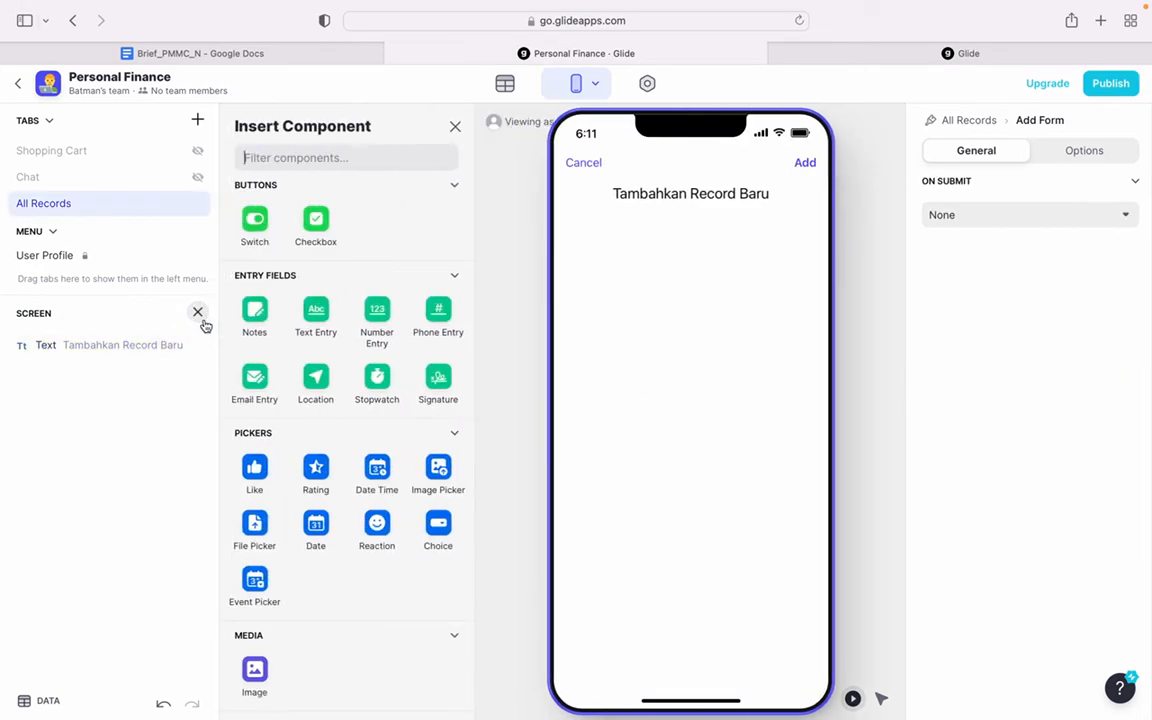
scroll(300, 628, "down", 3)
scroll(300, 628, "up", 2)
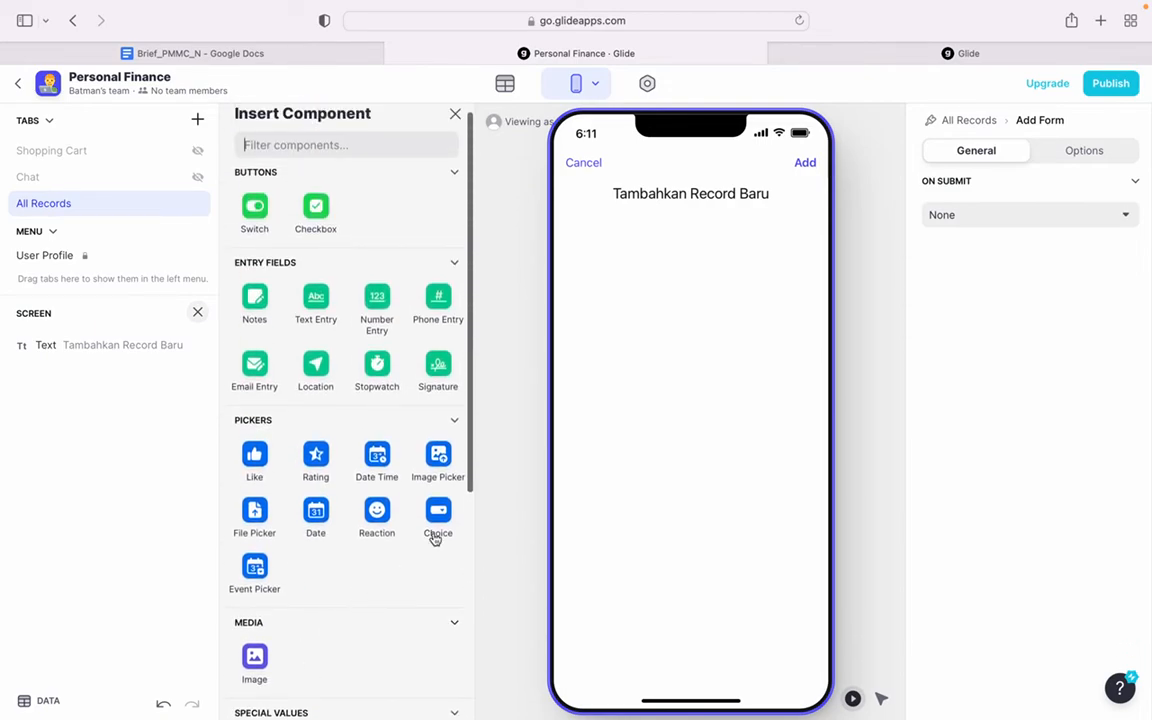
left_click(316, 298)
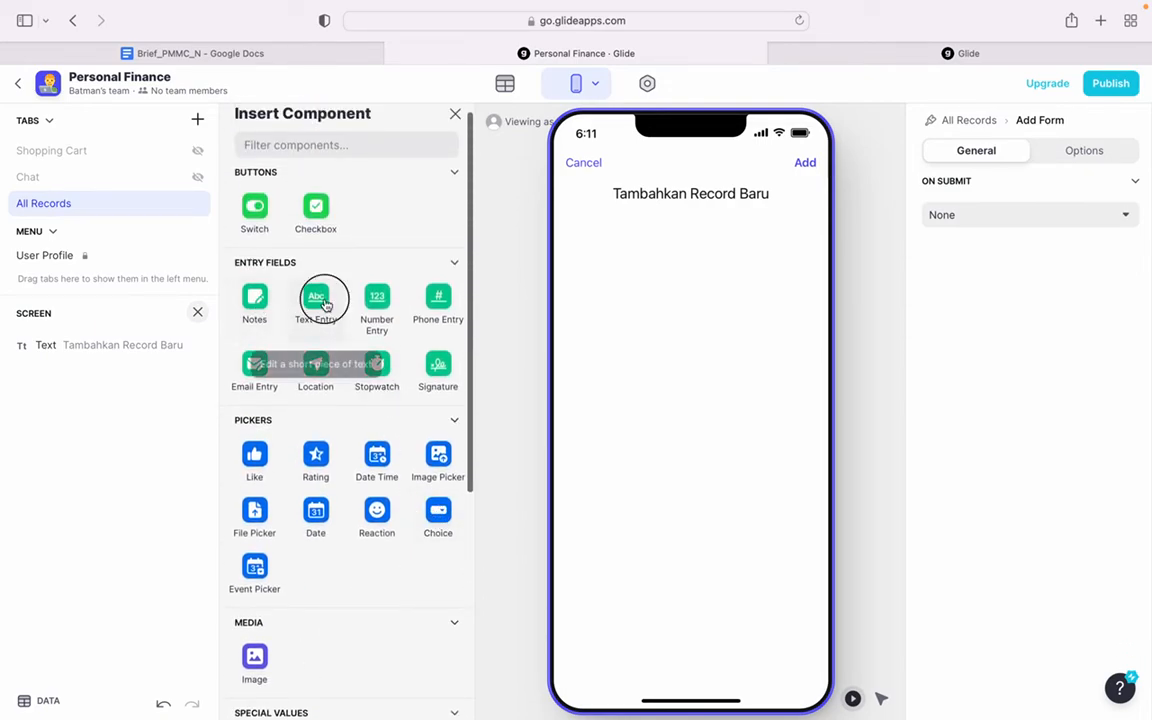
left_click(1078, 216)
left_click(1012, 273)
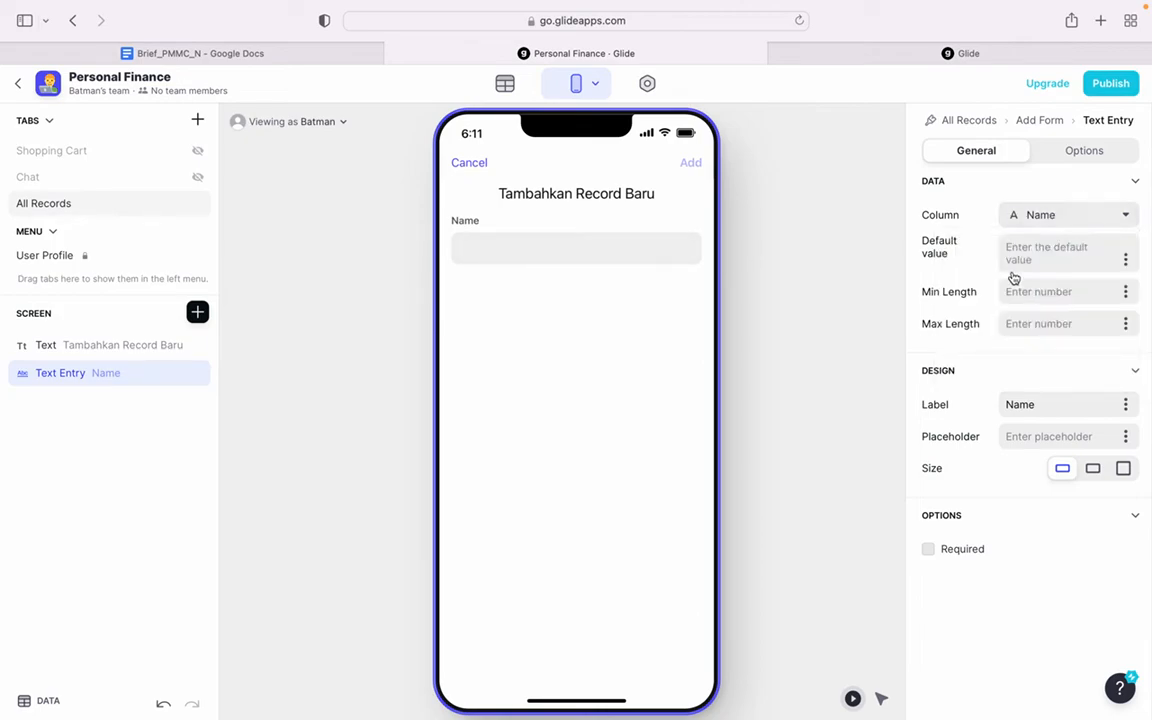
- Label the add form's text entry "Isi Dengan Title Record" and make it required
double_click(1045, 407)
type("Tamba")
key("BackSpace")
key("BackSpace")
key("BackSpace")
key("BackSpace")
type("Isi Dengan T")
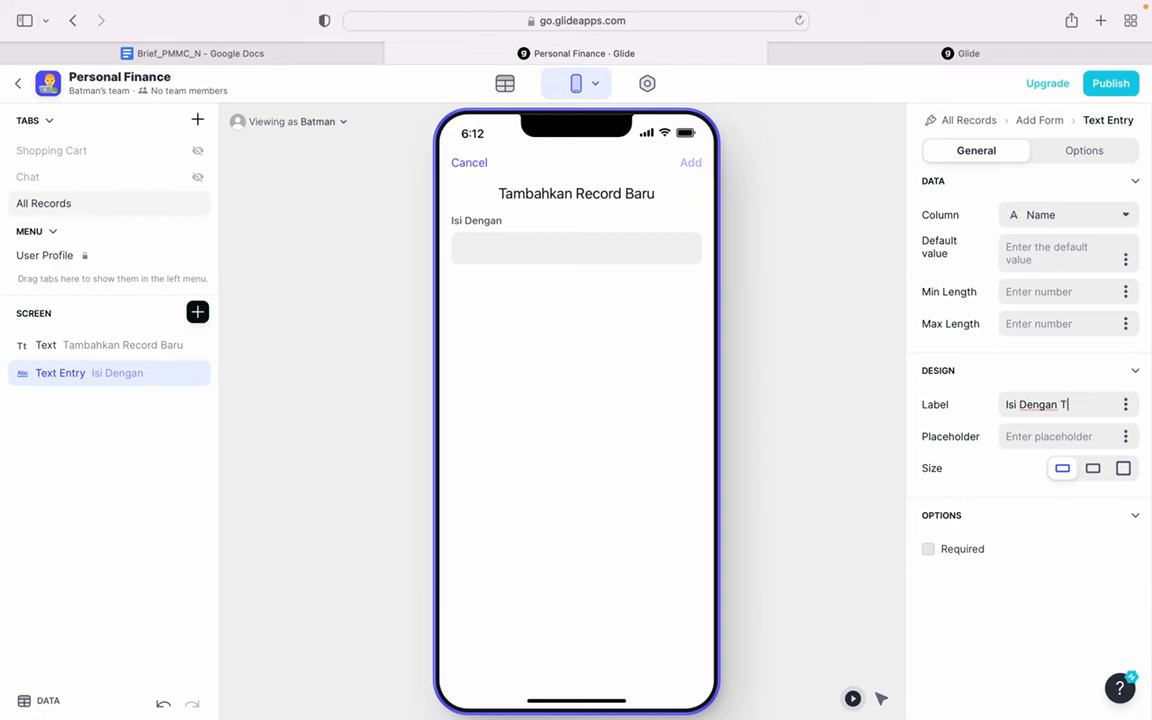
type("itle Records")
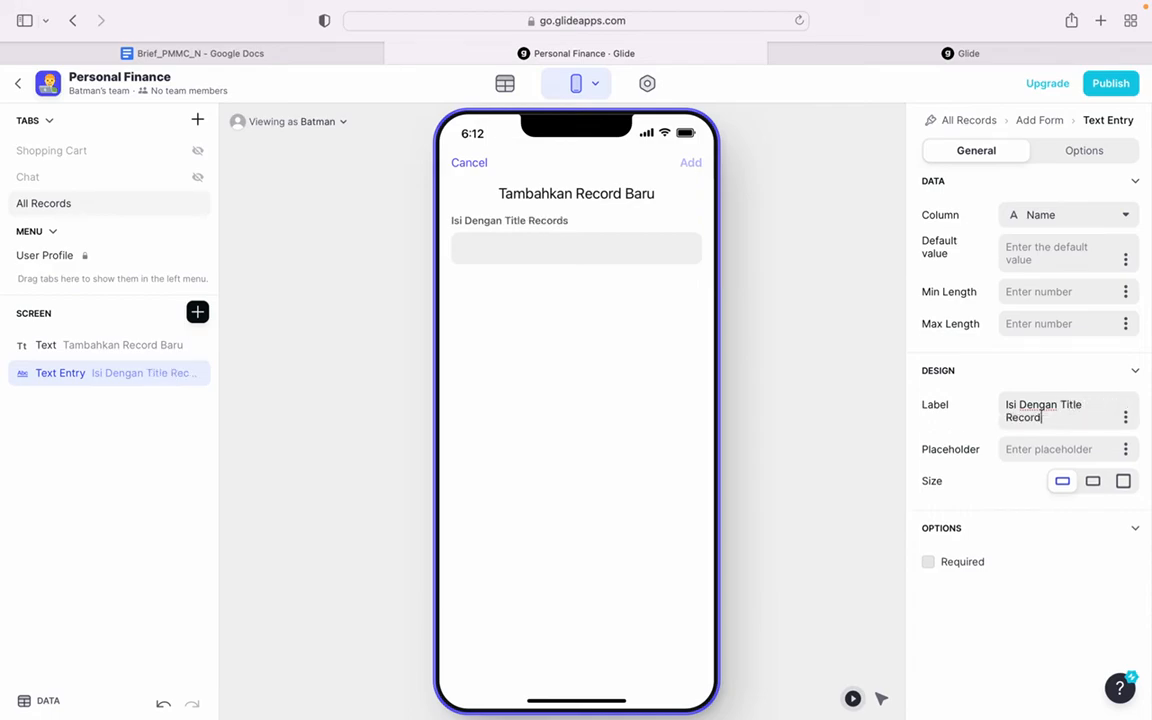
left_click(968, 565)
left_click(818, 537)
- Insert a Number Entry component into the add form and link it to the Amount column
left_click(196, 316)
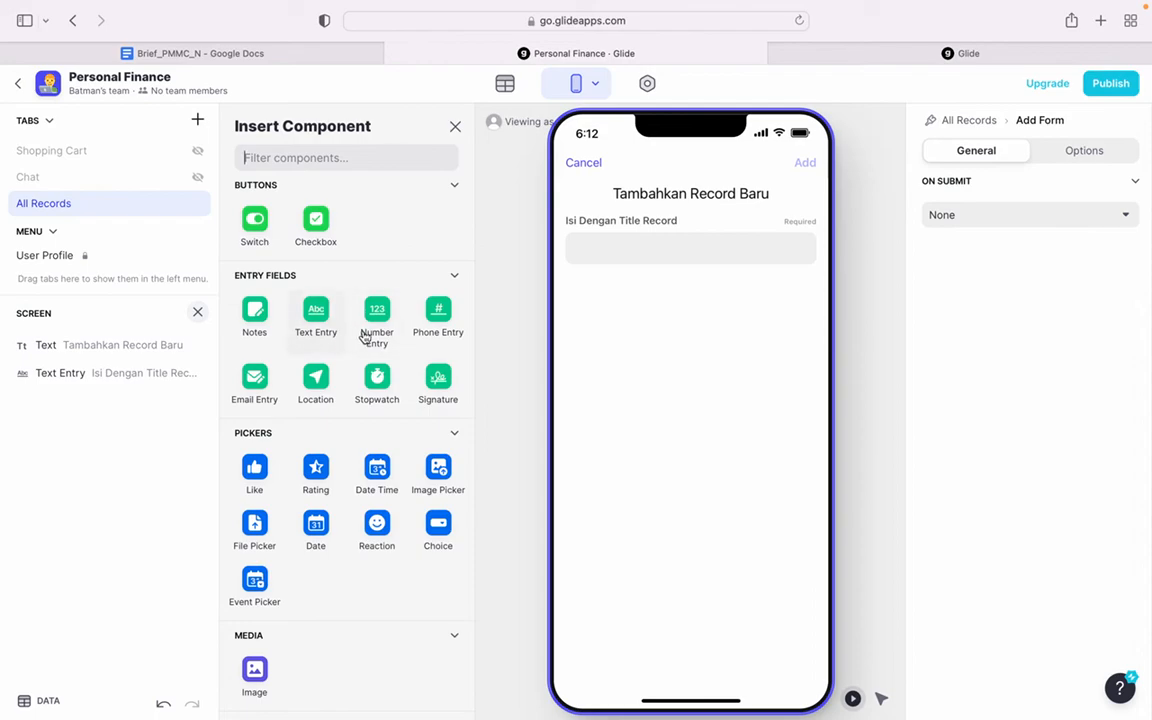
left_click(376, 318)
left_click(1100, 215)
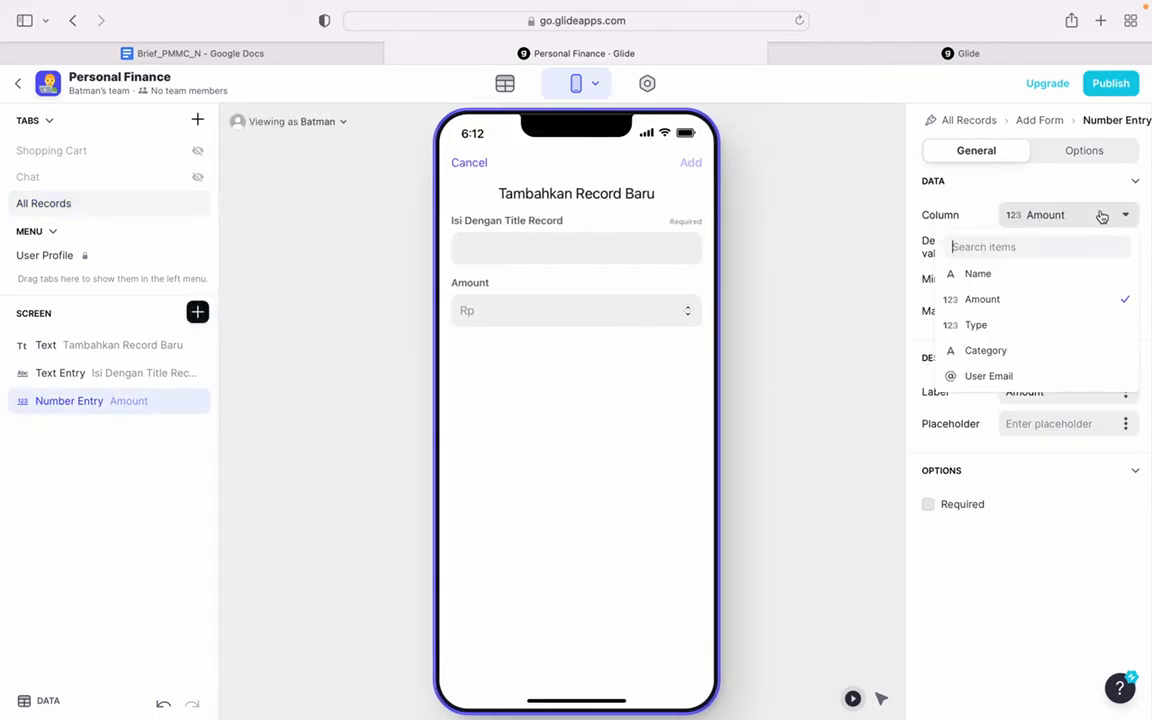
left_click(1026, 299)
- Label the number entry "Isi Dengan Amount" and make it required
left_click_drag(1061, 387, 1000, 391)
type("Isi")
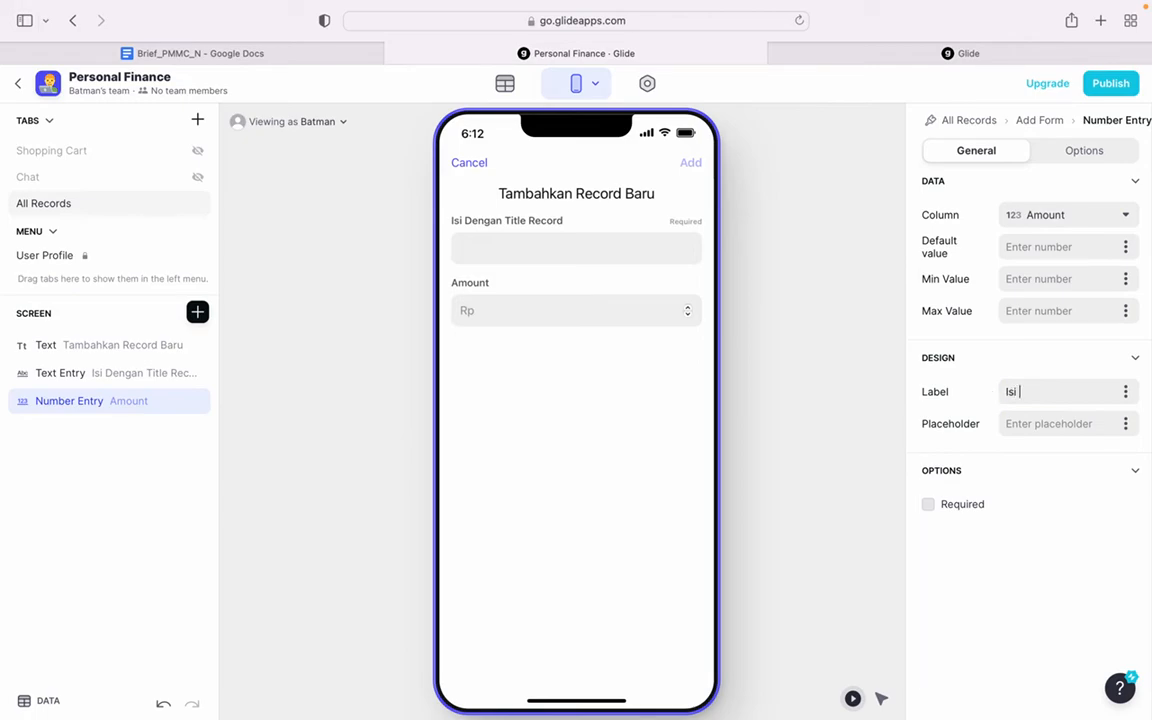
type(" Dengan Amopunt")
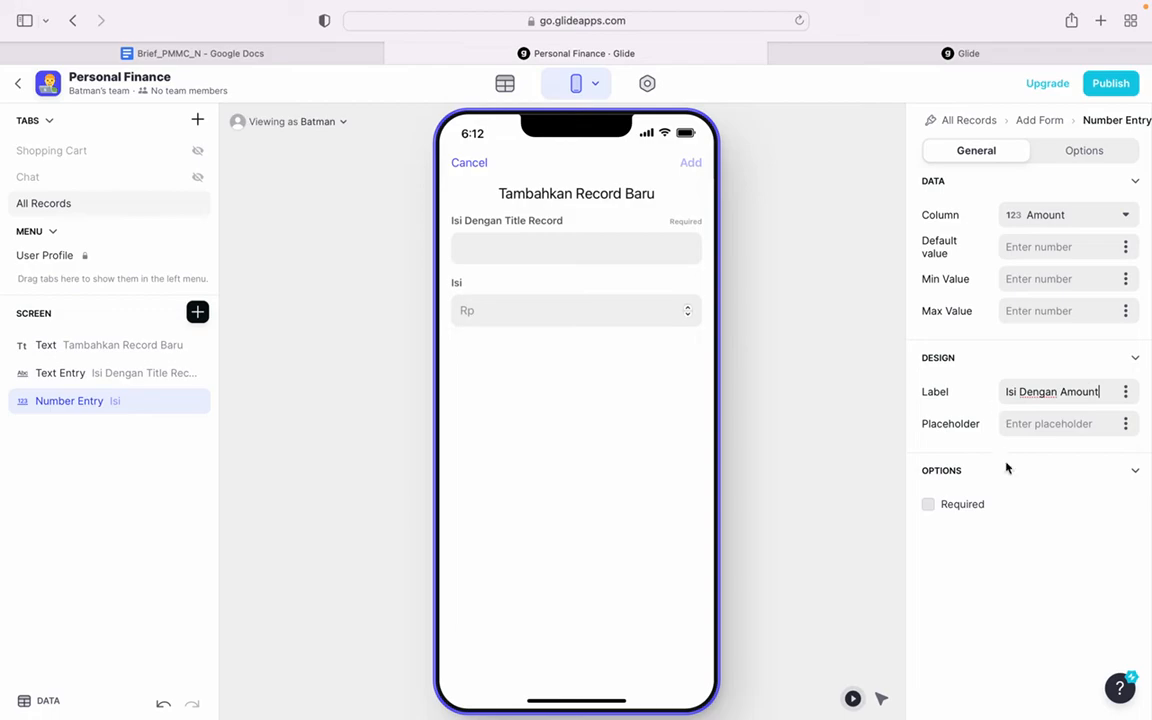
left_click(974, 510)
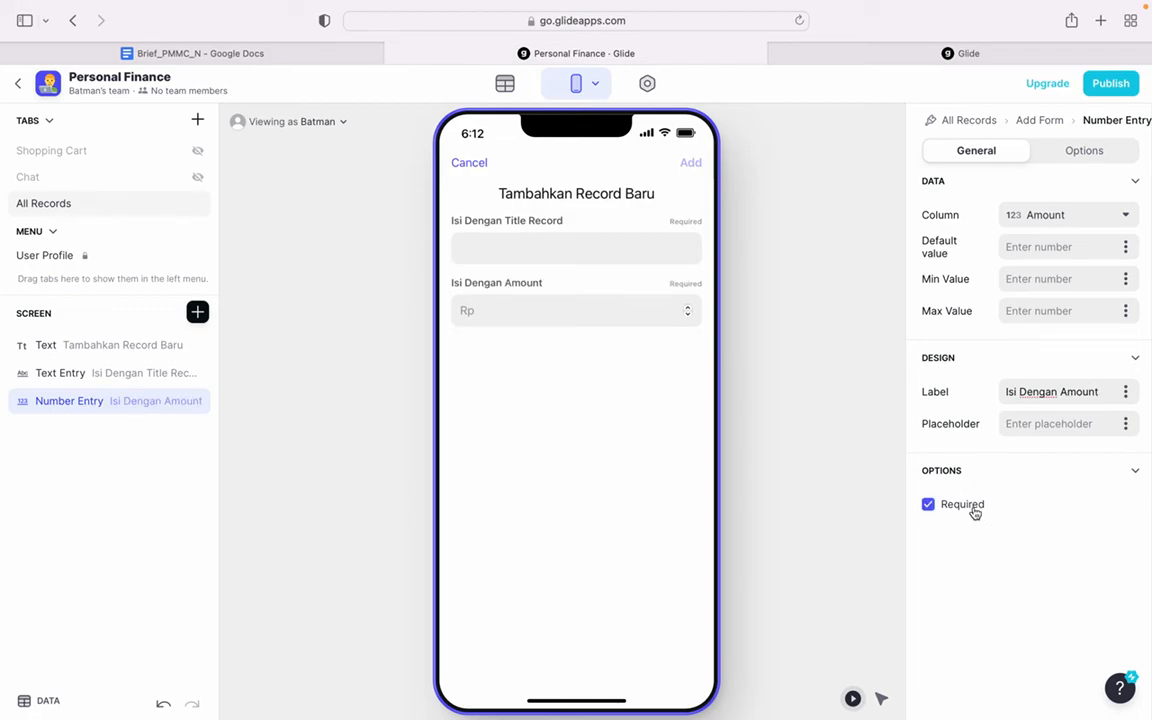
left_click(793, 523)
- Insert a Choice component that writes to the Type column and check its option list in the preview
left_click(197, 312)
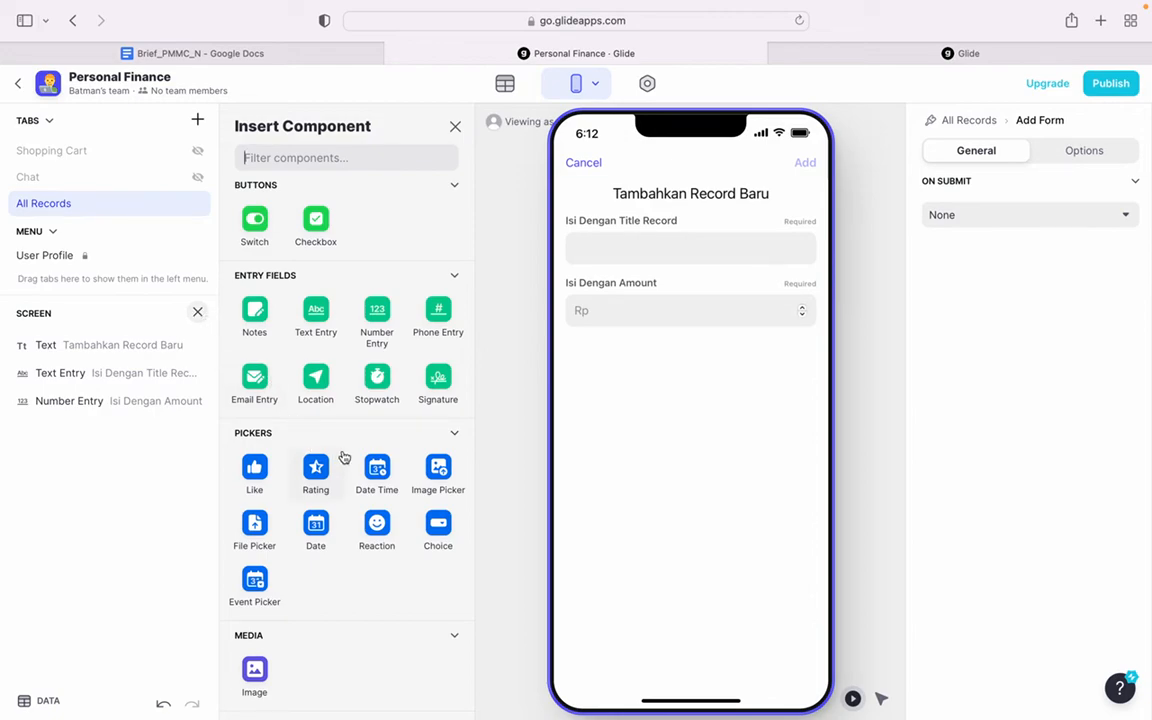
scroll(419, 561, "down", 3)
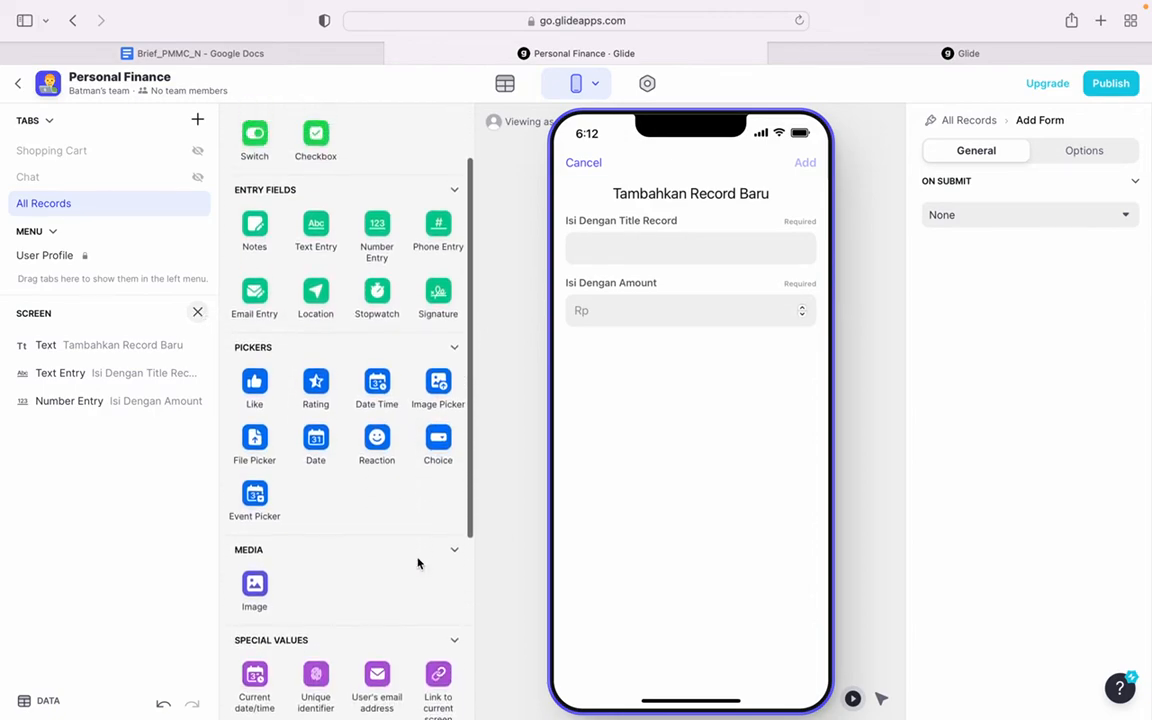
scroll(419, 561, "up", 3)
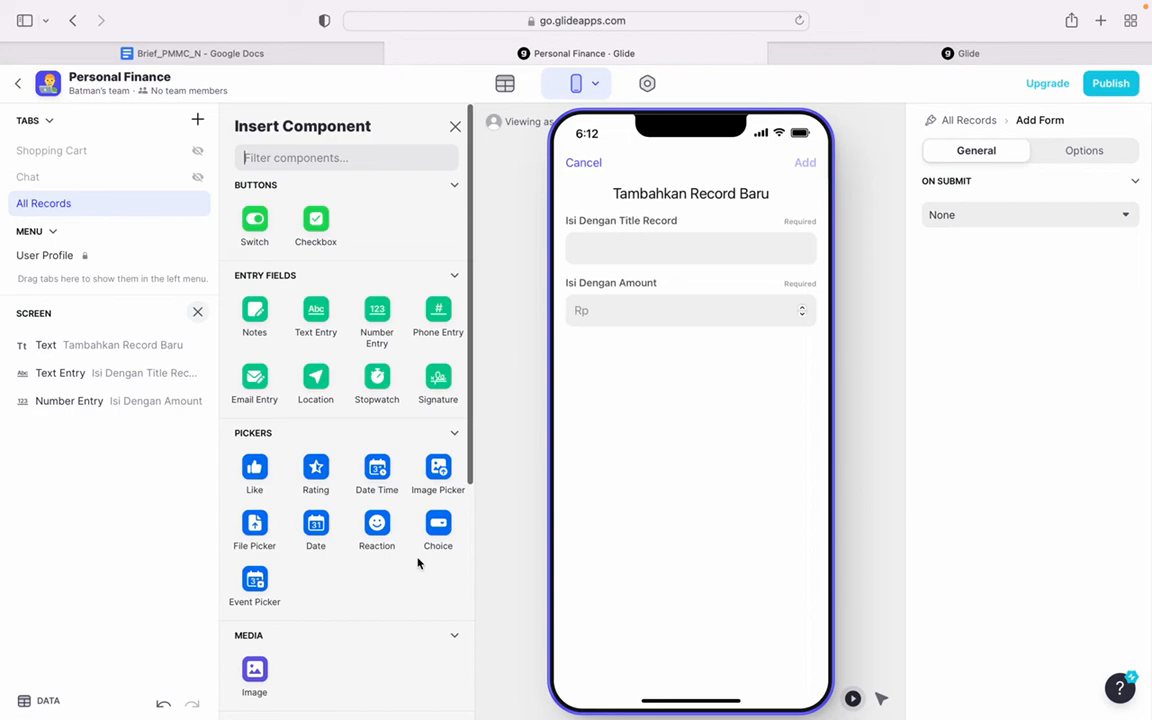
left_click(437, 526)
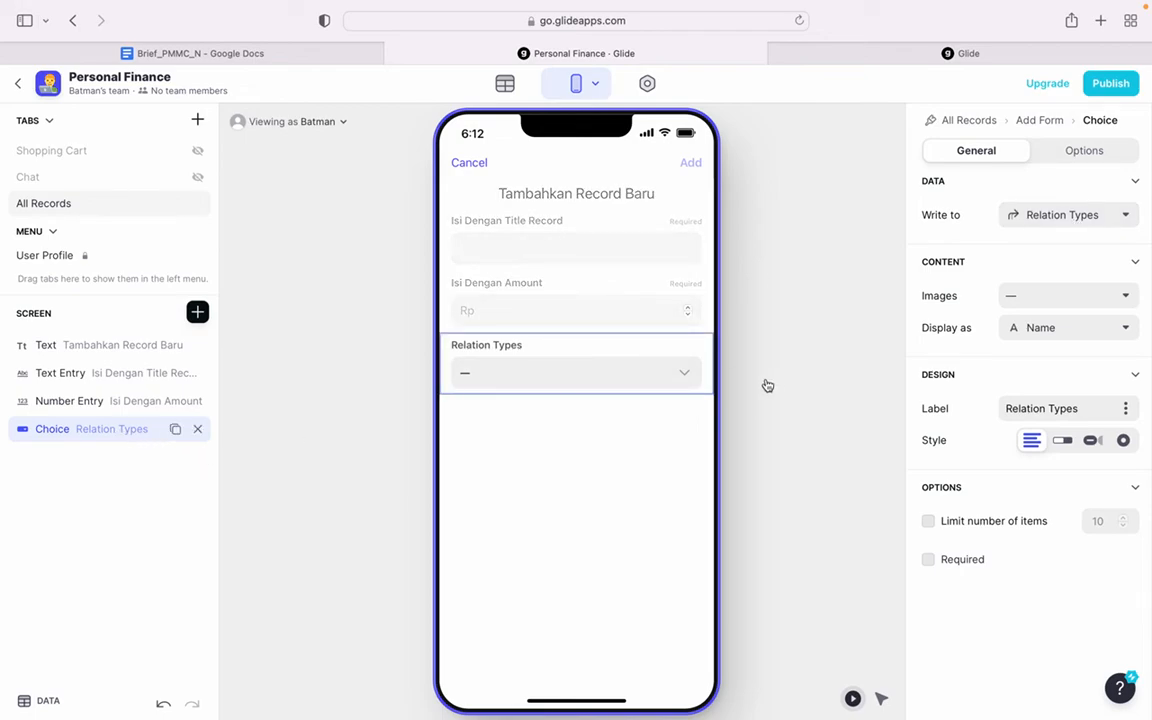
left_click(1068, 213)
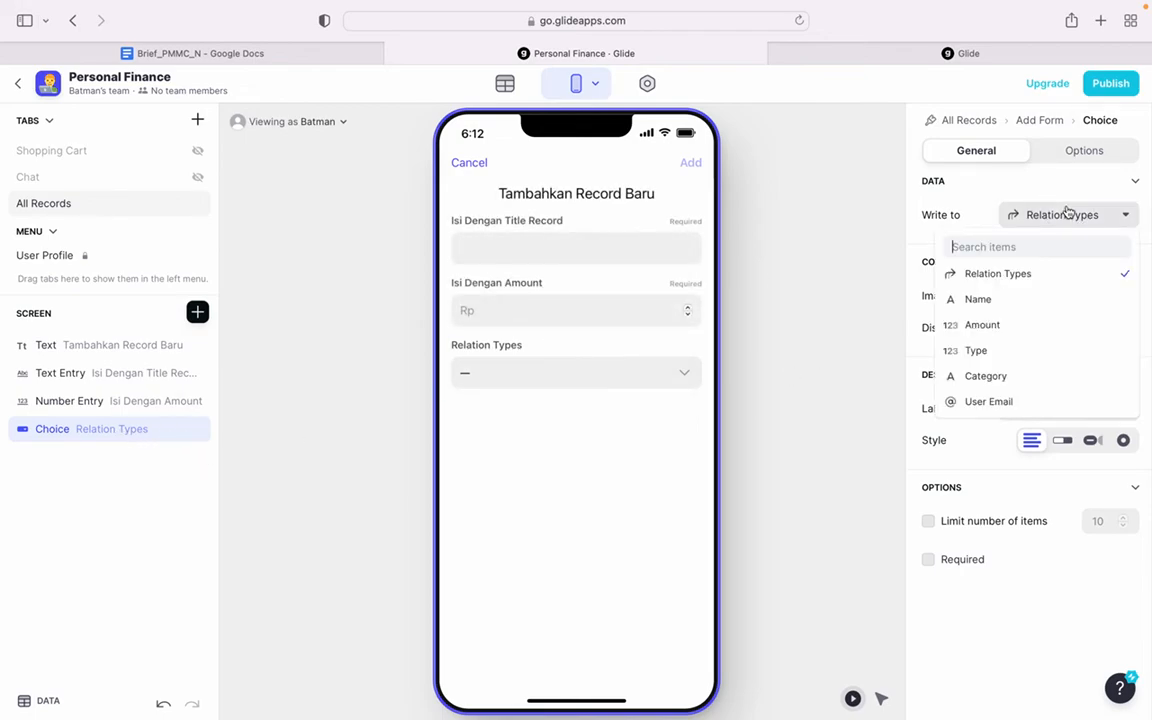
left_click(1020, 350)
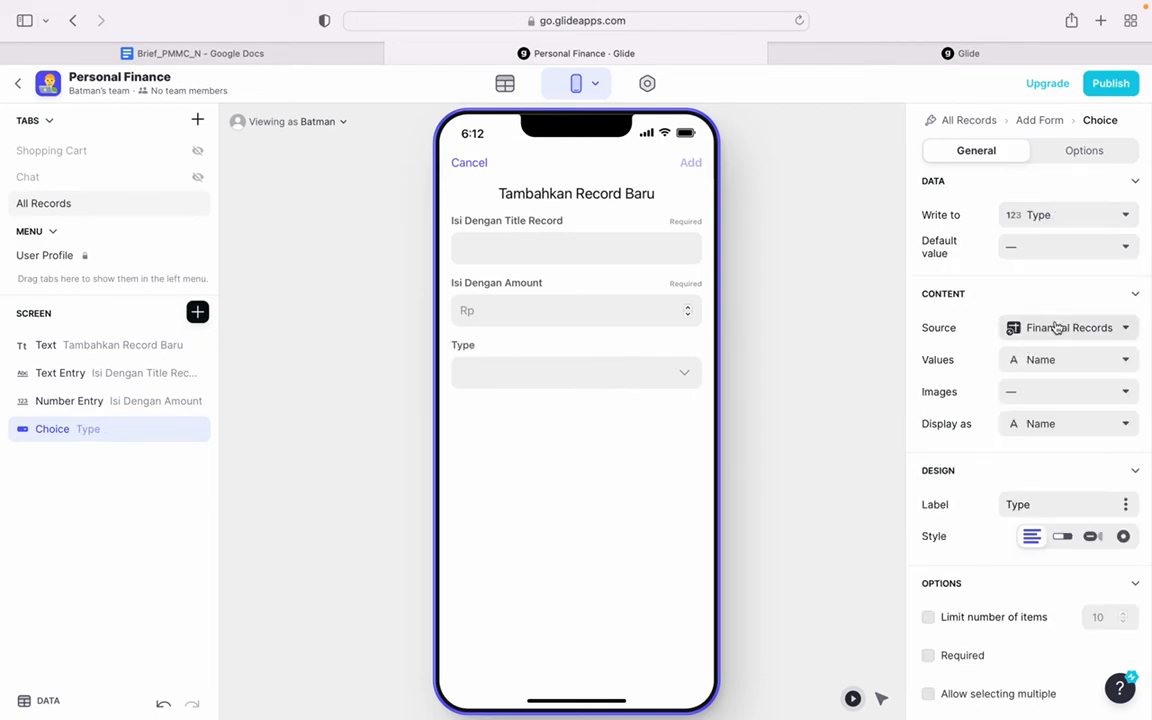
left_click(527, 376)
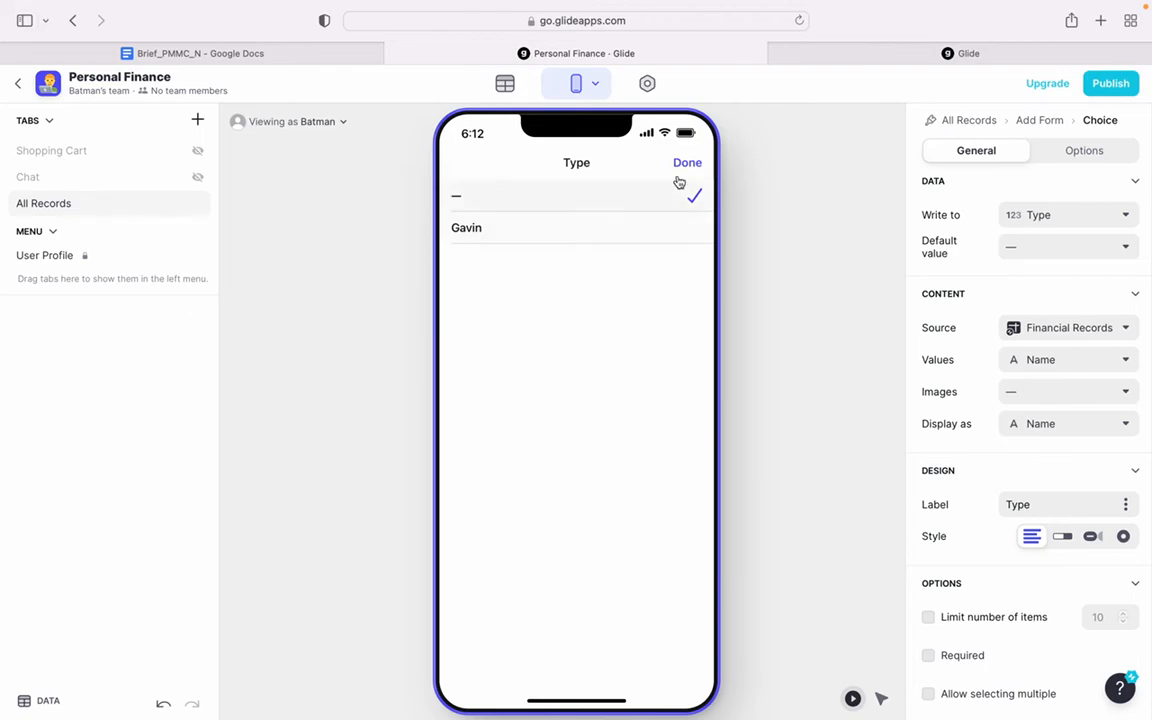
left_click(686, 165)
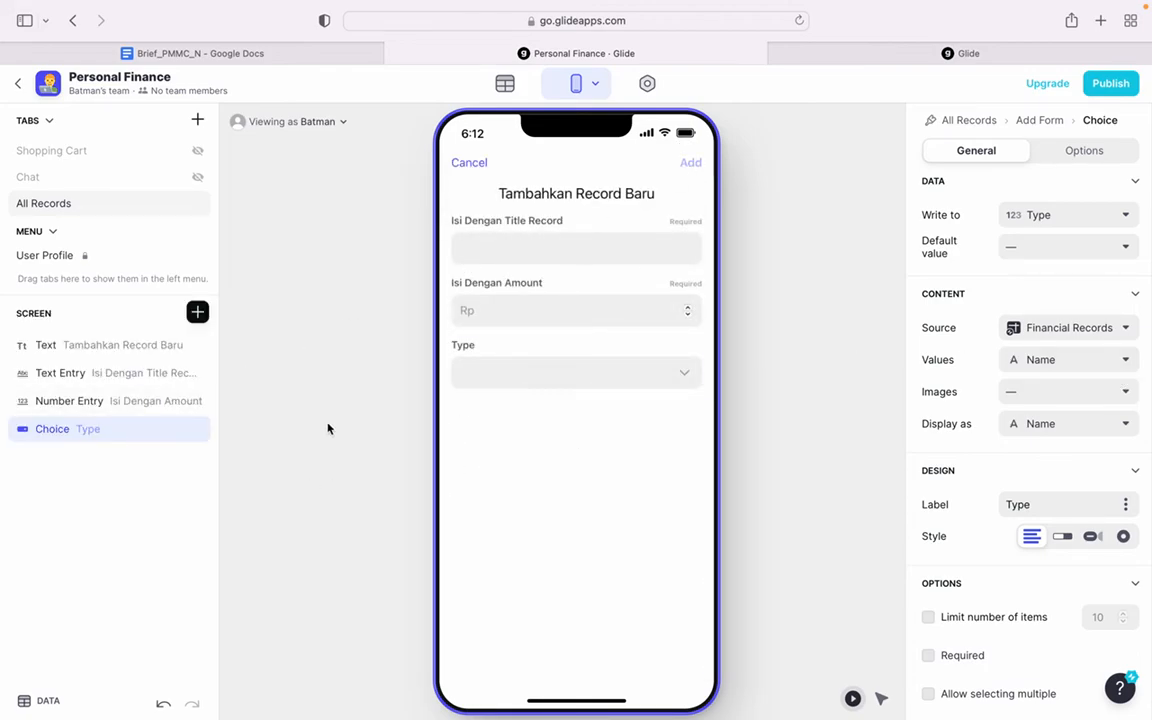
- Set the Type choice's source to Financial Types with Type as its values, and check its options in the preview
left_click(1062, 331)
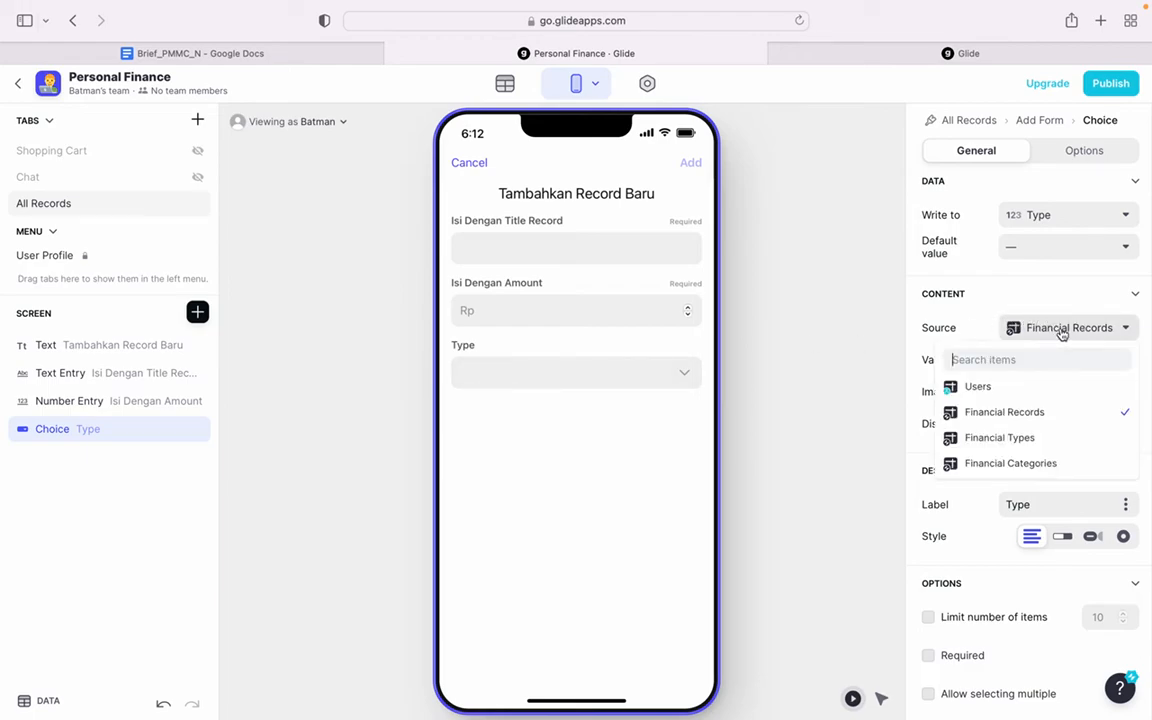
left_click(1015, 444)
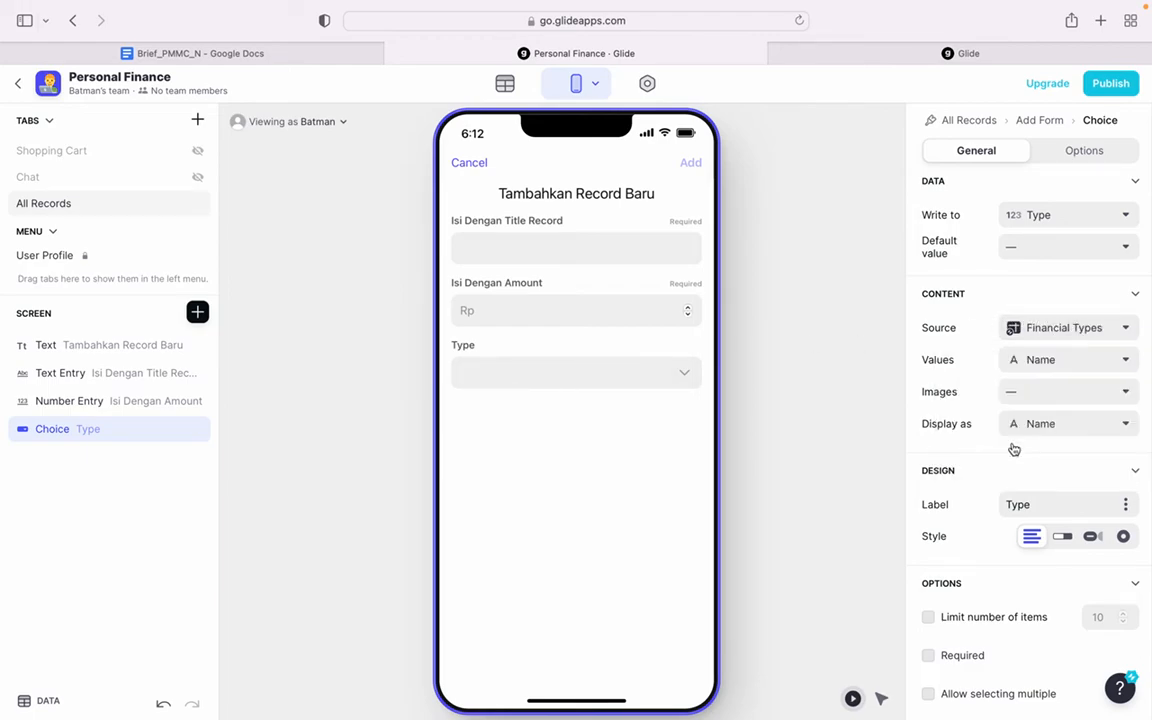
left_click(1053, 362)
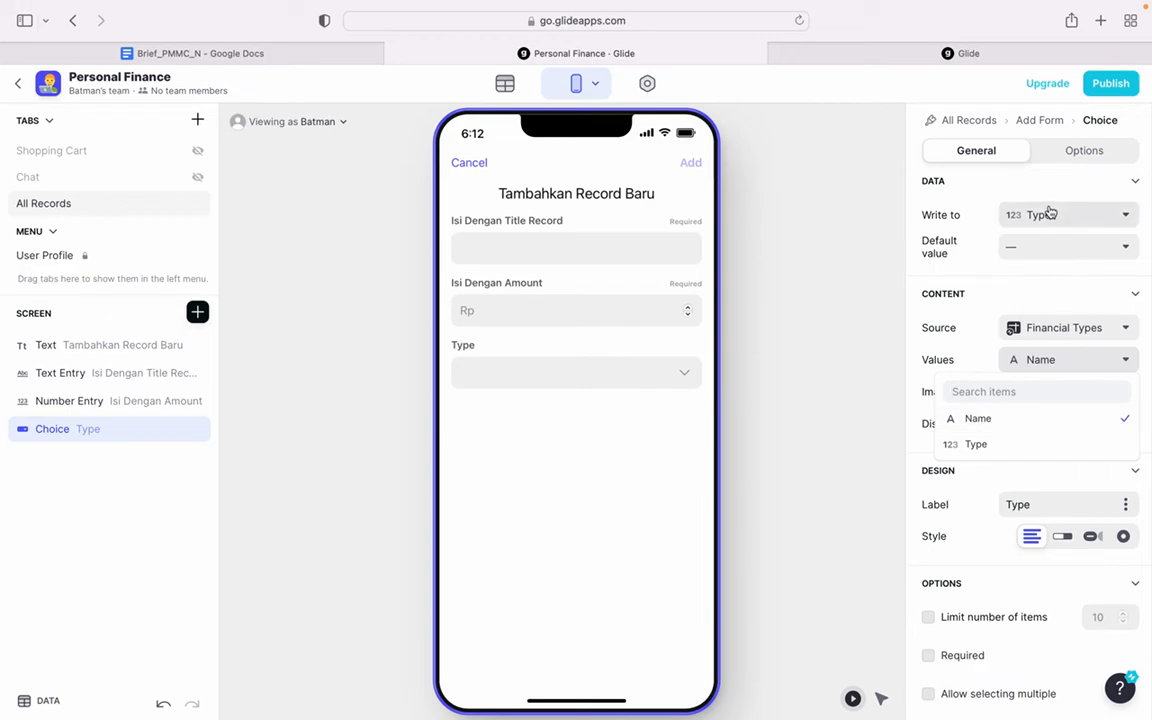
left_click(987, 447)
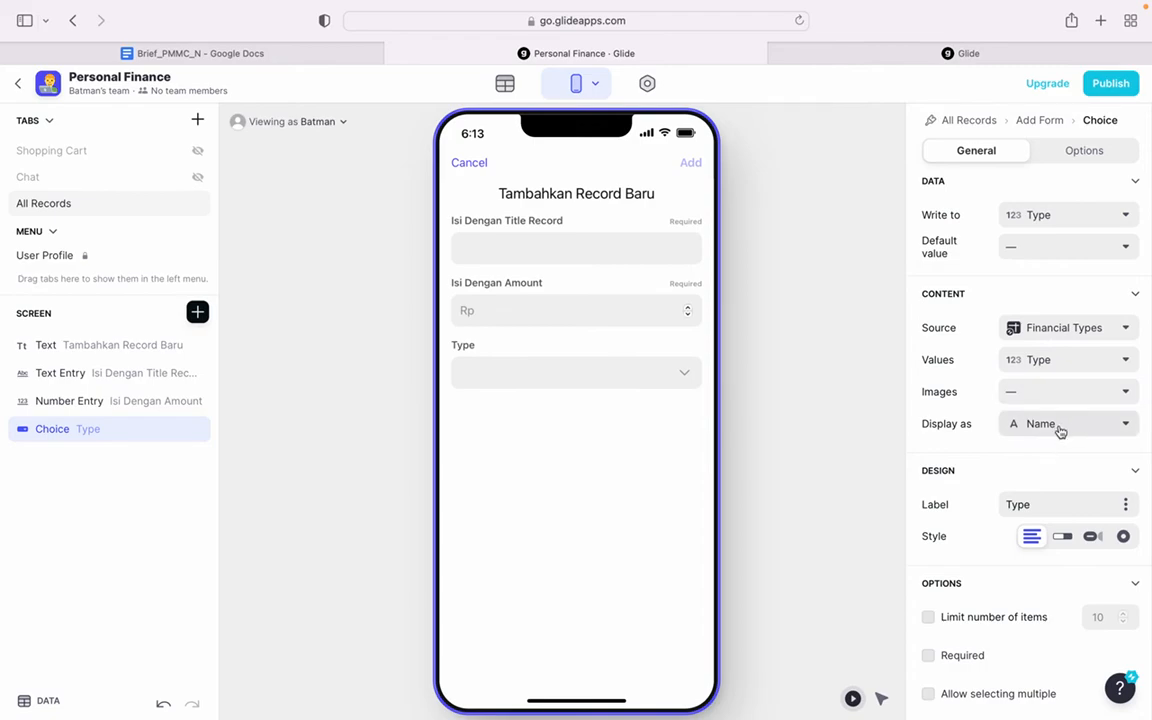
left_click(635, 378)
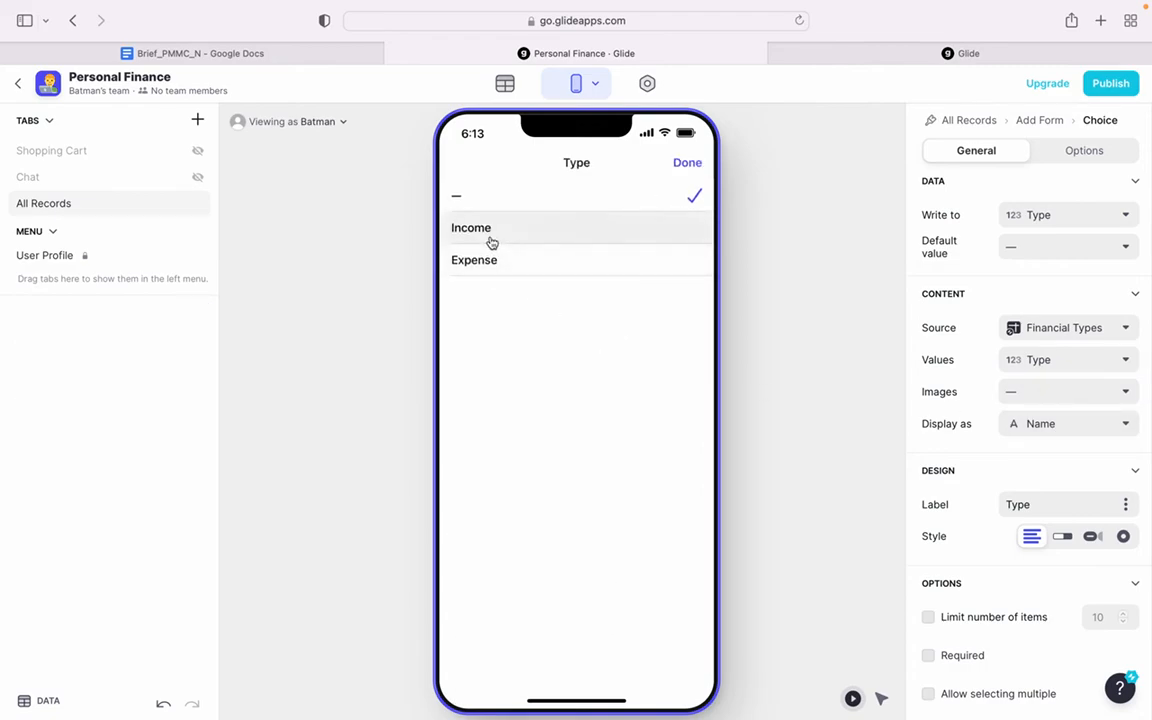
left_click(688, 164)
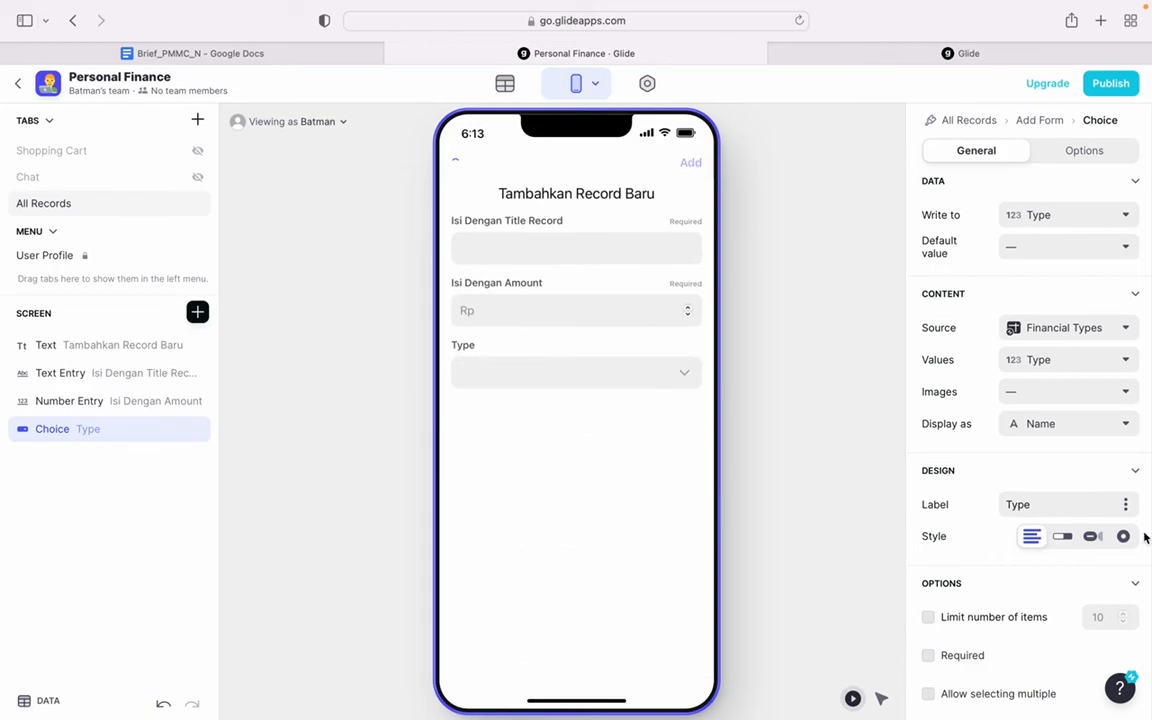
- Change the Type choice's style to Segmented and try out the Income, Expense and blank options in the preview
left_click(1066, 541)
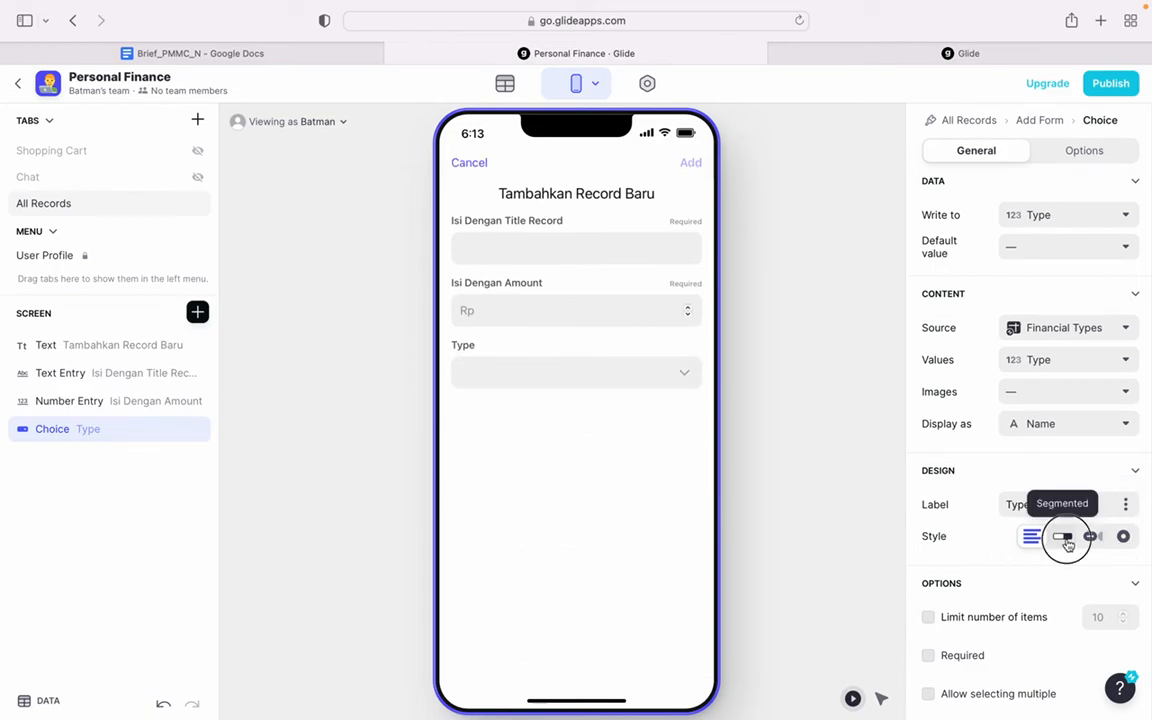
left_click(553, 376)
left_click(645, 369)
left_click(557, 377)
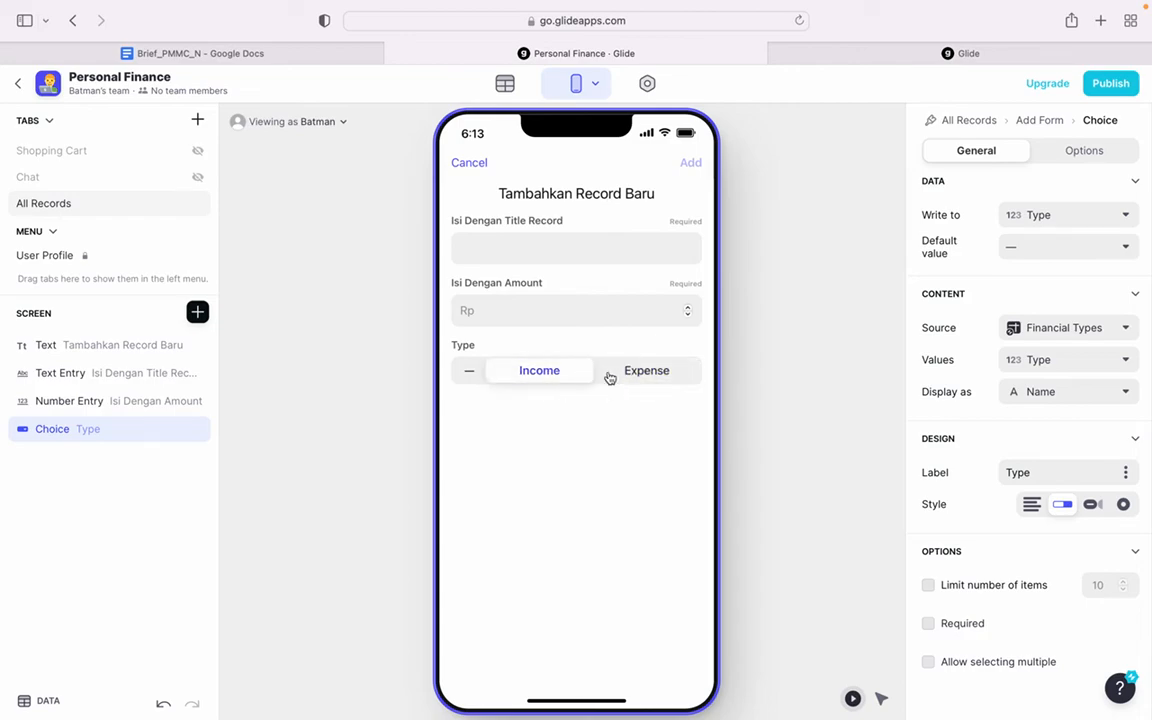
left_click(614, 377)
left_click(624, 377)
left_click(565, 377)
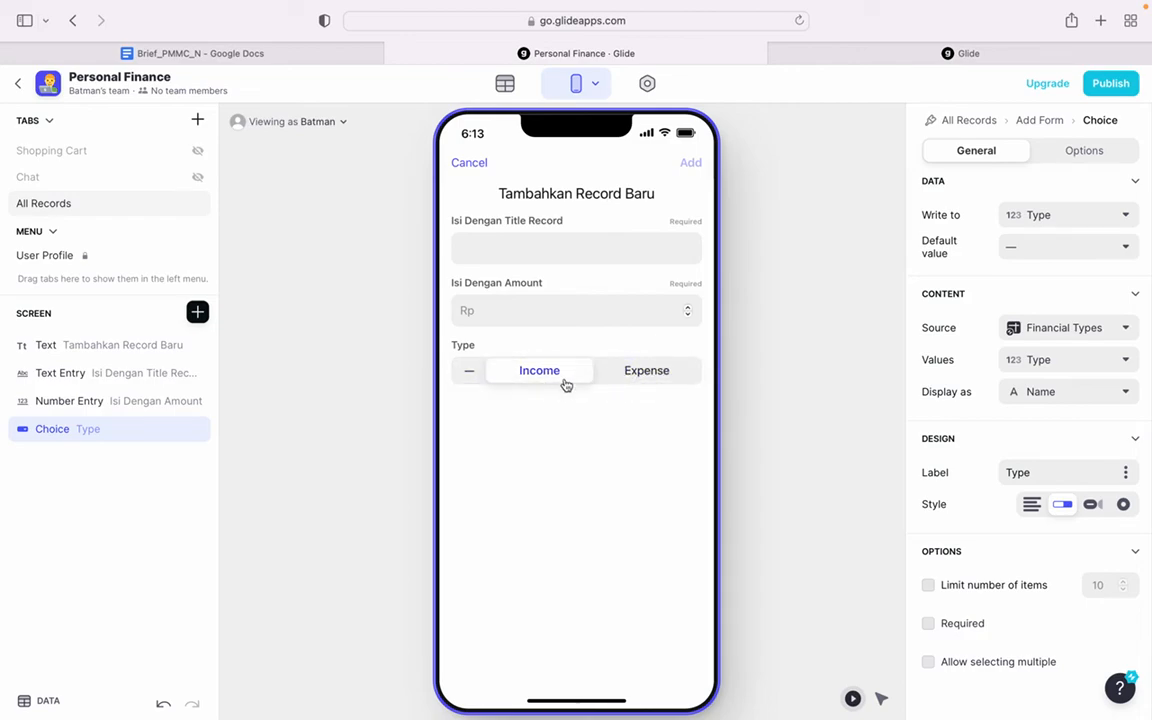
left_click(469, 376)
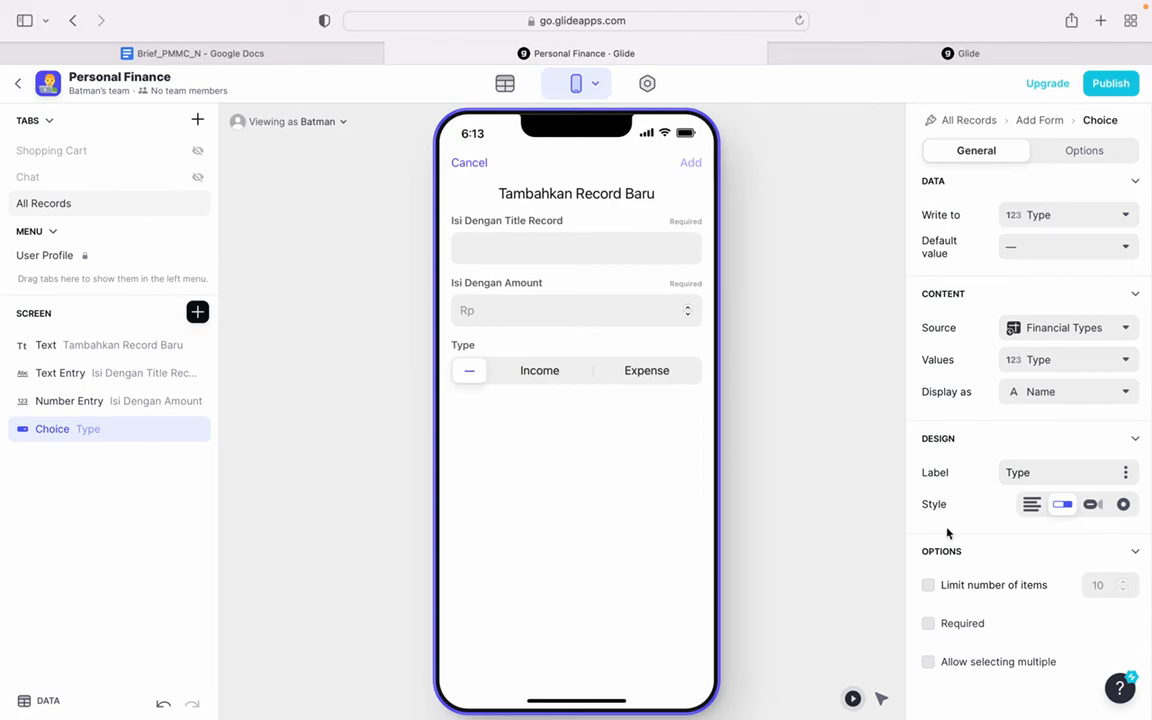
- Make the Type choice a required field in the add form
scroll(1007, 561, "down", 1)
left_click(963, 587)
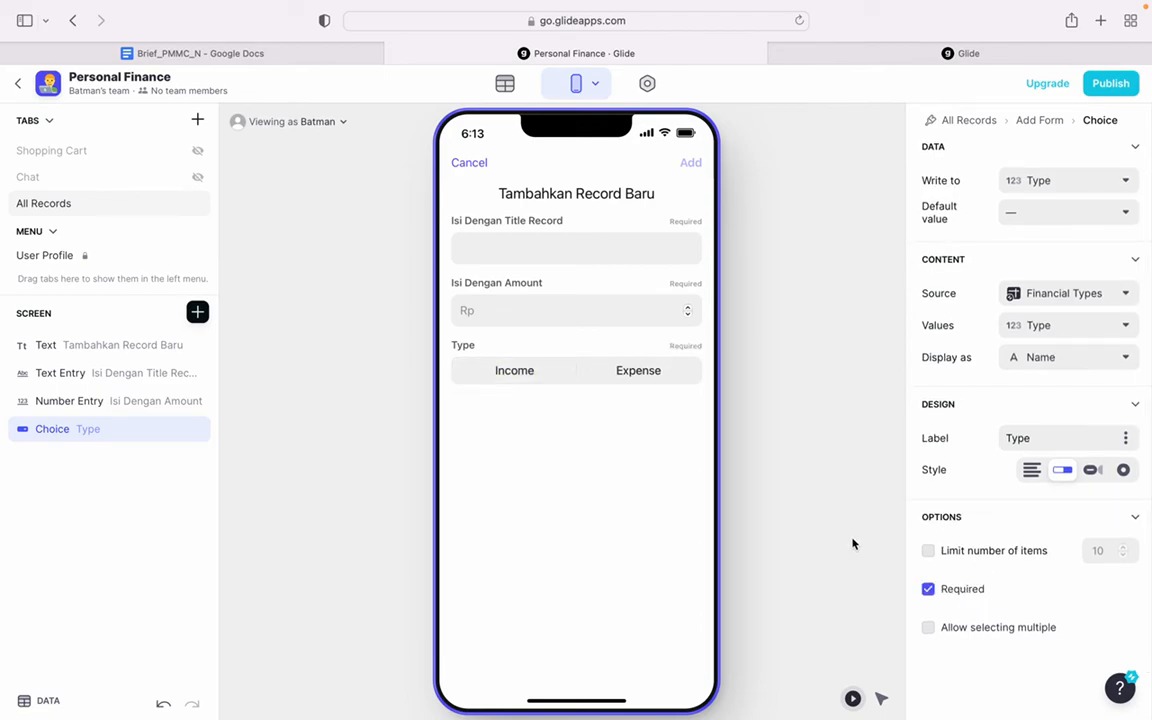
left_click(776, 519)
- Insert another Choice component into the add form and have it write to the Category column
left_click(197, 312)
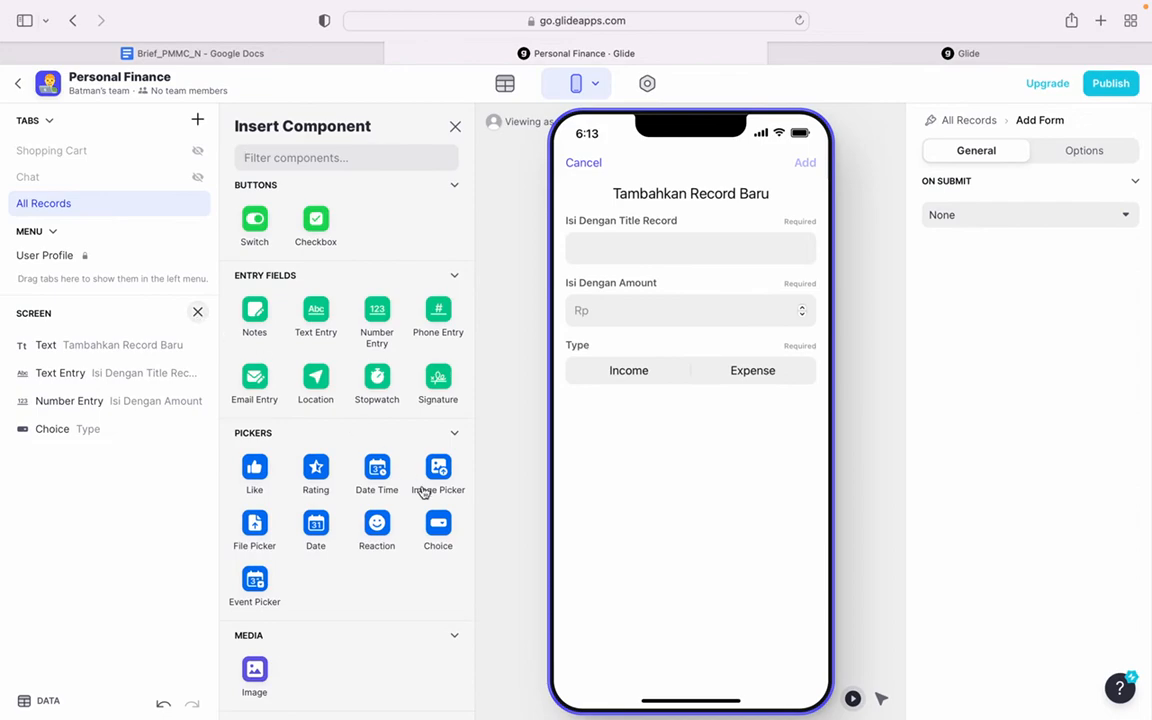
left_click(450, 533)
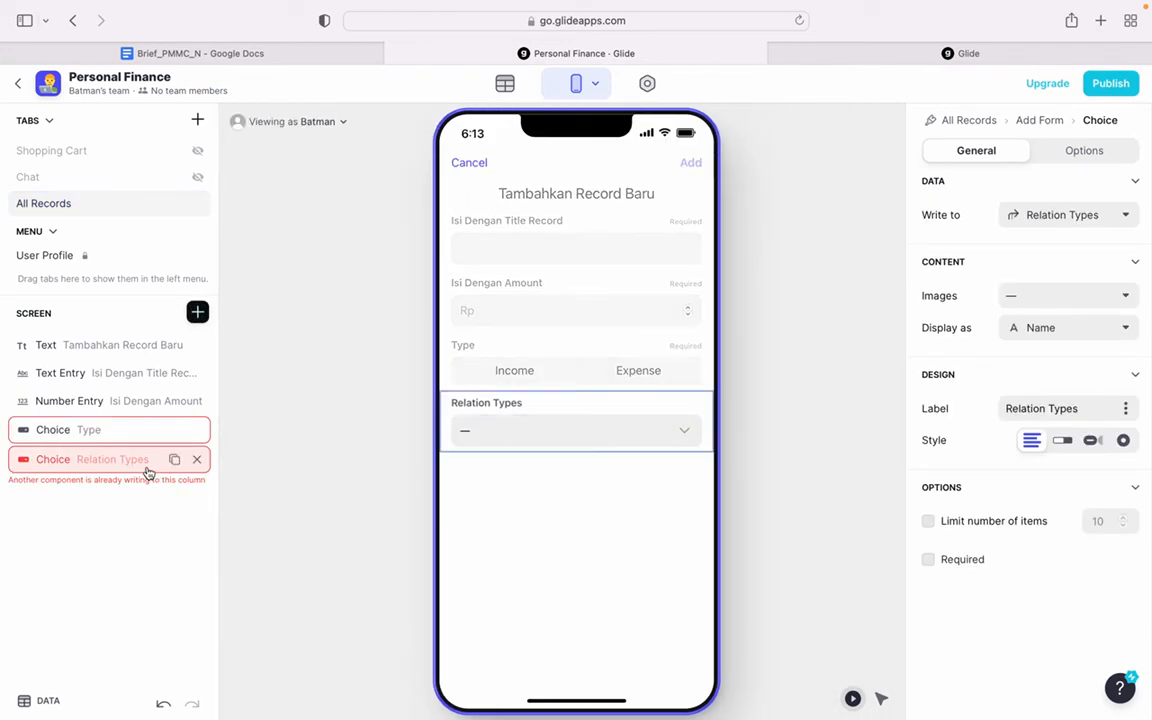
left_click(1053, 212)
left_click(1036, 378)
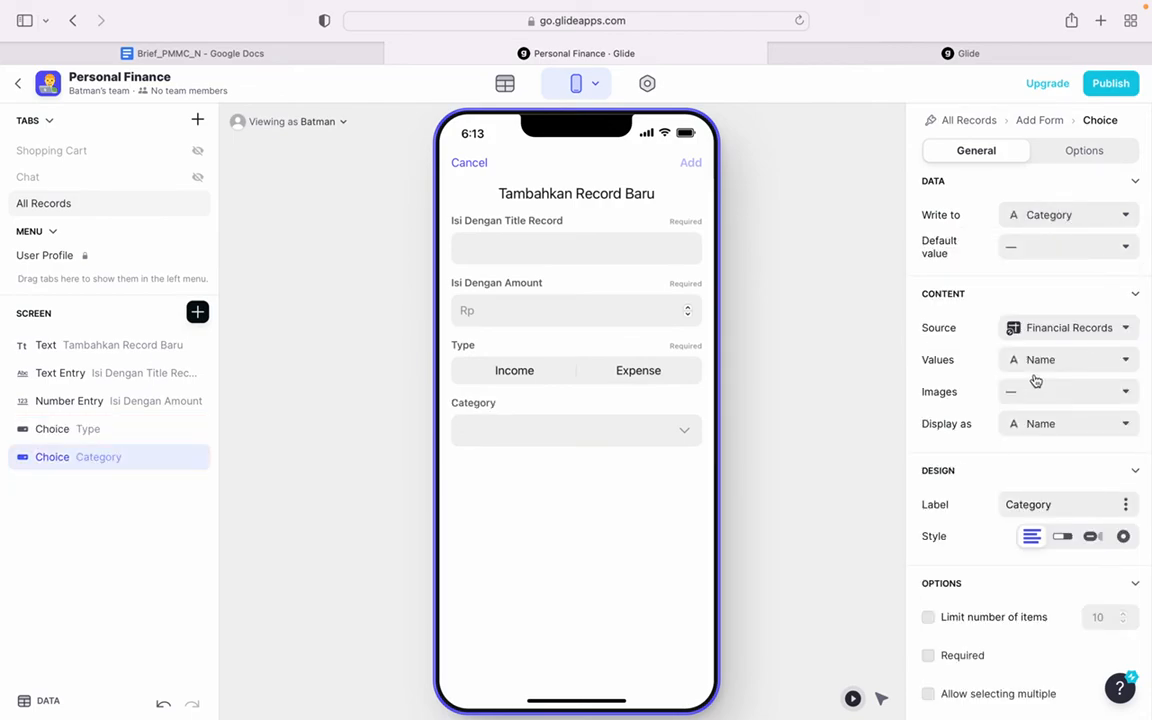
- Set the Category choice's source to Financial Categories, make it required, and check its options in the preview
left_click(1047, 330)
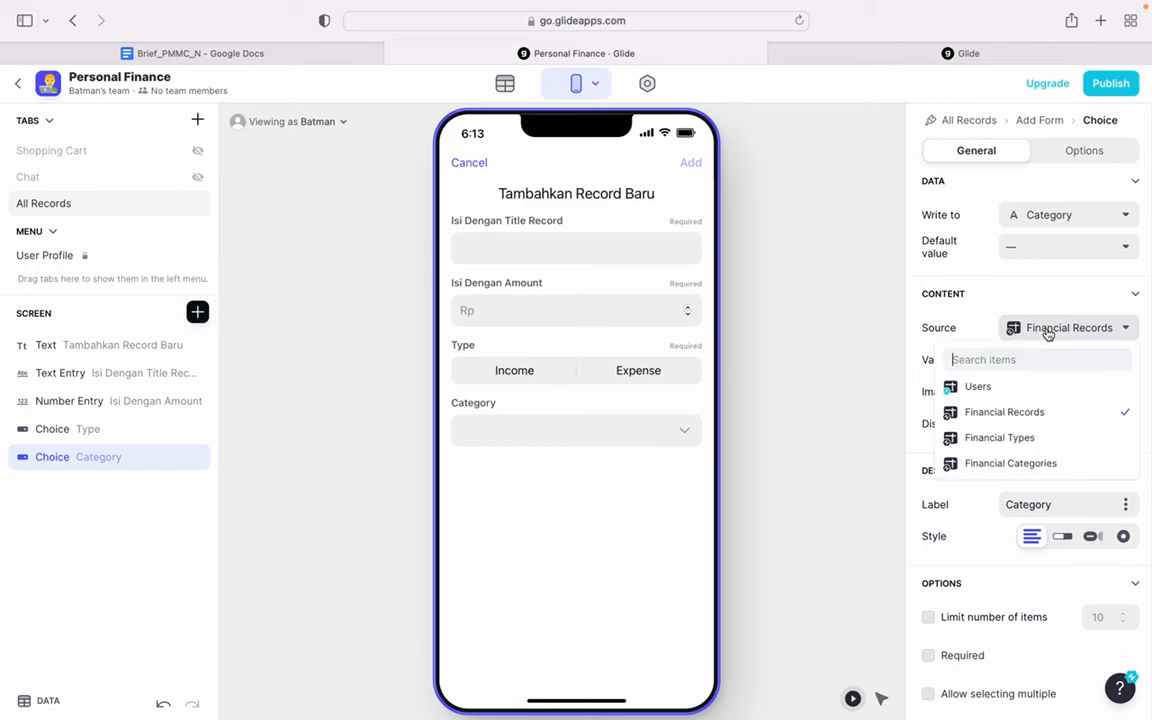
left_click(1022, 460)
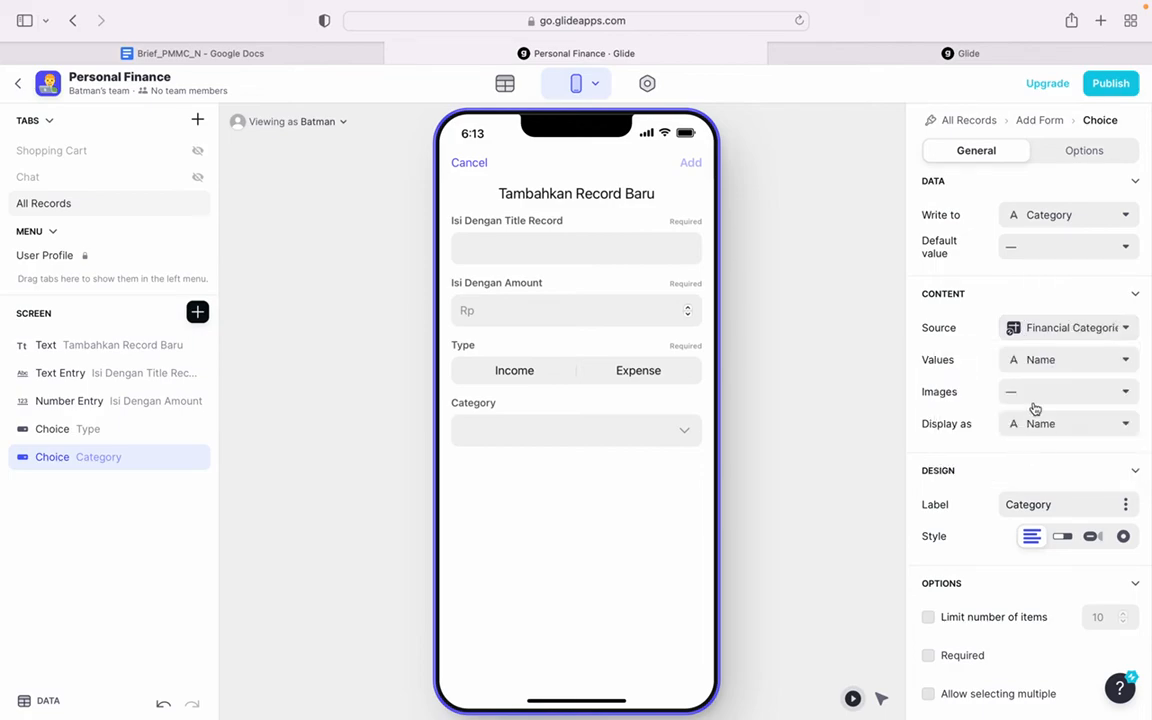
scroll(991, 569, "down", 1)
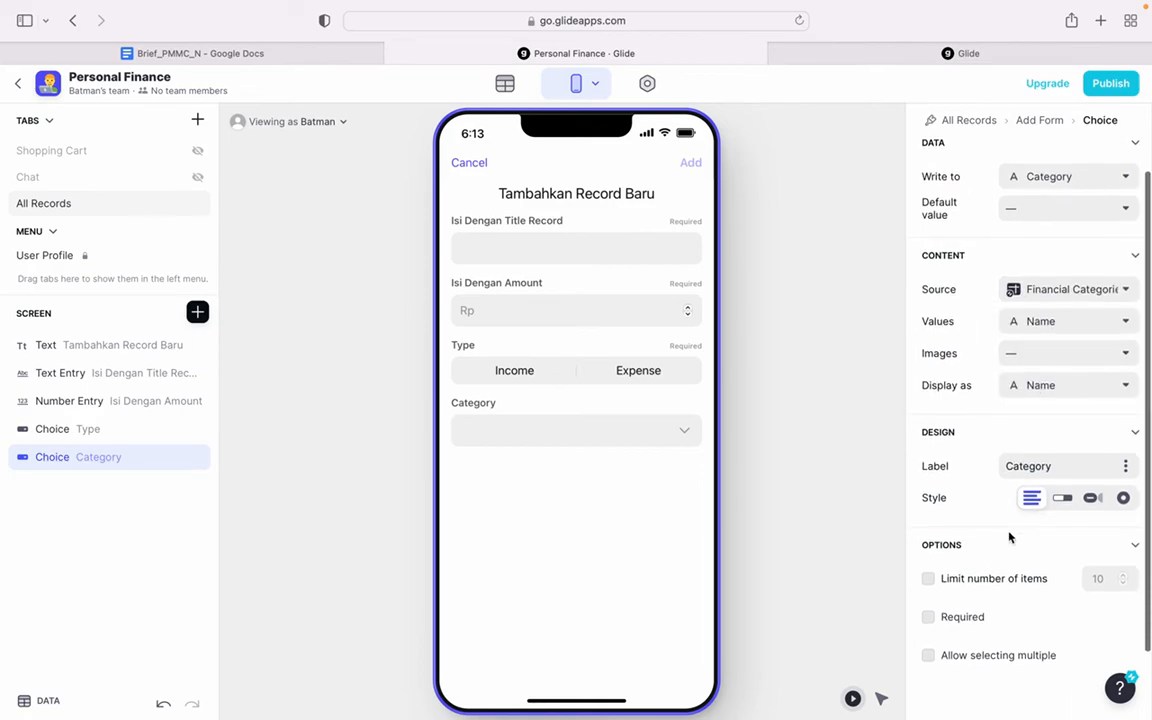
left_click(964, 618)
left_click(648, 432)
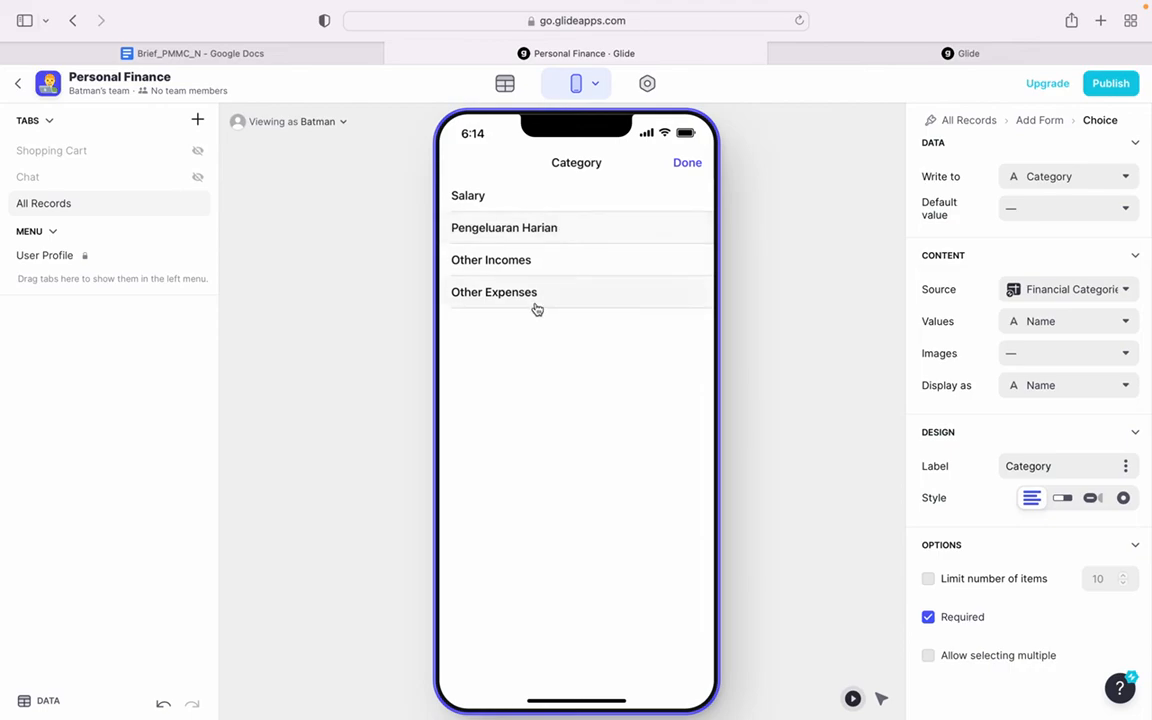
left_click(688, 164)
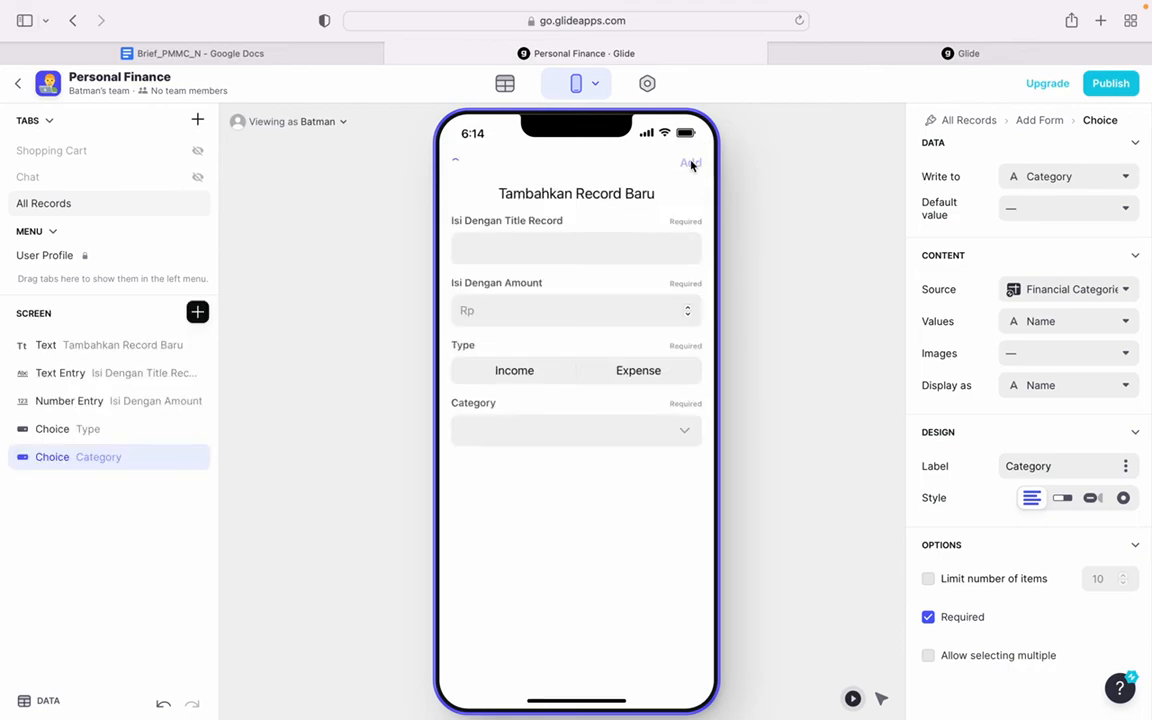
- Add a data filter on the Type column to the Category choice in the add form
double_click(80, 457)
scroll(1005, 288, "up", 2)
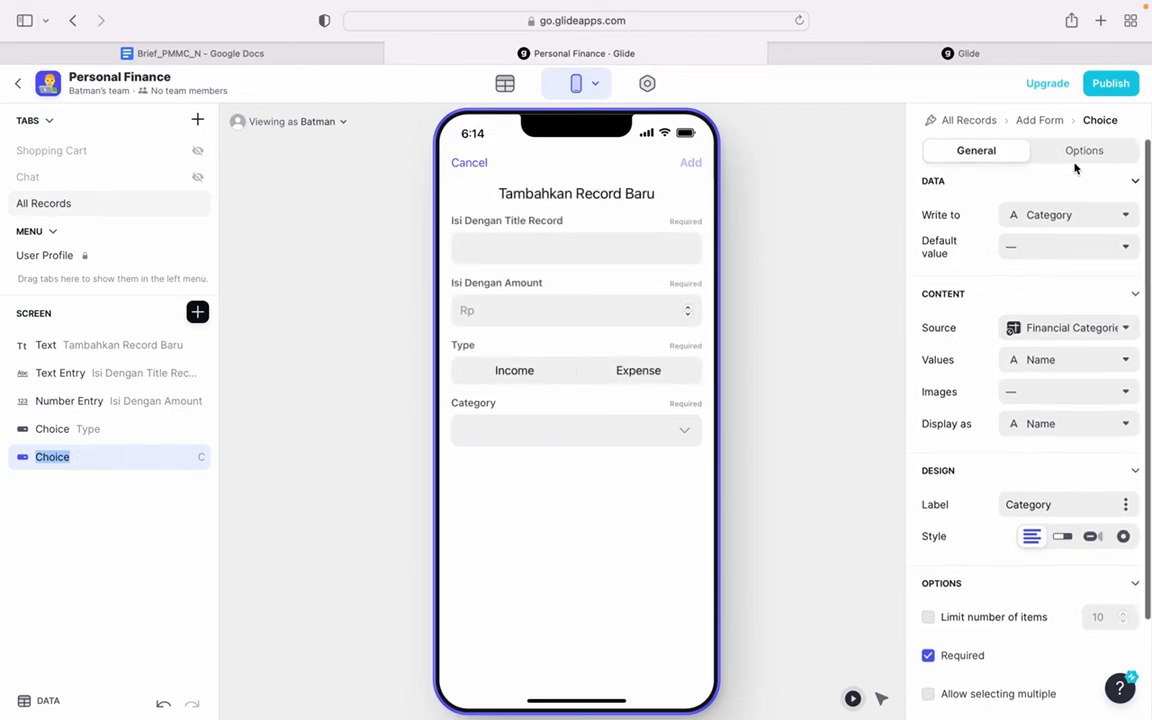
left_click(1082, 154)
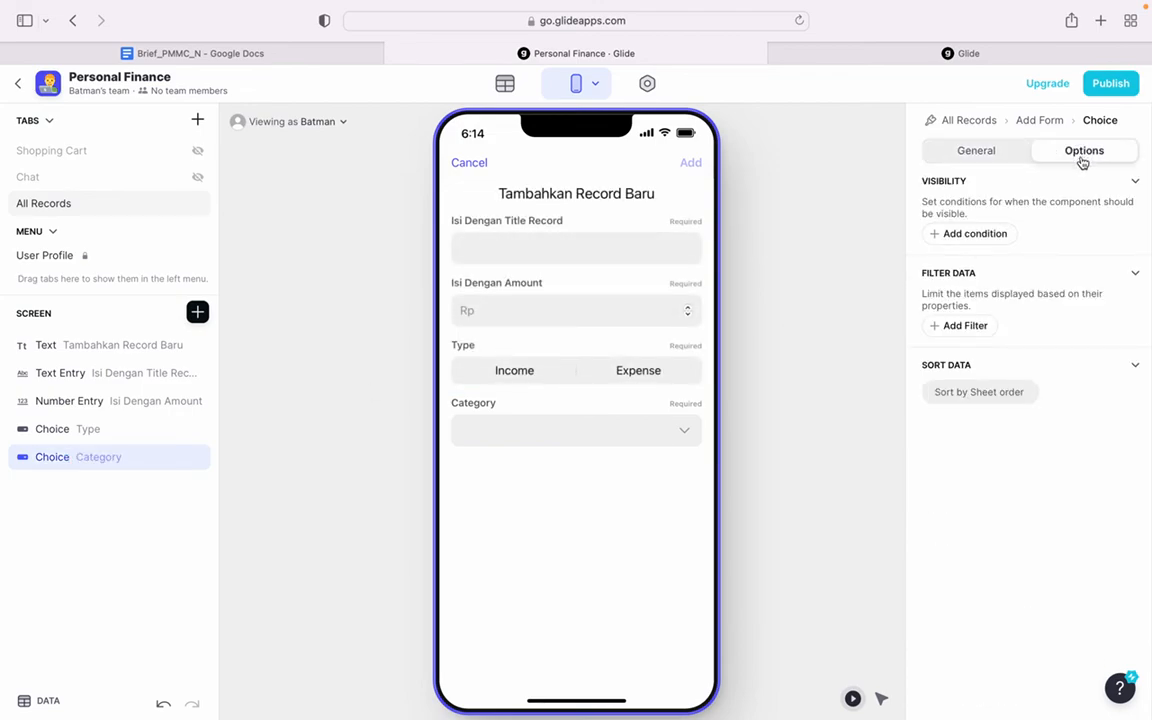
left_click(966, 326)
left_click(718, 454)
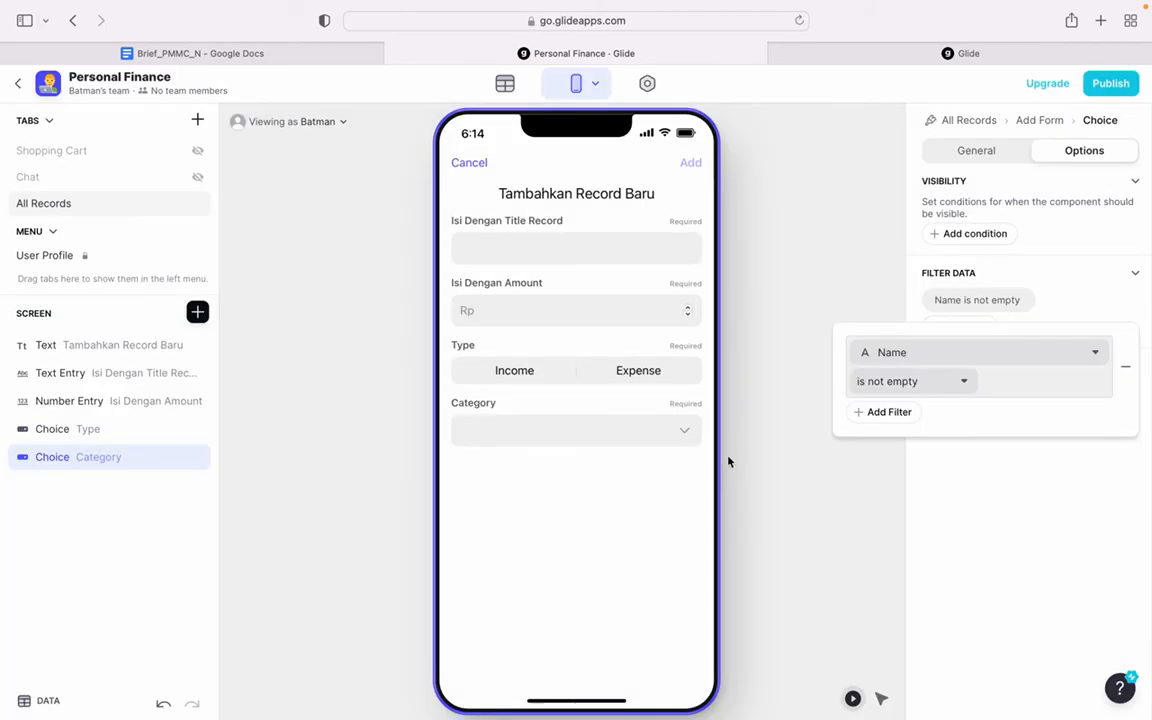
left_click(940, 353)
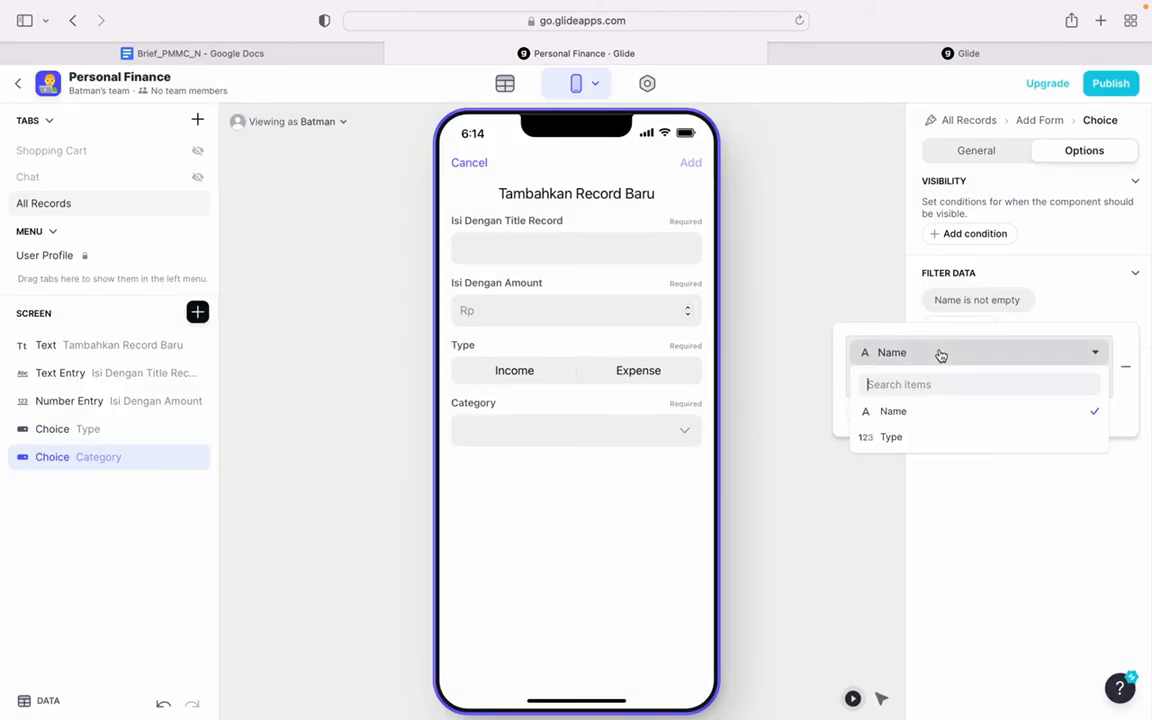
left_click(910, 438)
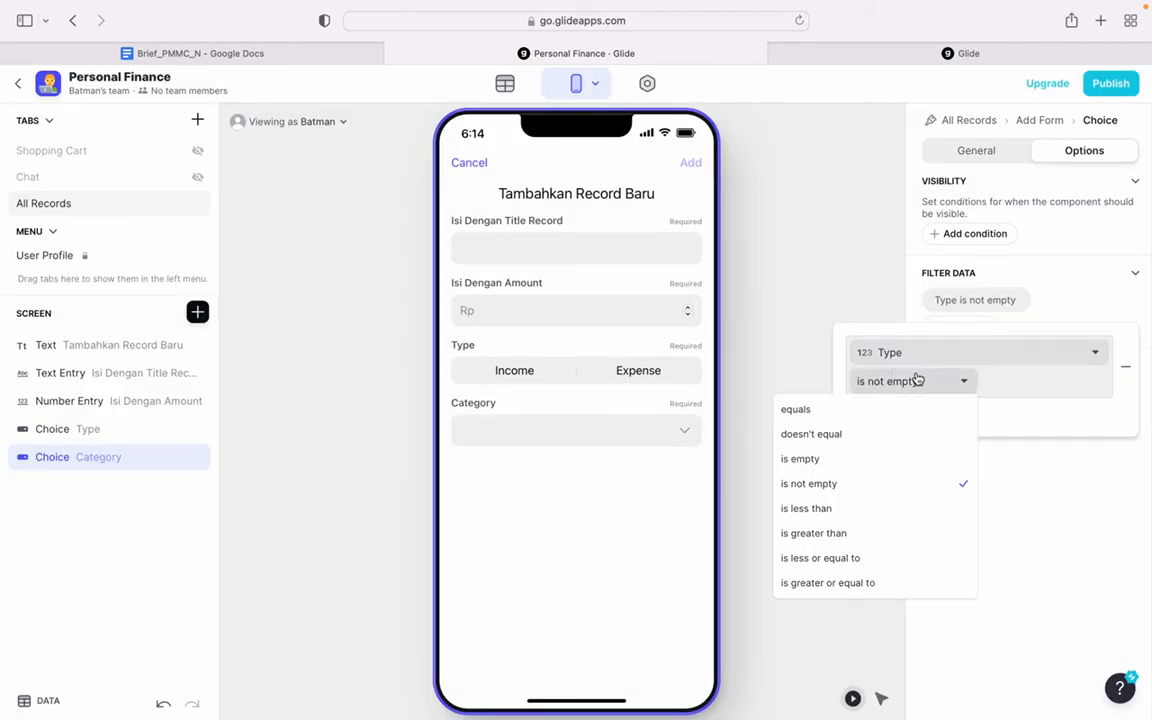
- Set the Category choice's filter condition so that Type equals the screen's Type value
left_click(912, 381)
left_click(871, 410)
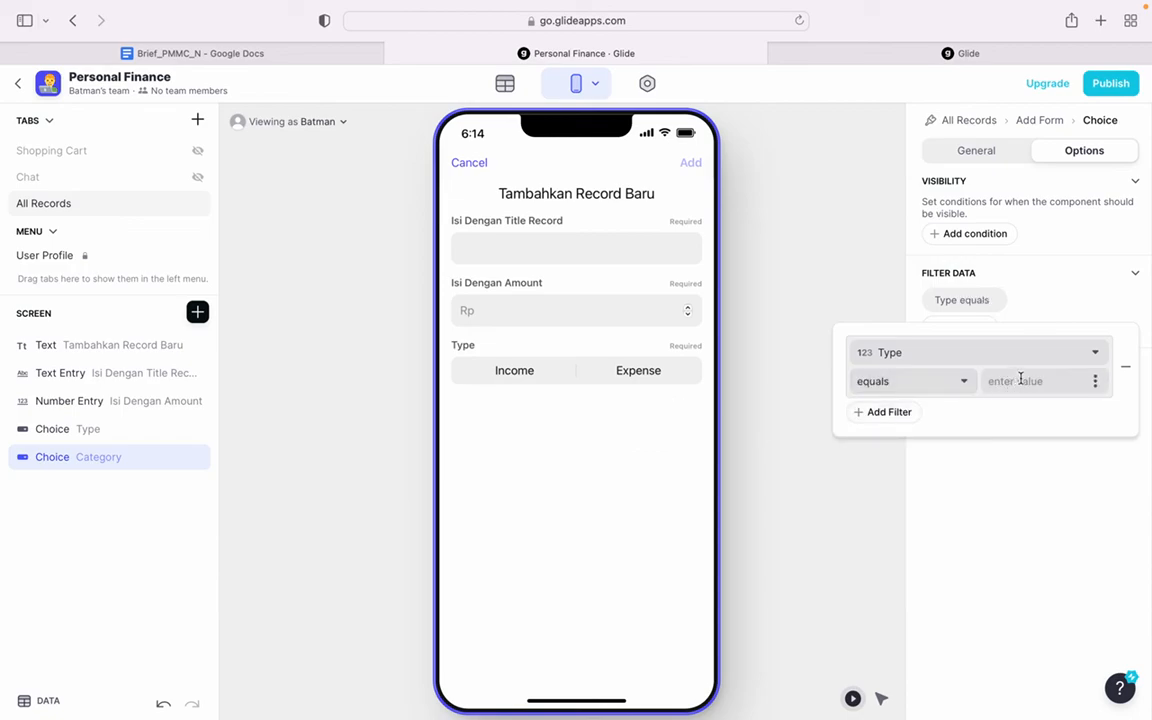
left_click(1095, 381)
mouse_move(1034, 494)
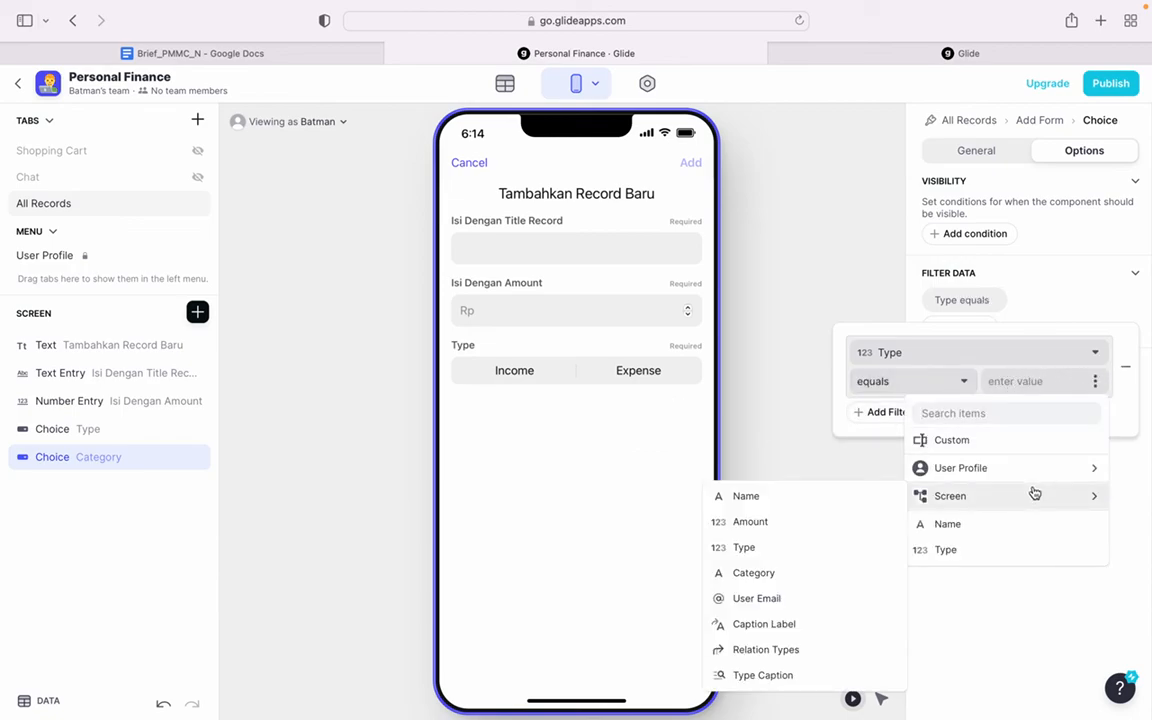
left_click(818, 547)
left_click(840, 514)
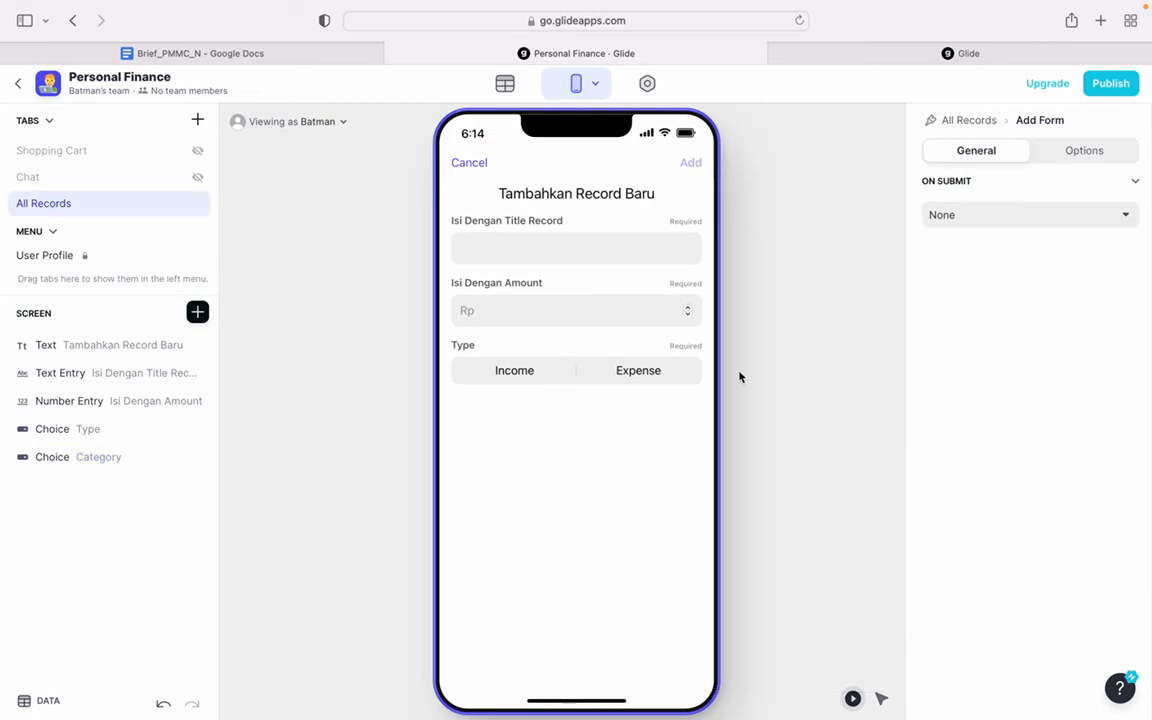
- Check in the preview which Category options are offered for the Income and Expense types
left_click(90, 431)
left_click(85, 457)
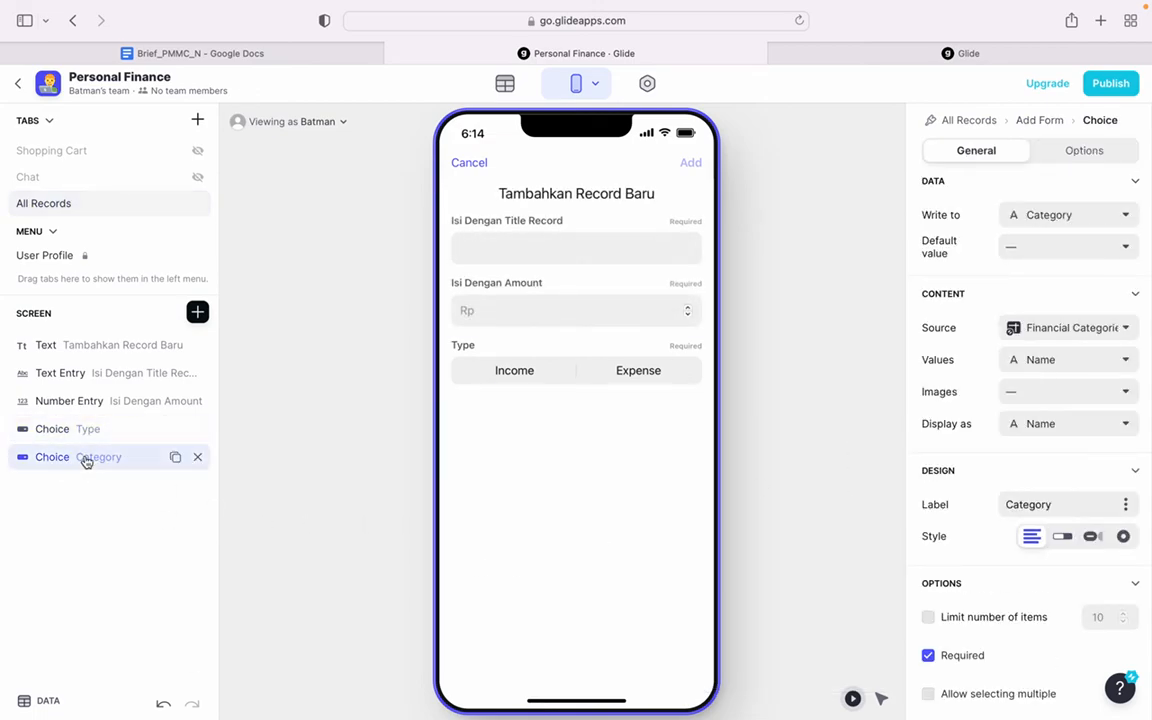
left_click(503, 378)
left_click(519, 430)
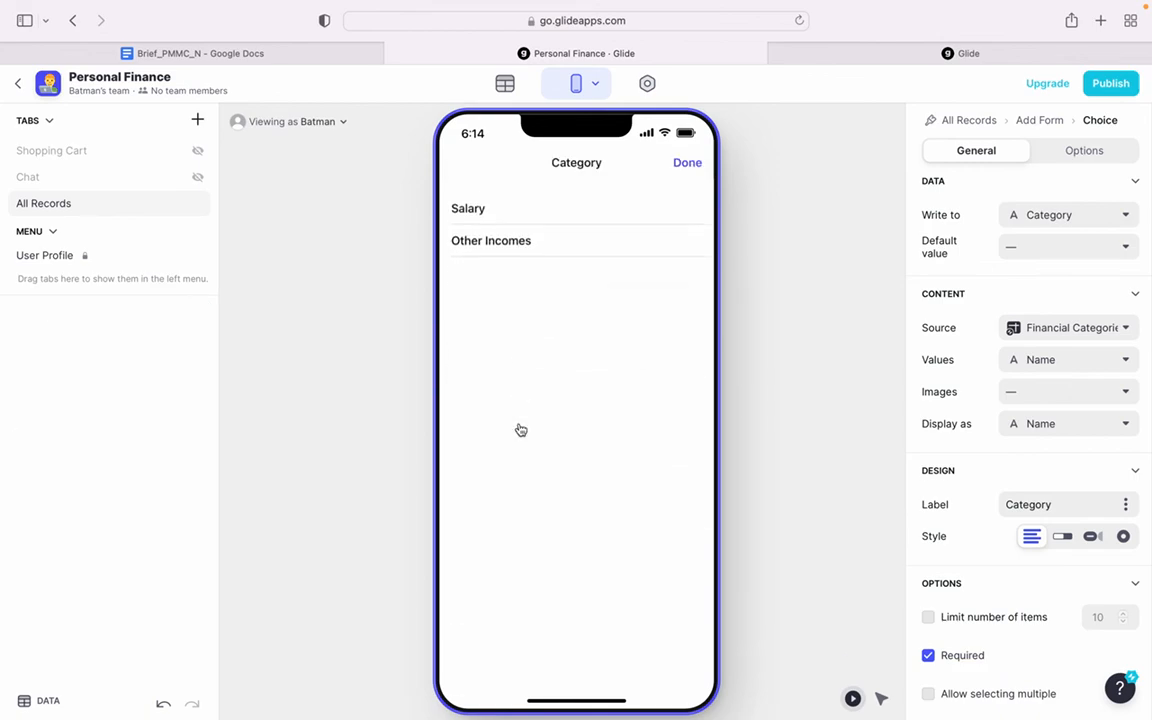
left_click(688, 164)
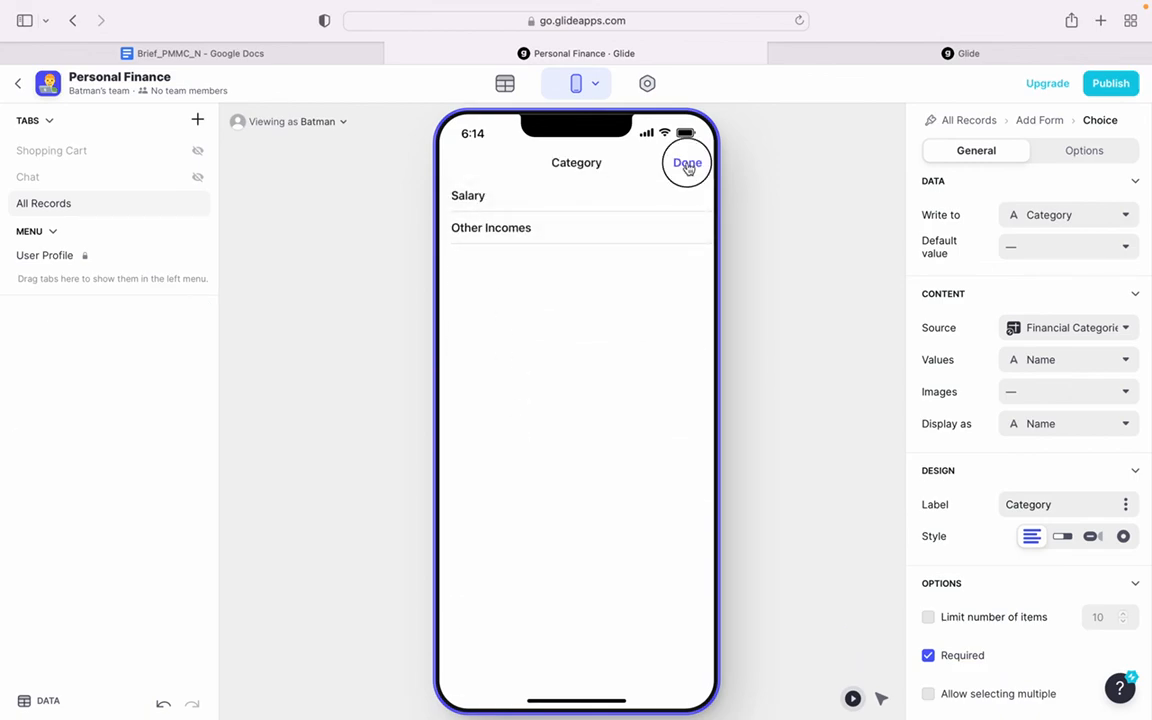
left_click(638, 380)
left_click(612, 430)
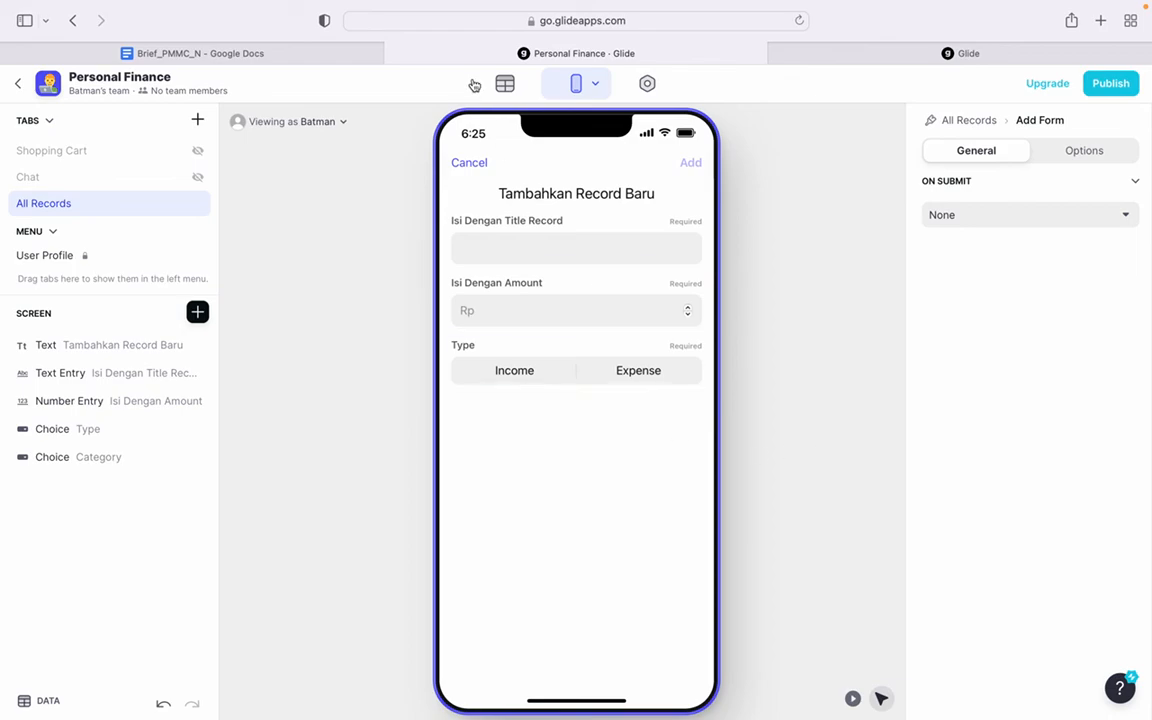
left_click(505, 83)
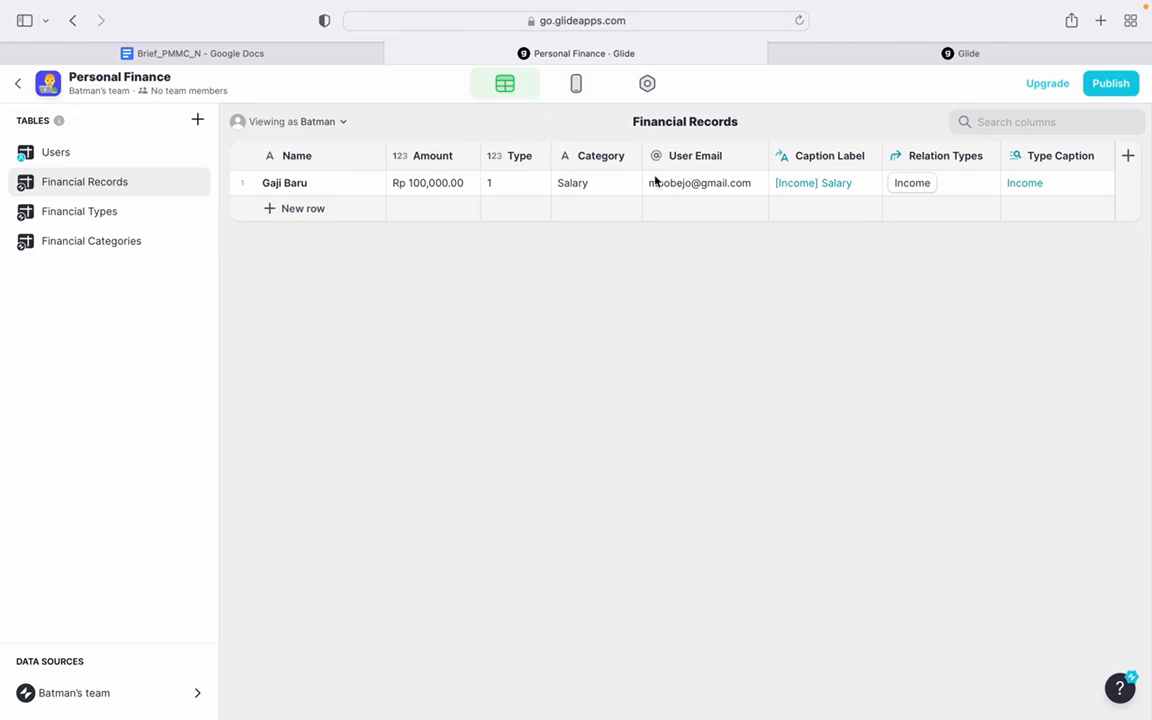
left_click(567, 90)
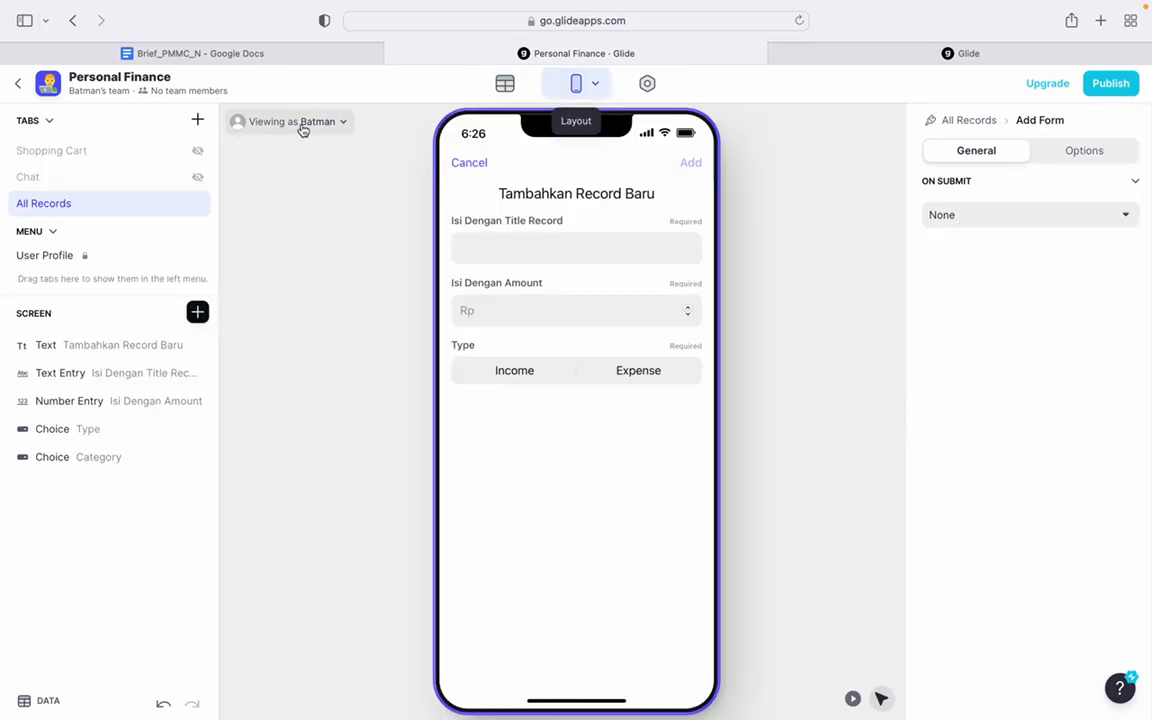
left_click(197, 313)
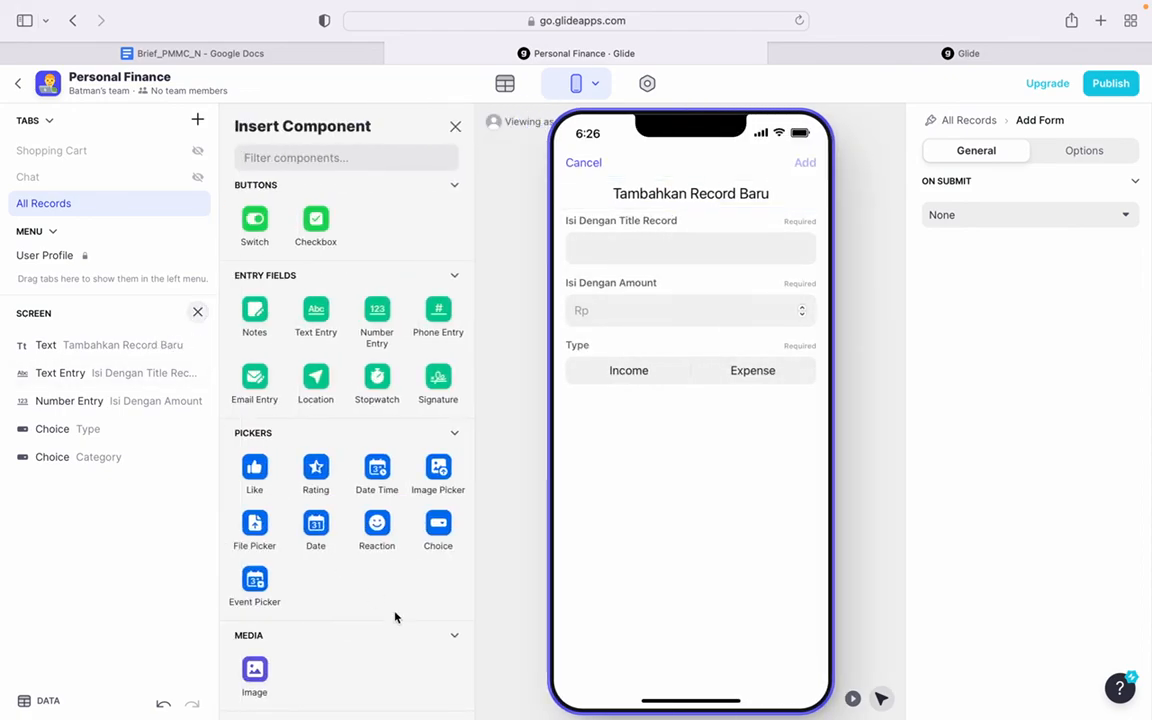
scroll(385, 630, "down", 5)
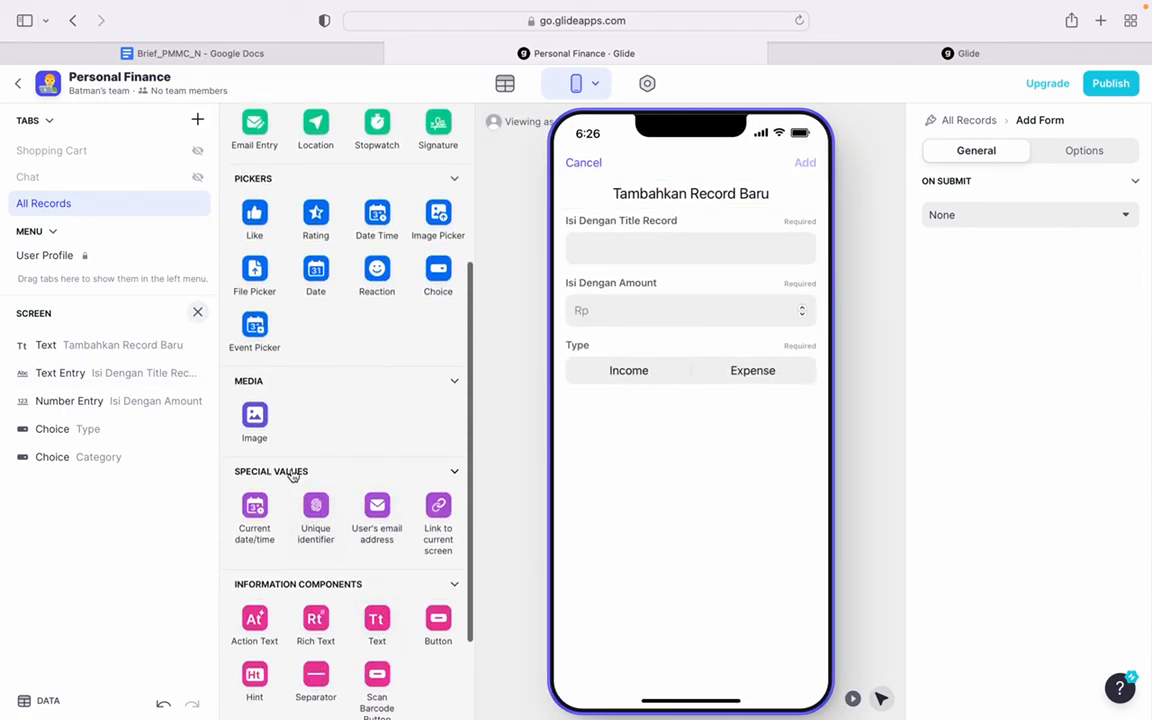
left_click(376, 515)
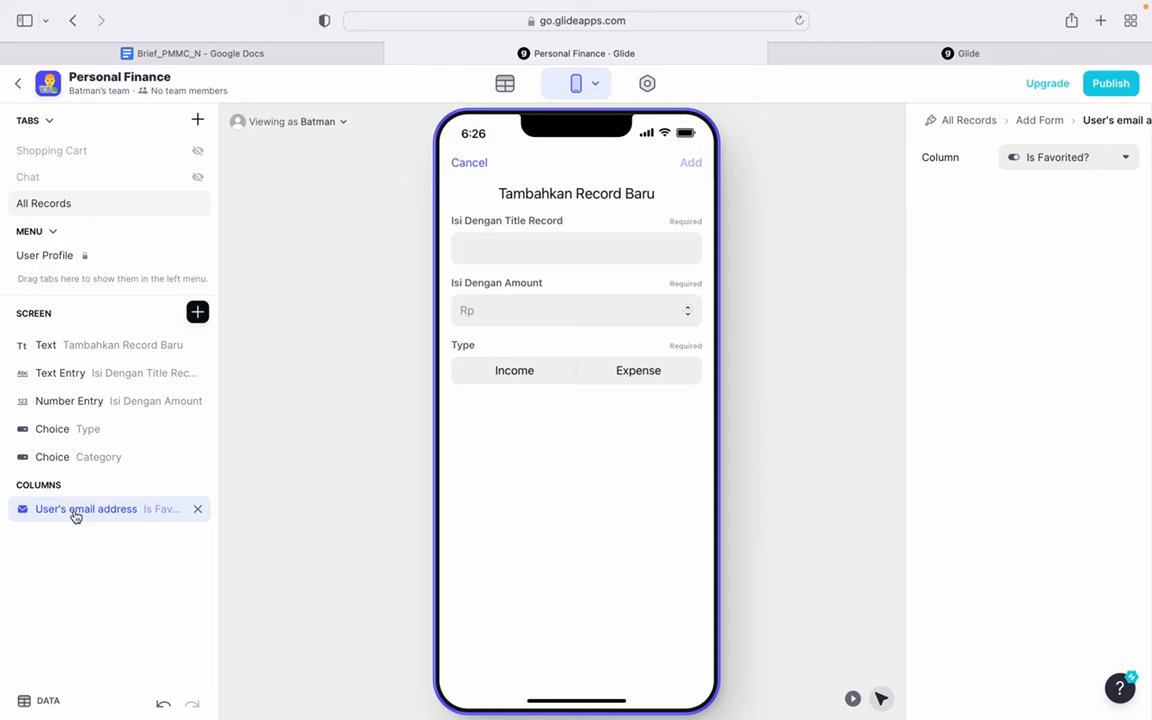
left_click(1054, 161)
left_click(1025, 360)
left_click(1050, 354)
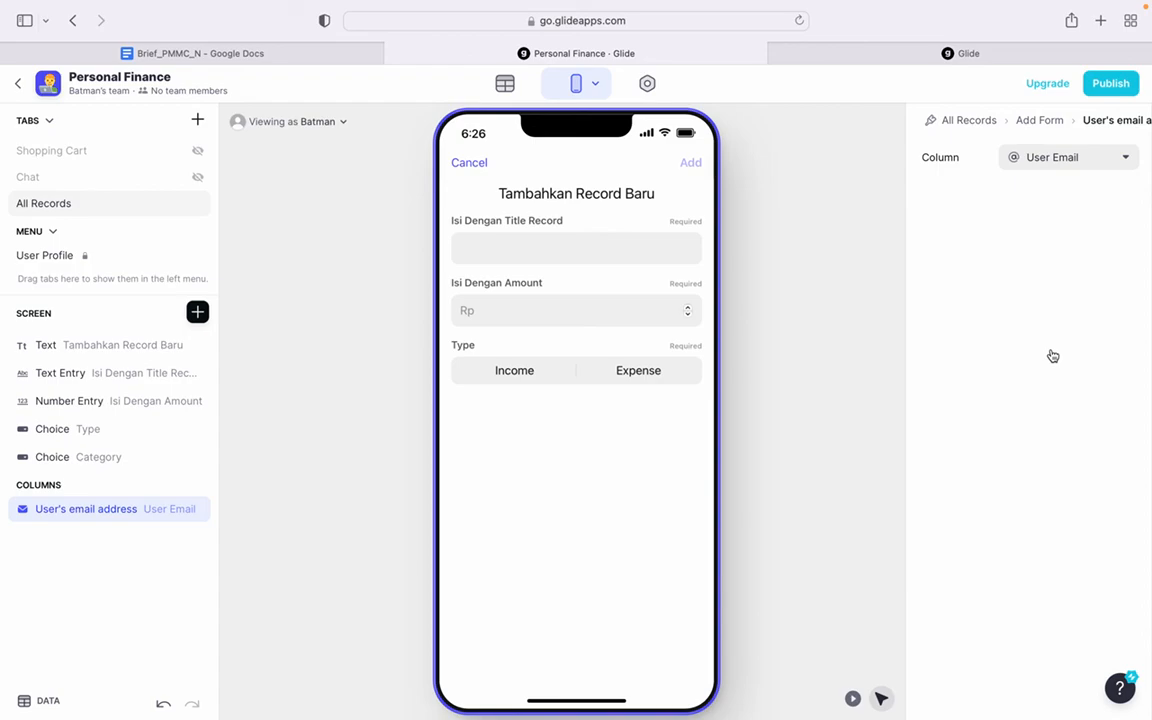
- Set the app's privacy access to Public and allow users to sign in with Google
left_click(648, 85)
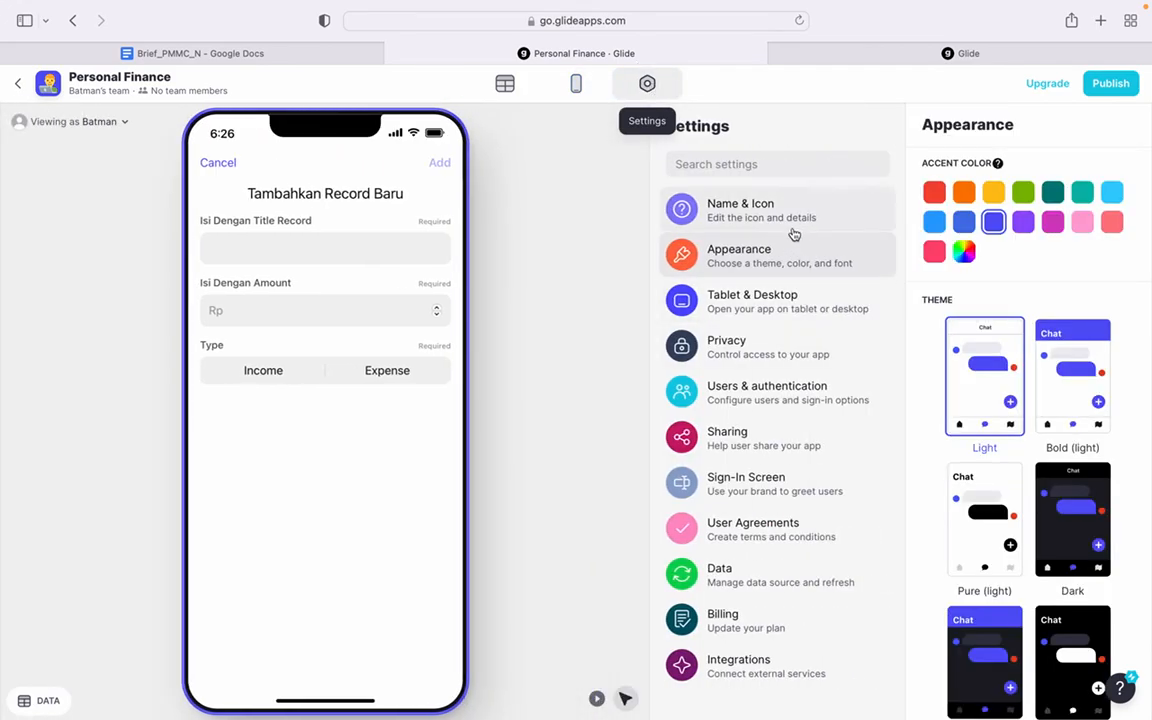
left_click(716, 205)
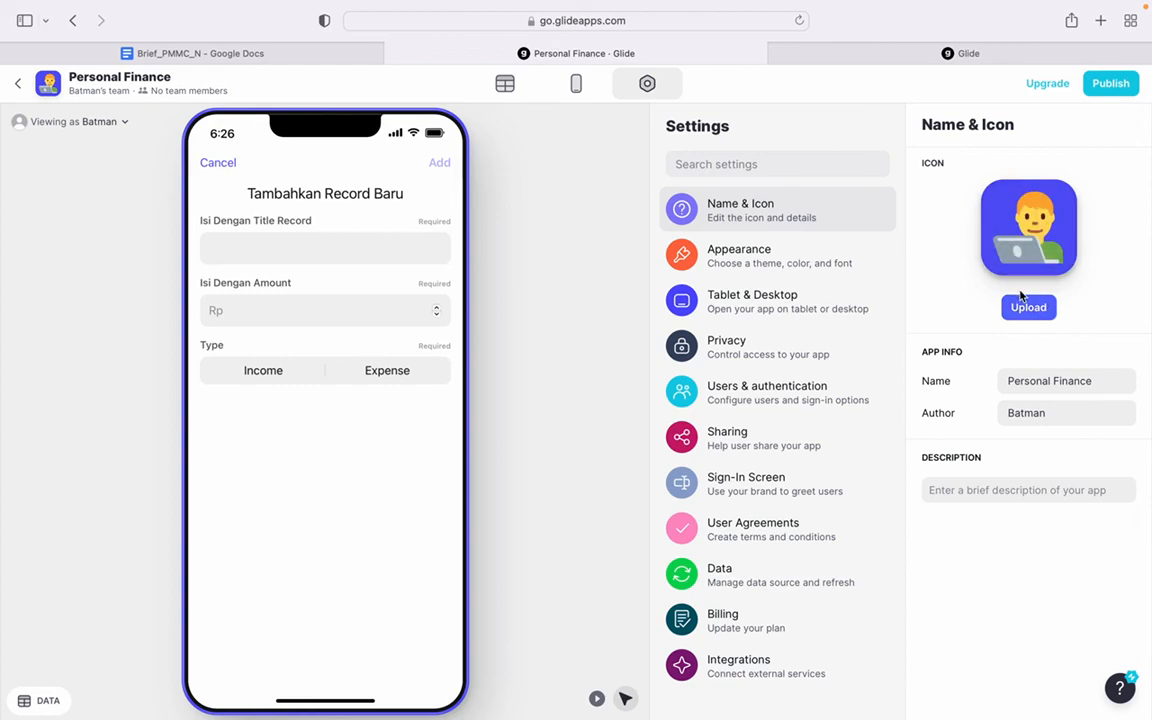
left_click(797, 262)
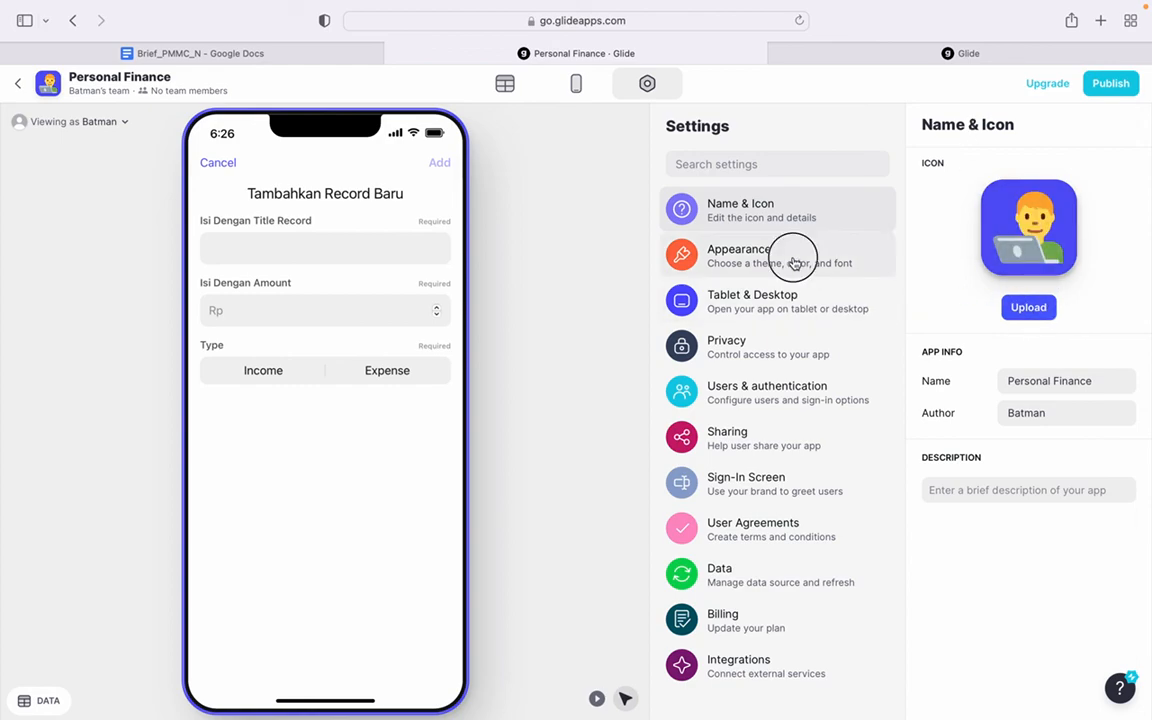
left_click(779, 352)
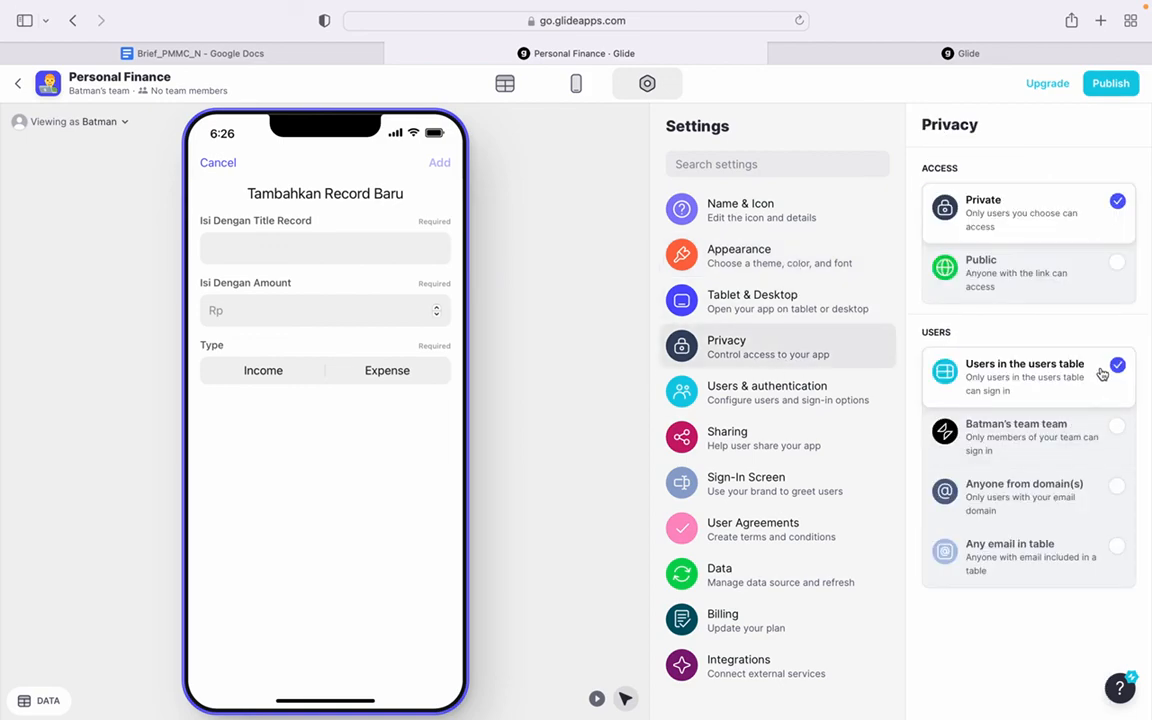
left_click(1116, 264)
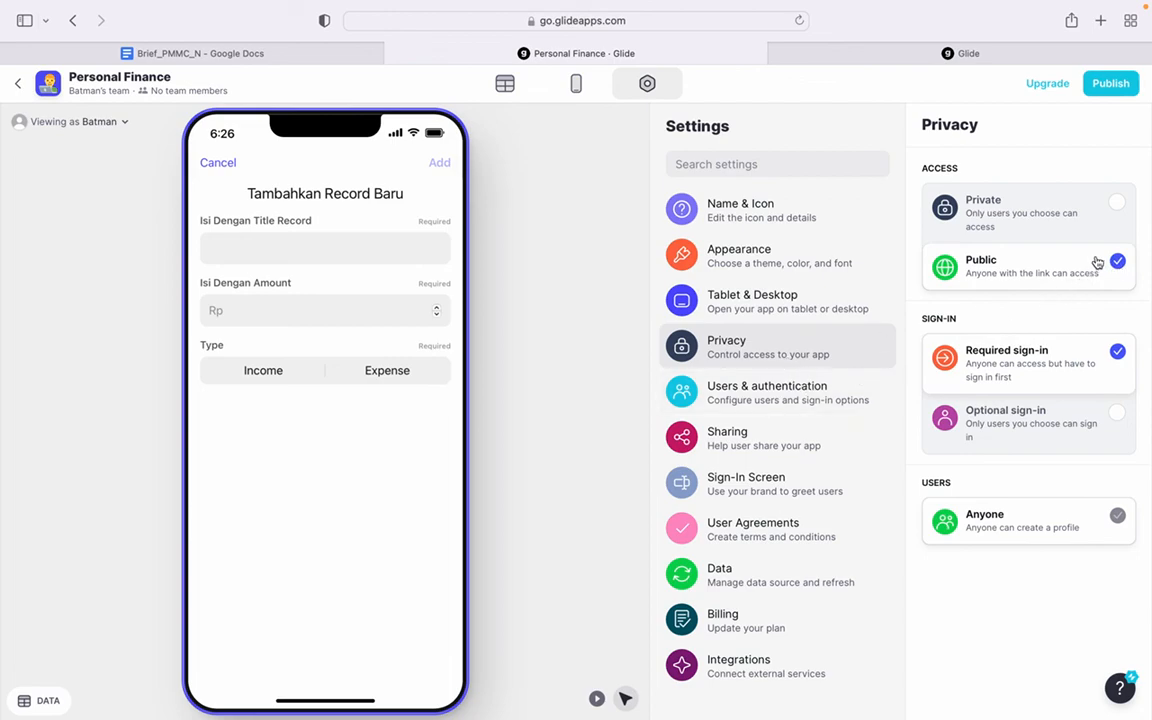
left_click(753, 396)
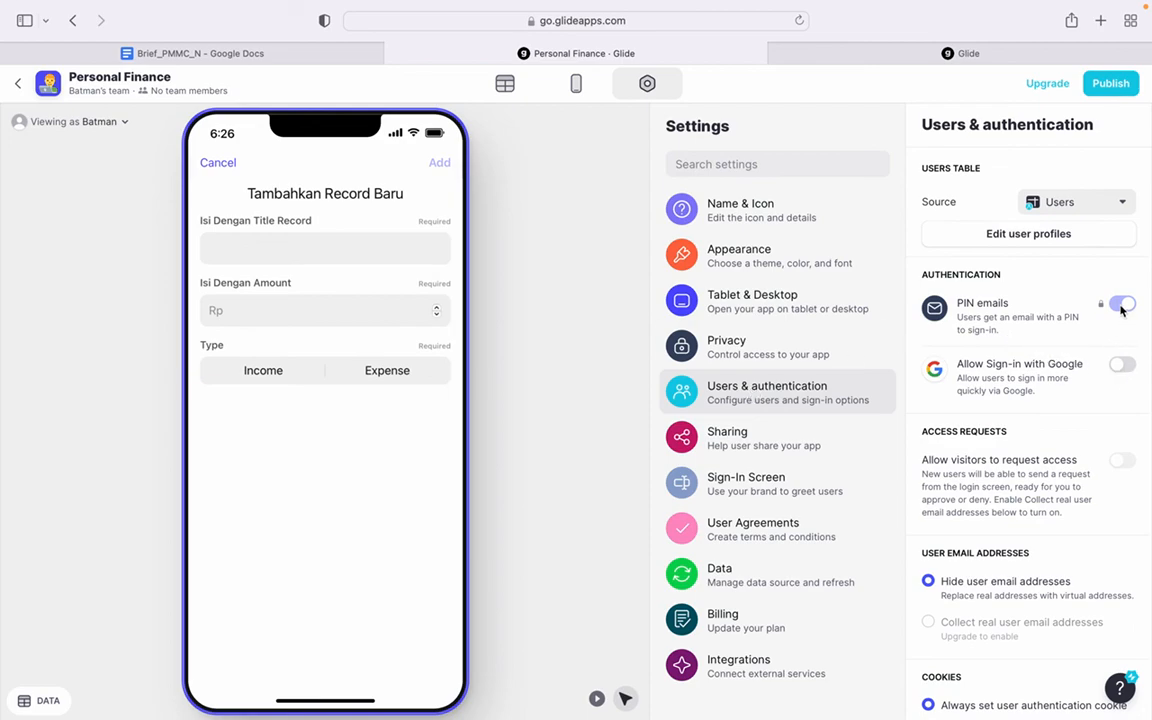
left_click(1121, 364)
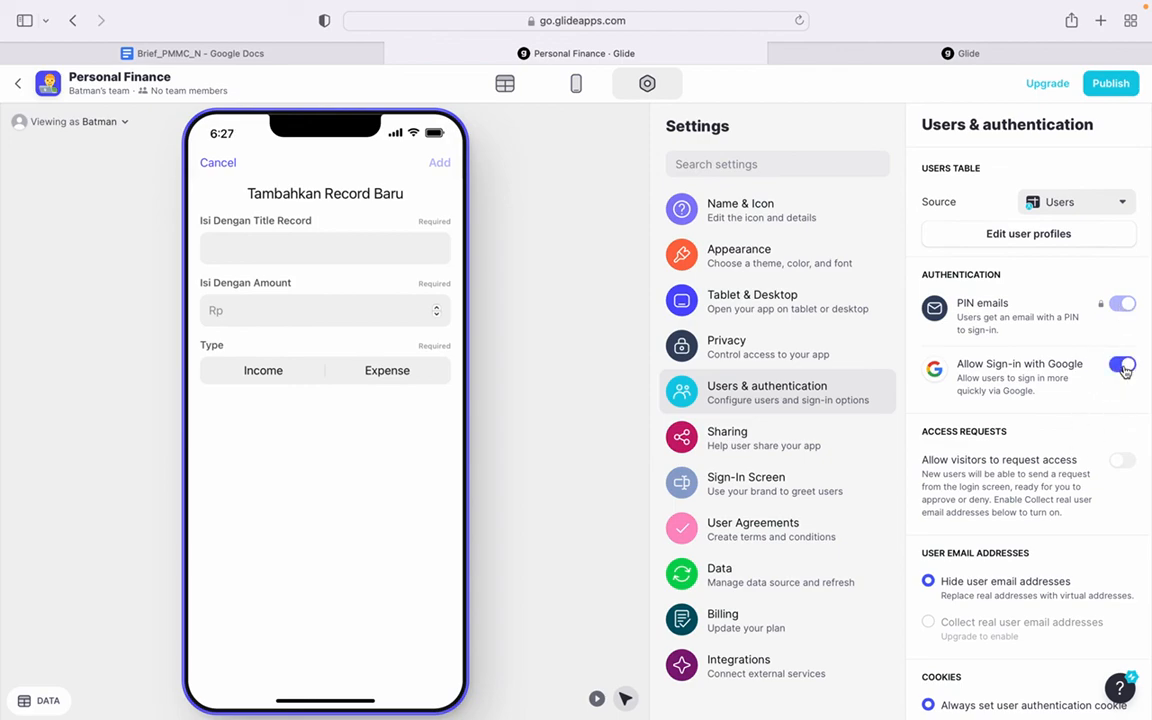
- Try to publish the Personal Finance app, dismissing the dialog that follows
left_click(1104, 88)
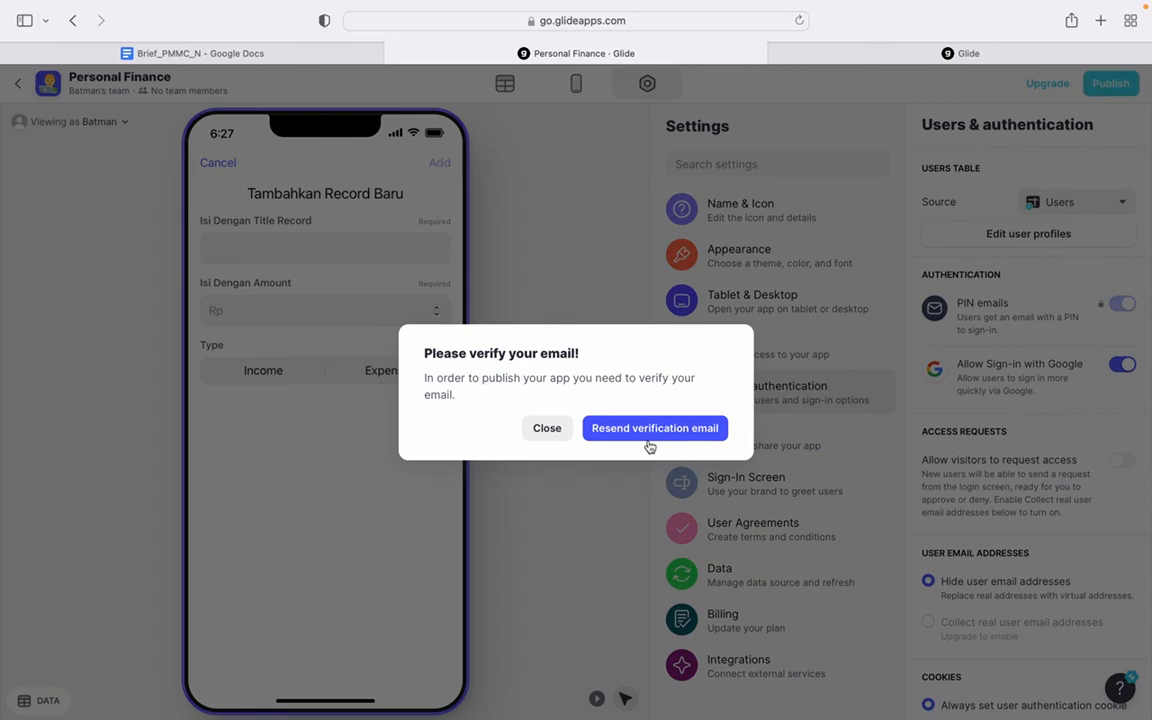
left_click(553, 428)
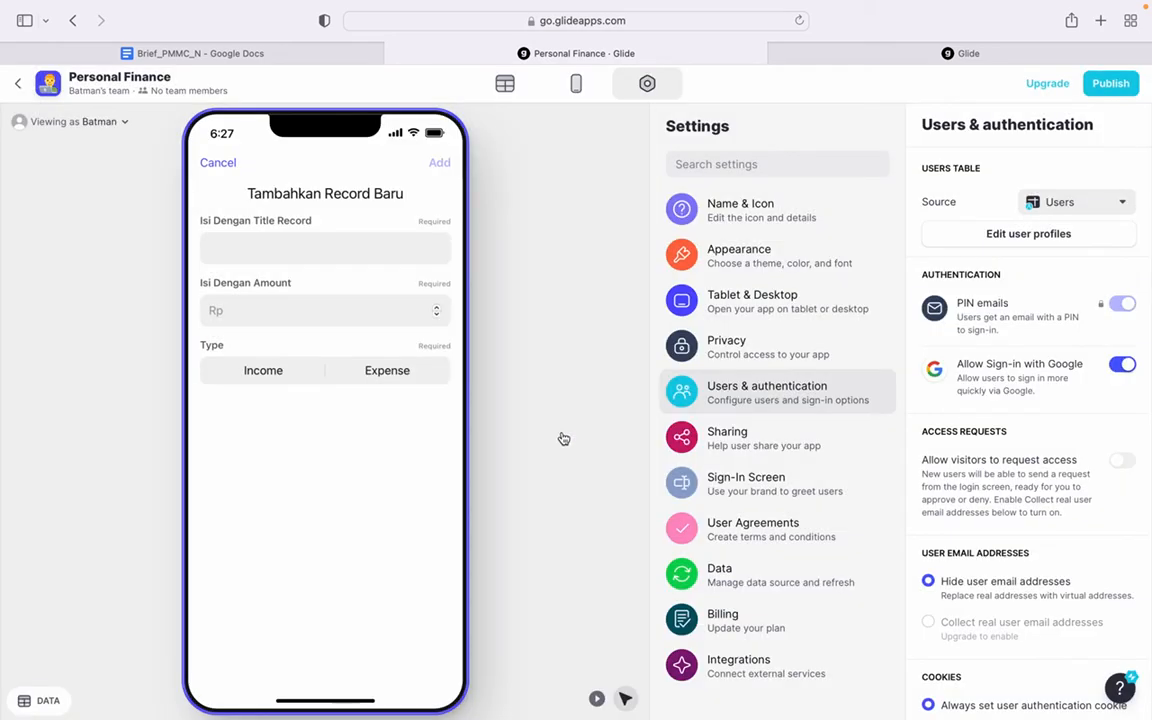